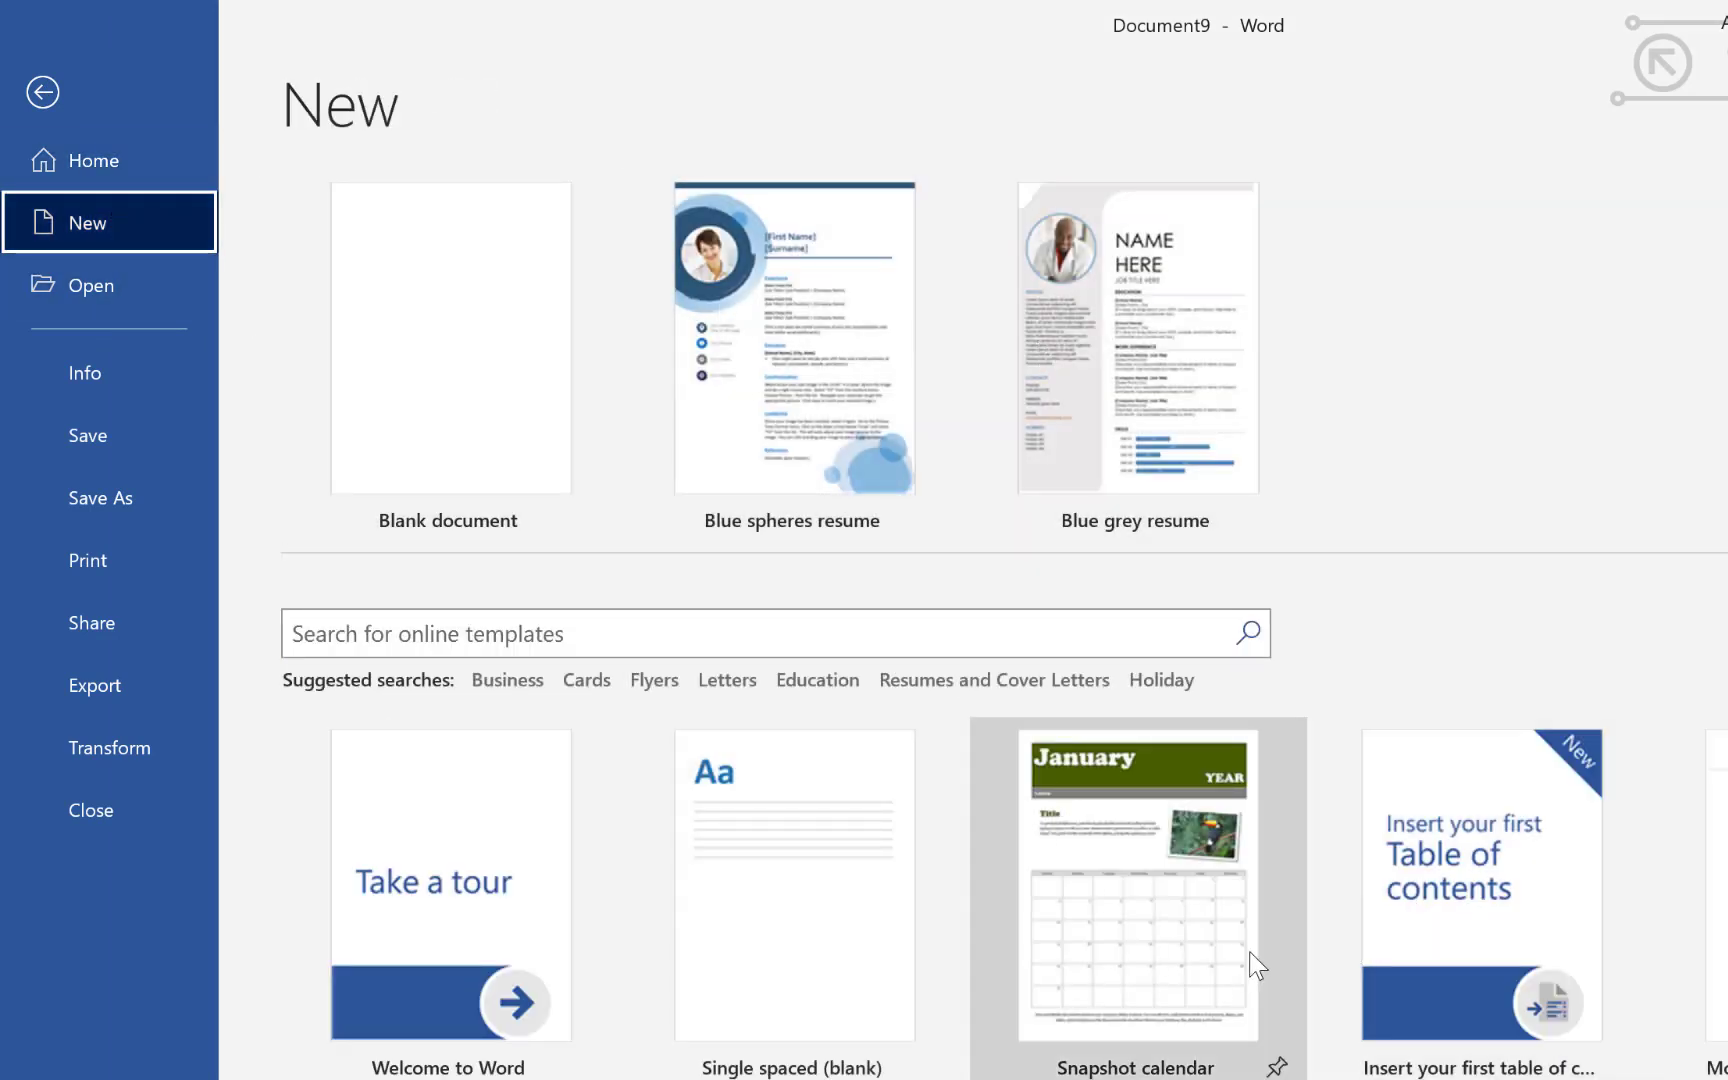
# - Create a new document from the Blue spheres cover letter template and look over its page
pyautogui.scroll(-3, 1249, 950)
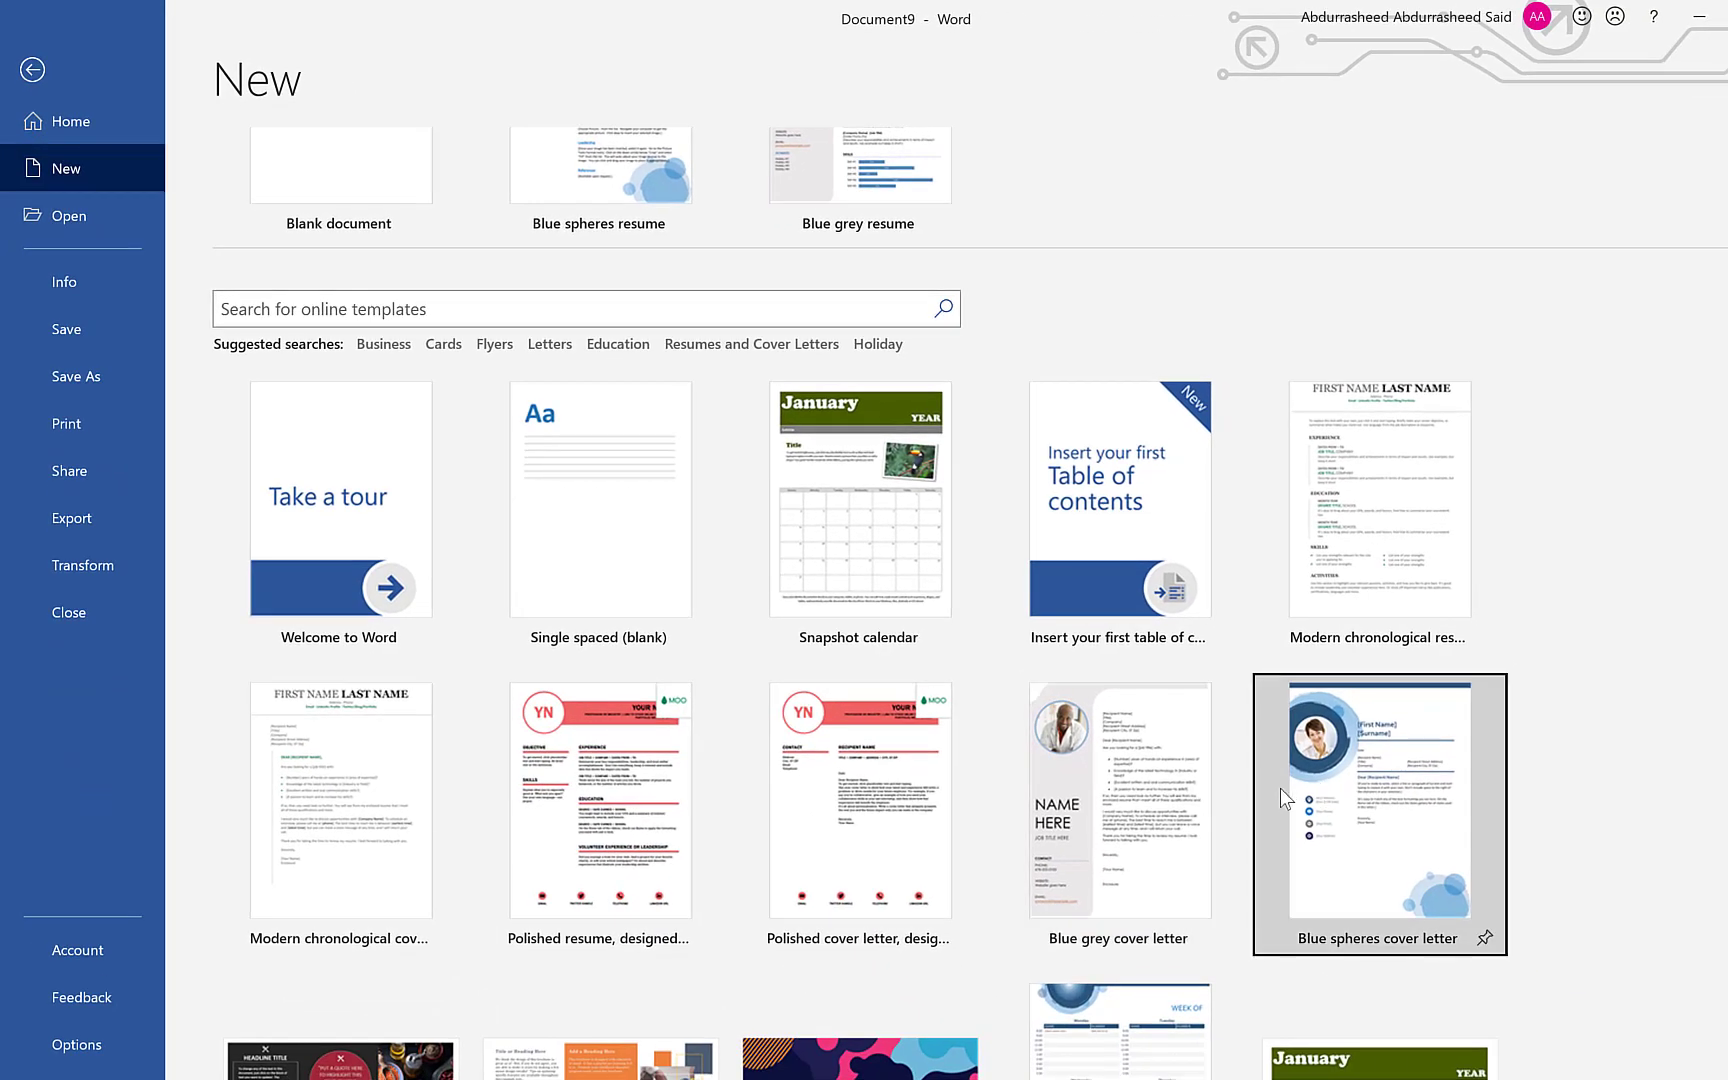
pyautogui.click(1280, 788)
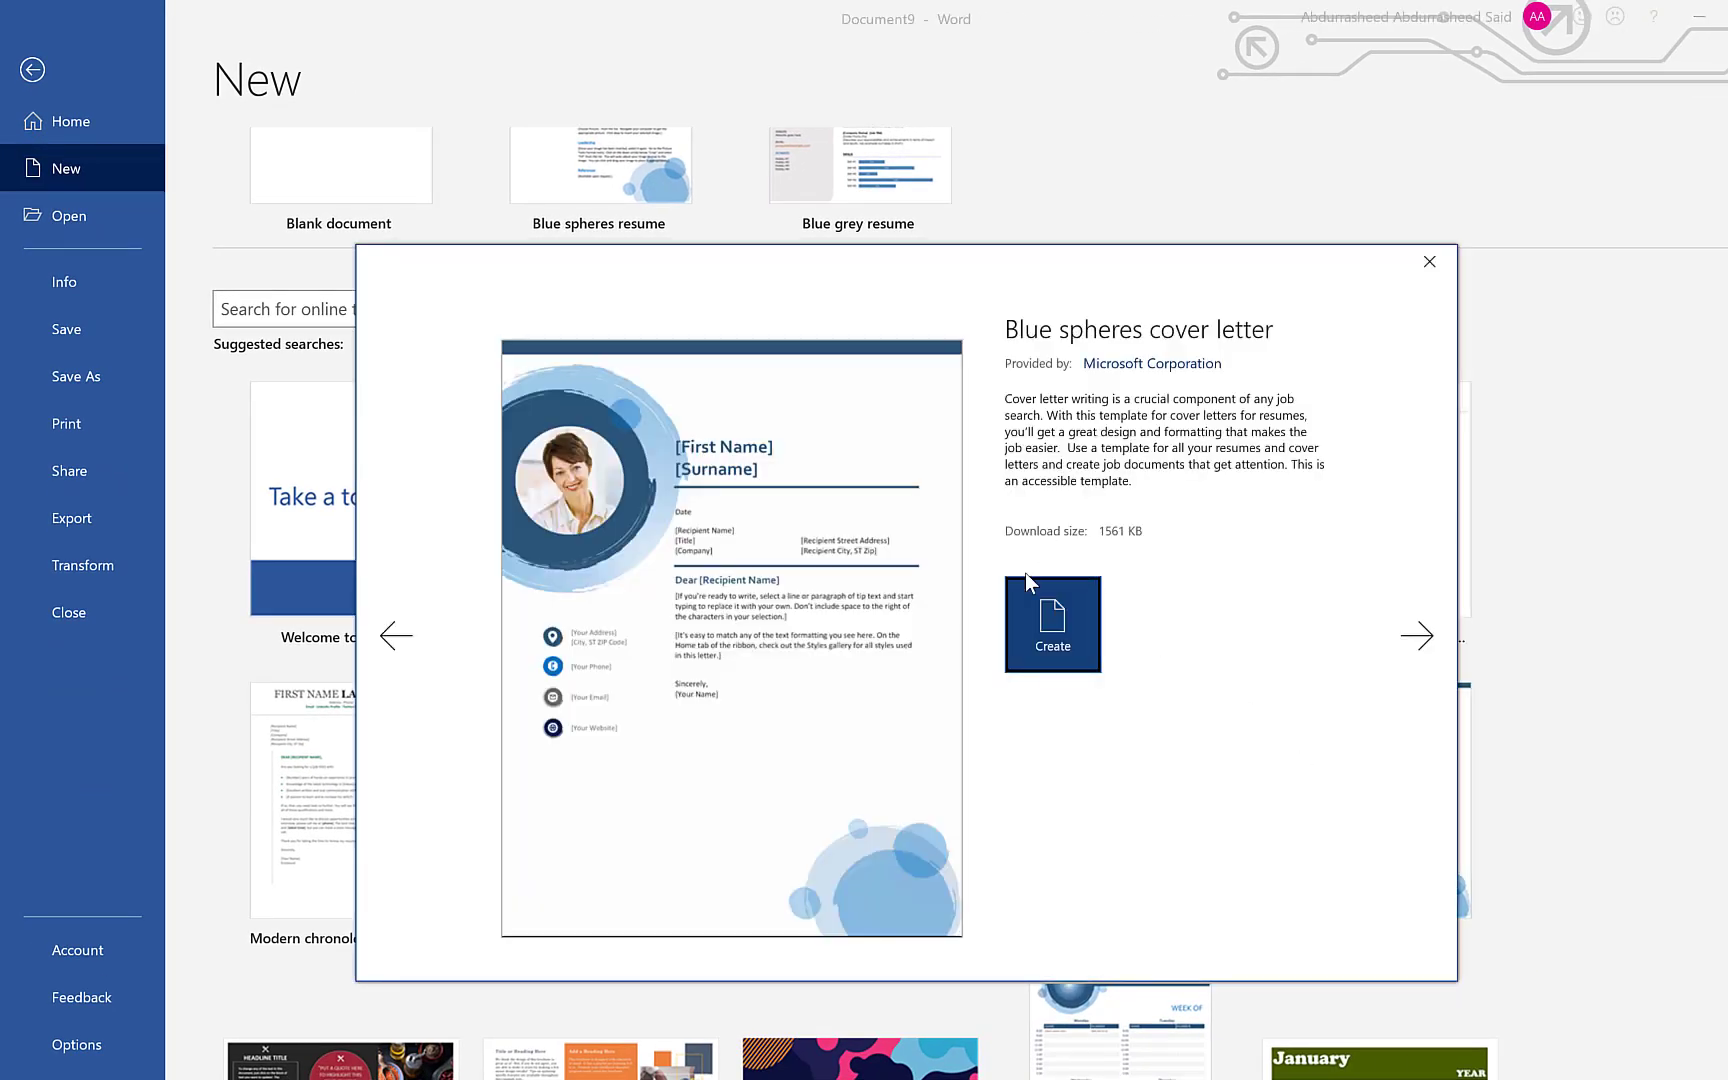
pyautogui.click(1040, 618)
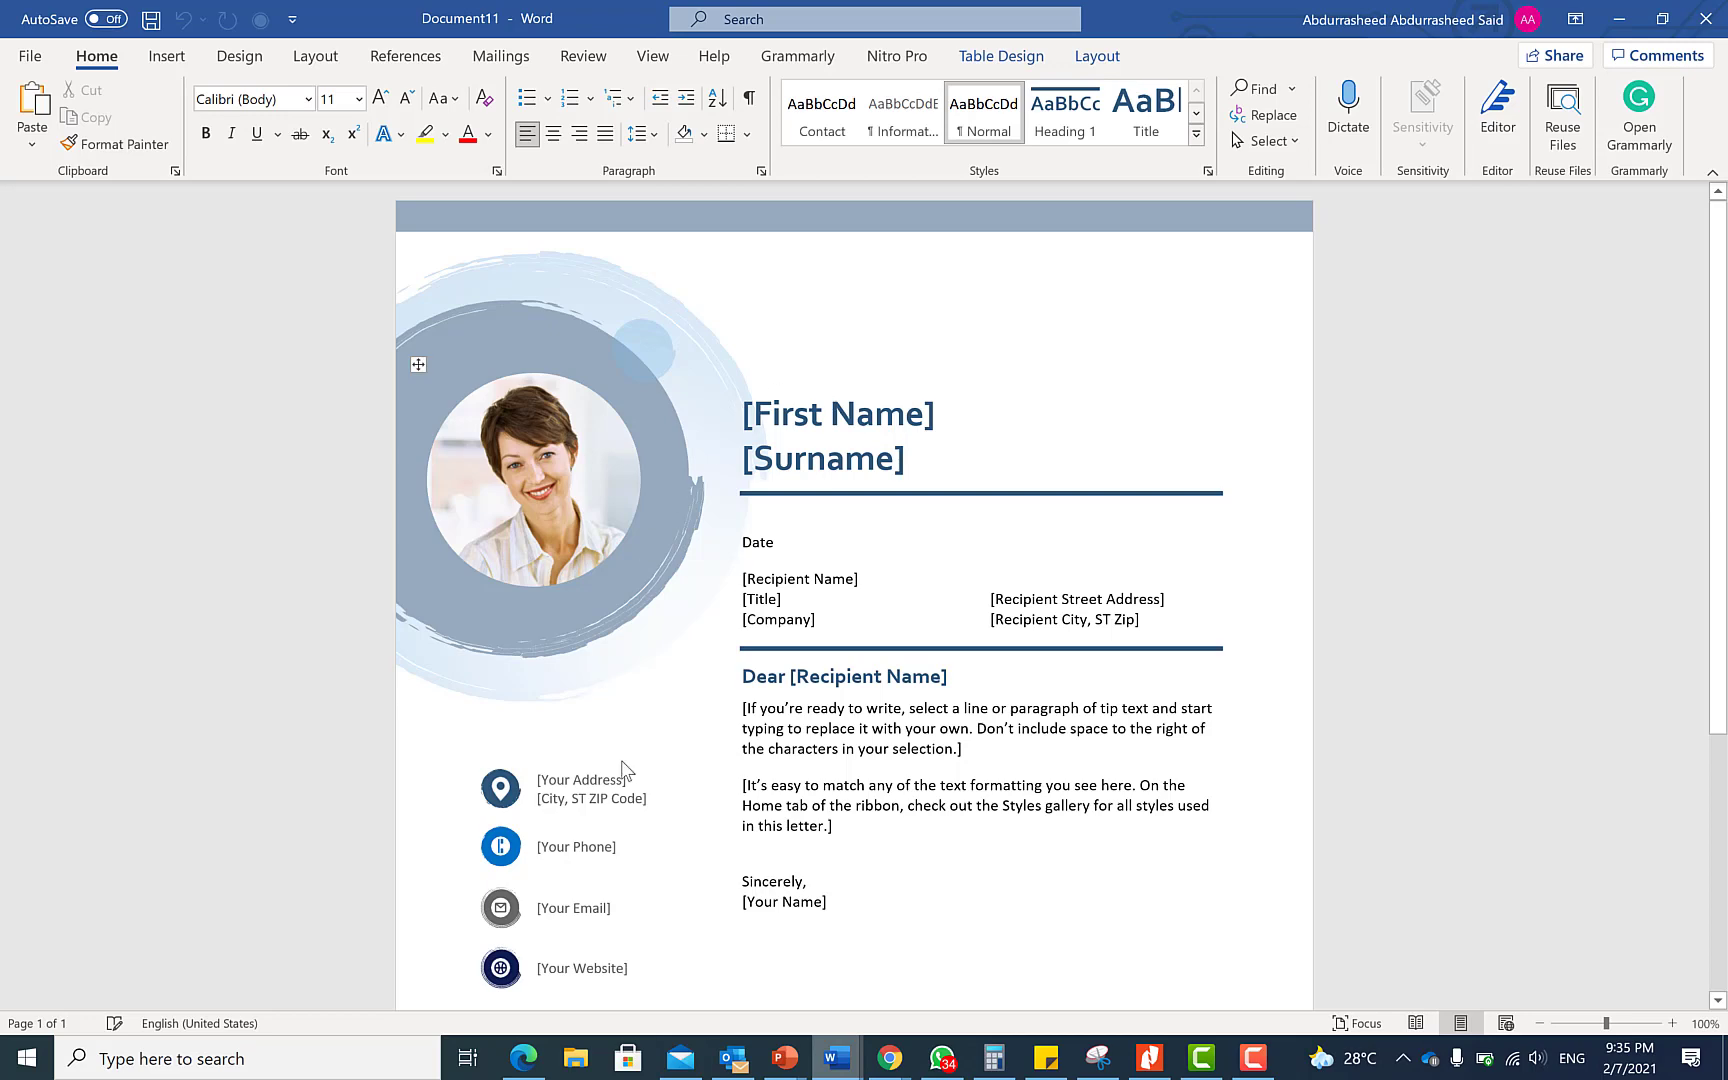
pyautogui.scroll(-3, 687, 752)
pyautogui.scroll(3, 675, 698)
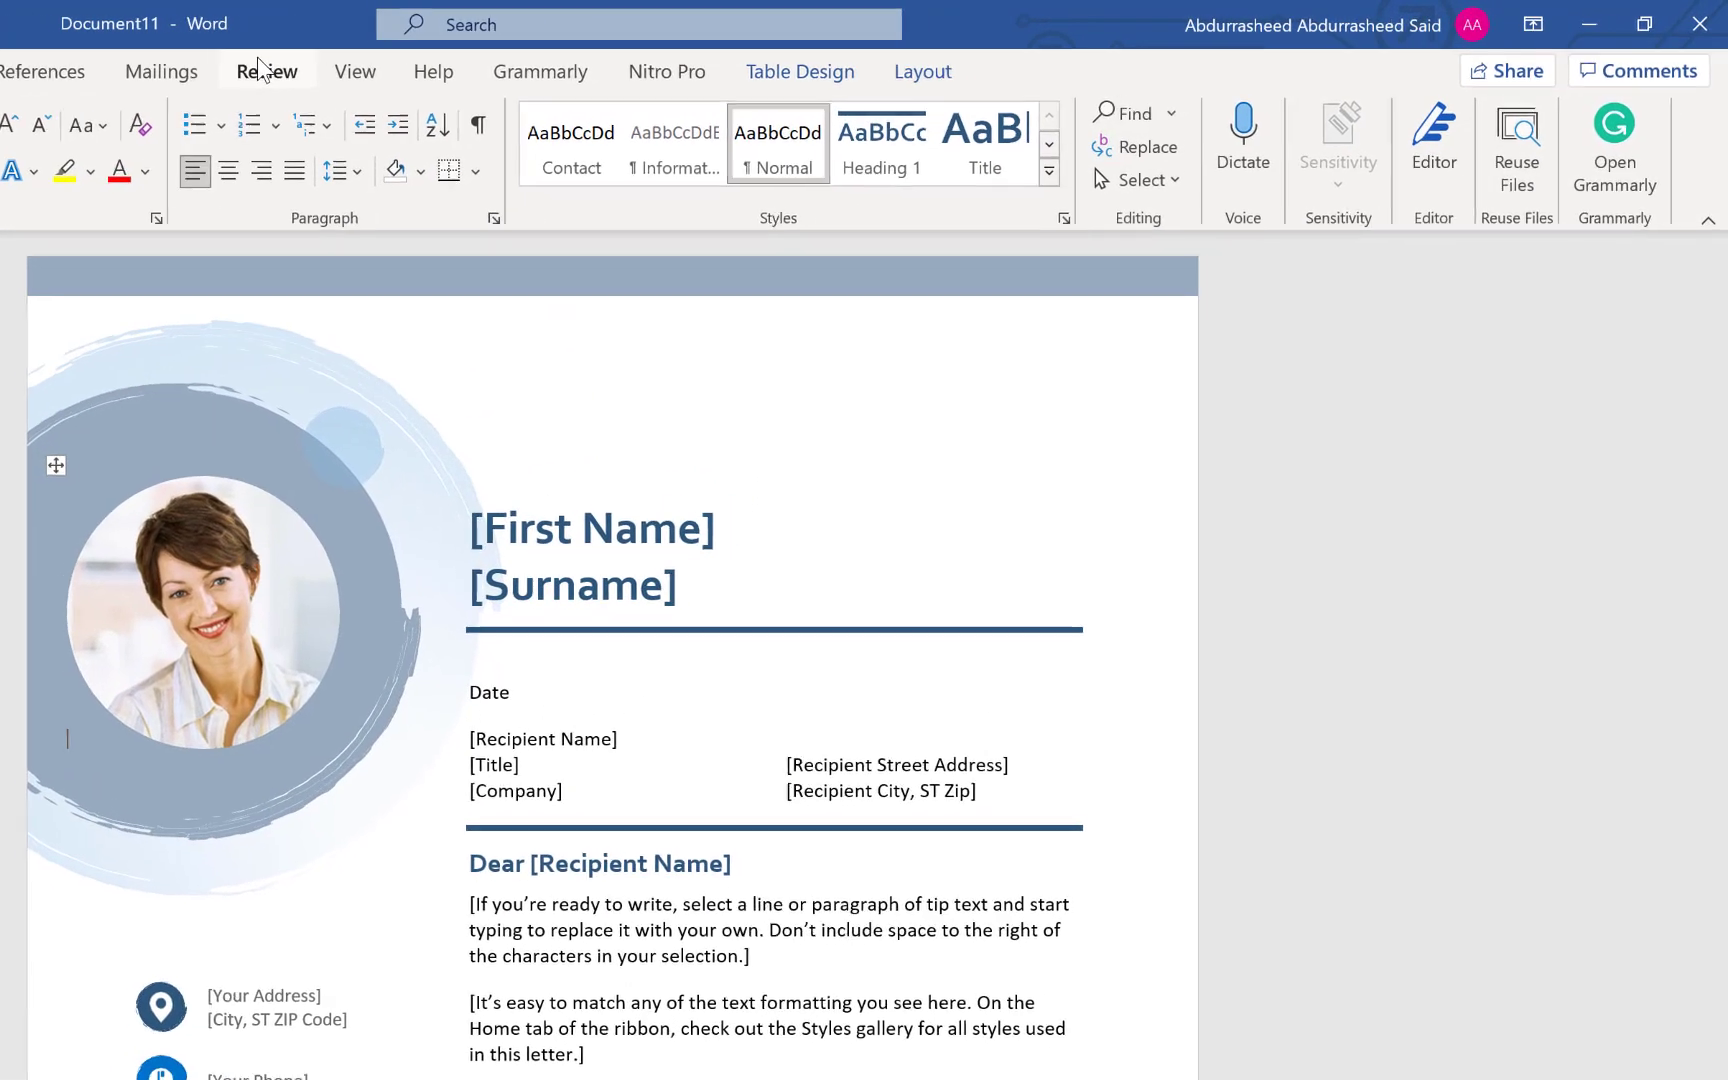
# - Open the Resume Assistant for the cover letter and check its role and industry fields
pyautogui.click(583, 56)
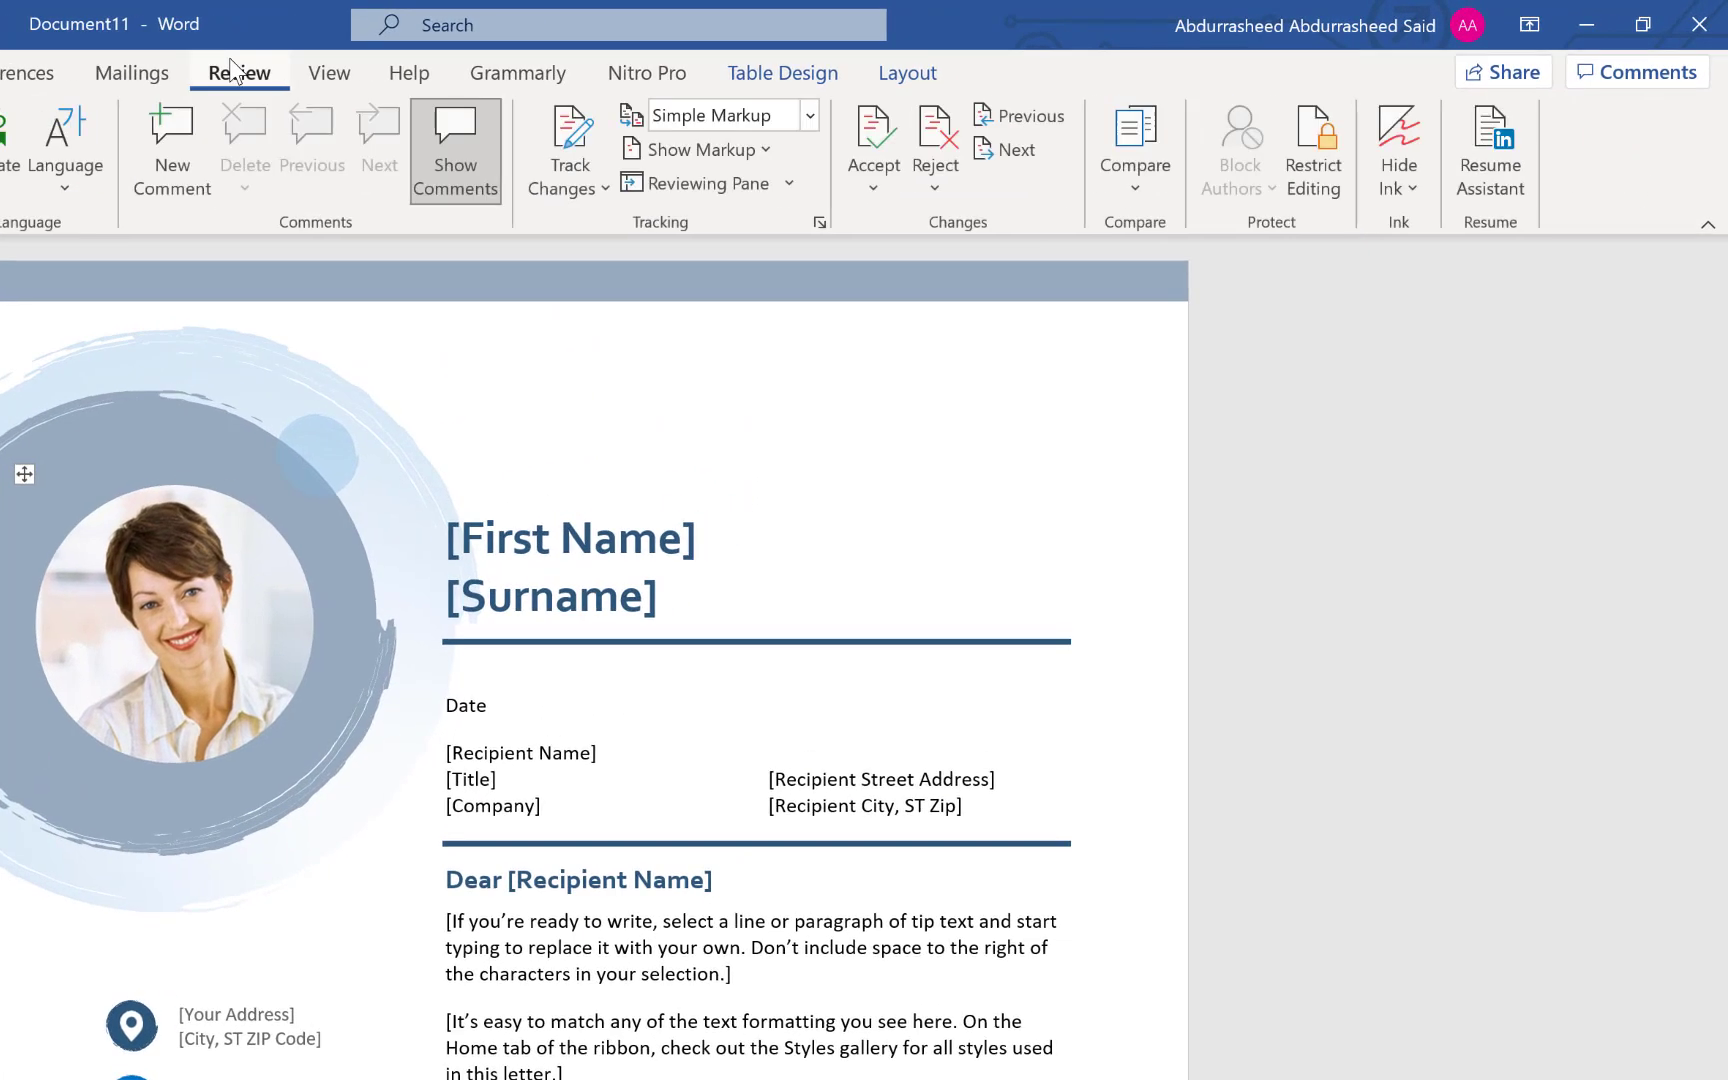
pyautogui.click(1480, 140)
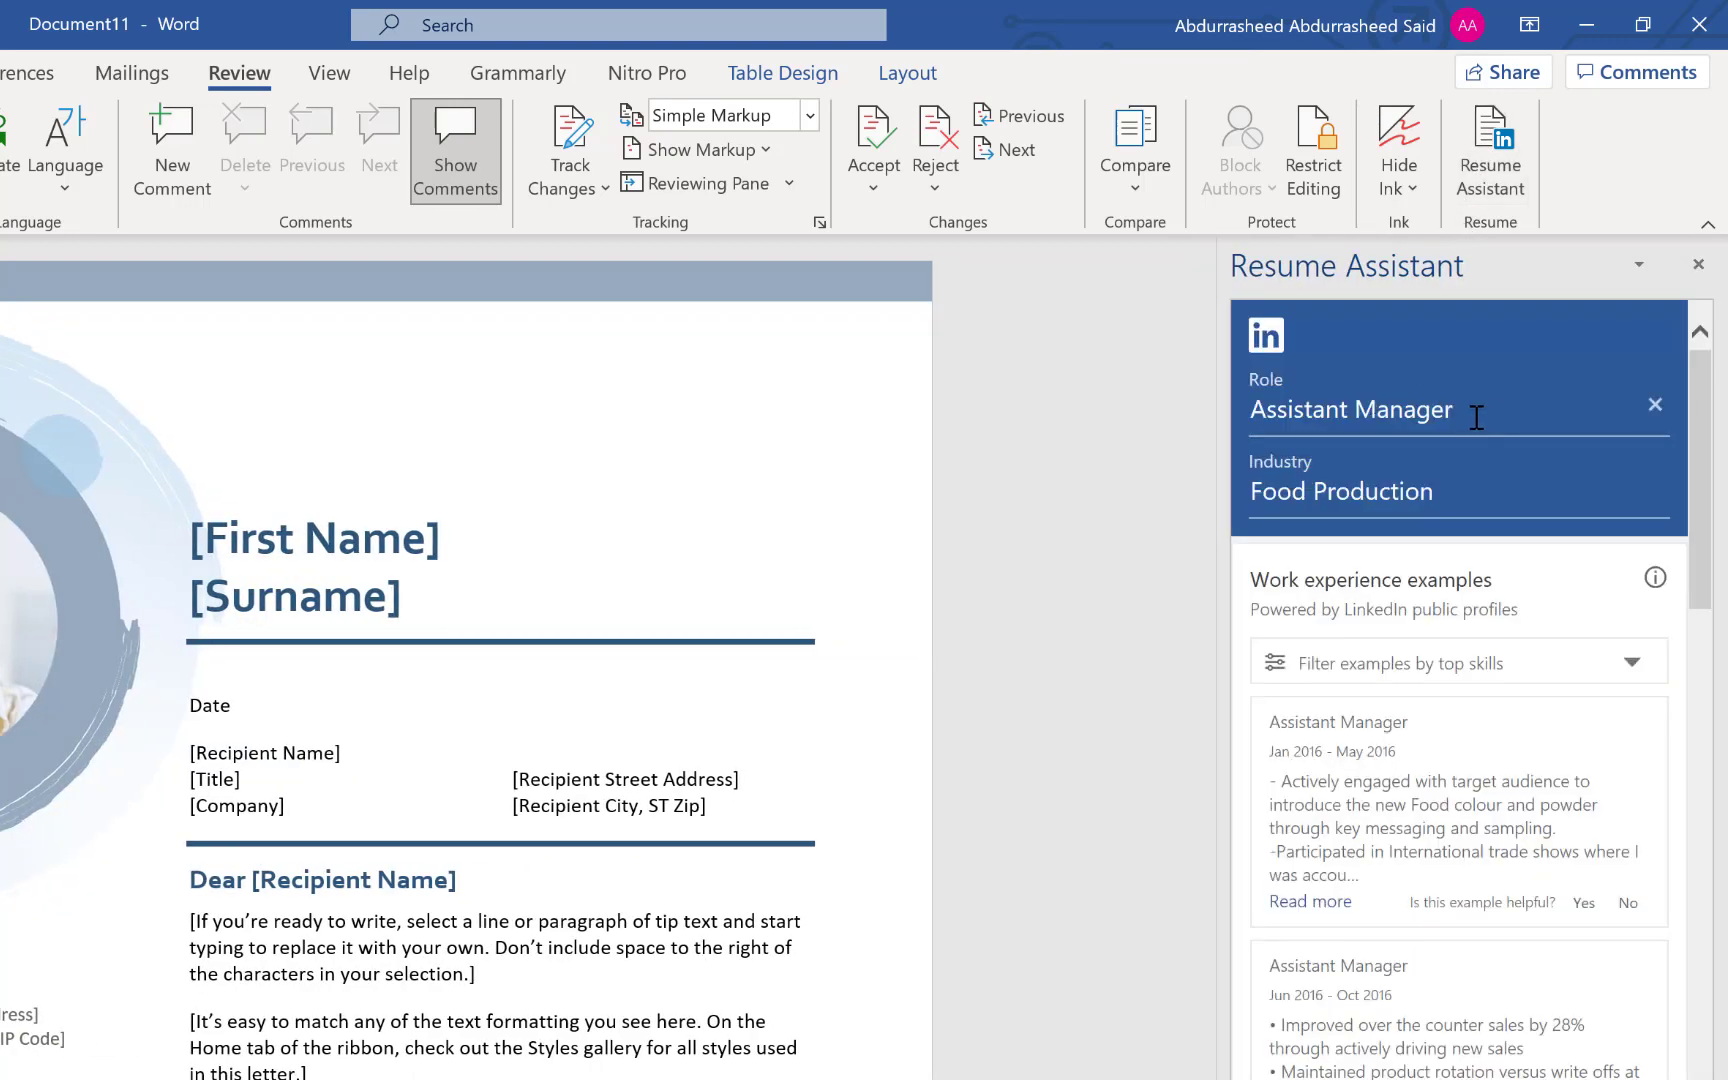
pyautogui.click(1475, 416)
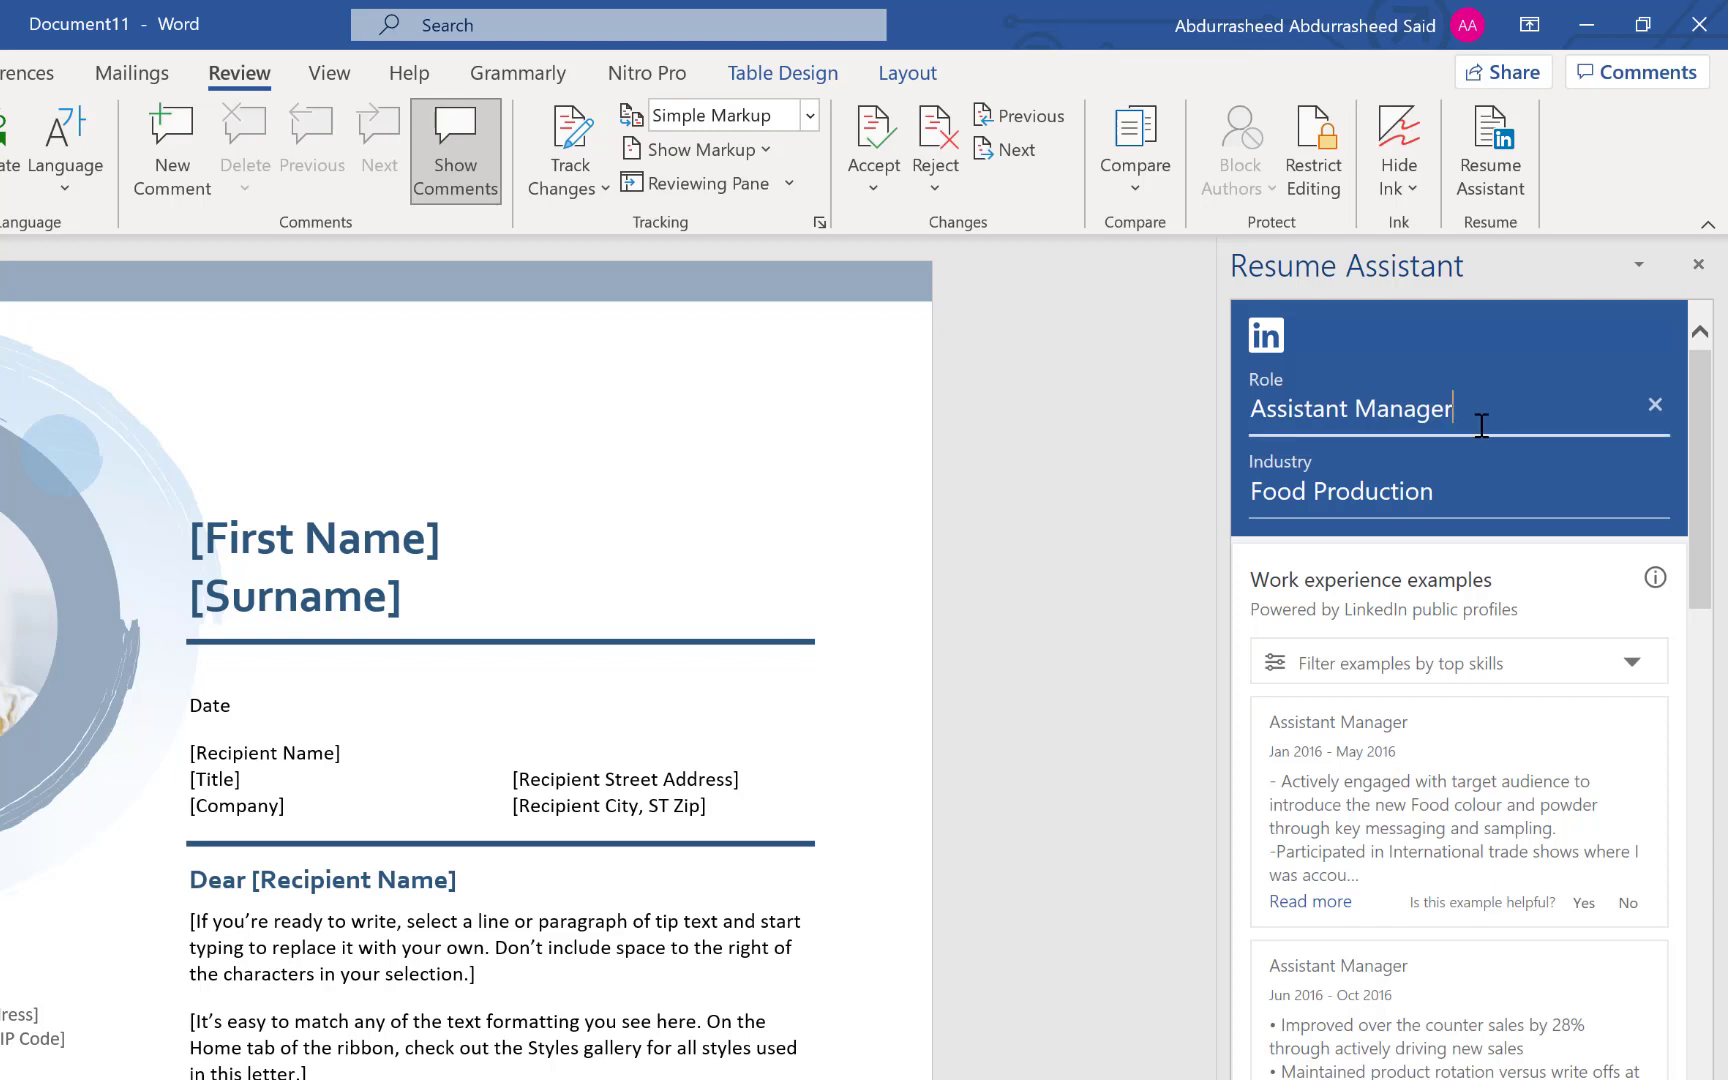
pyautogui.click(1463, 495)
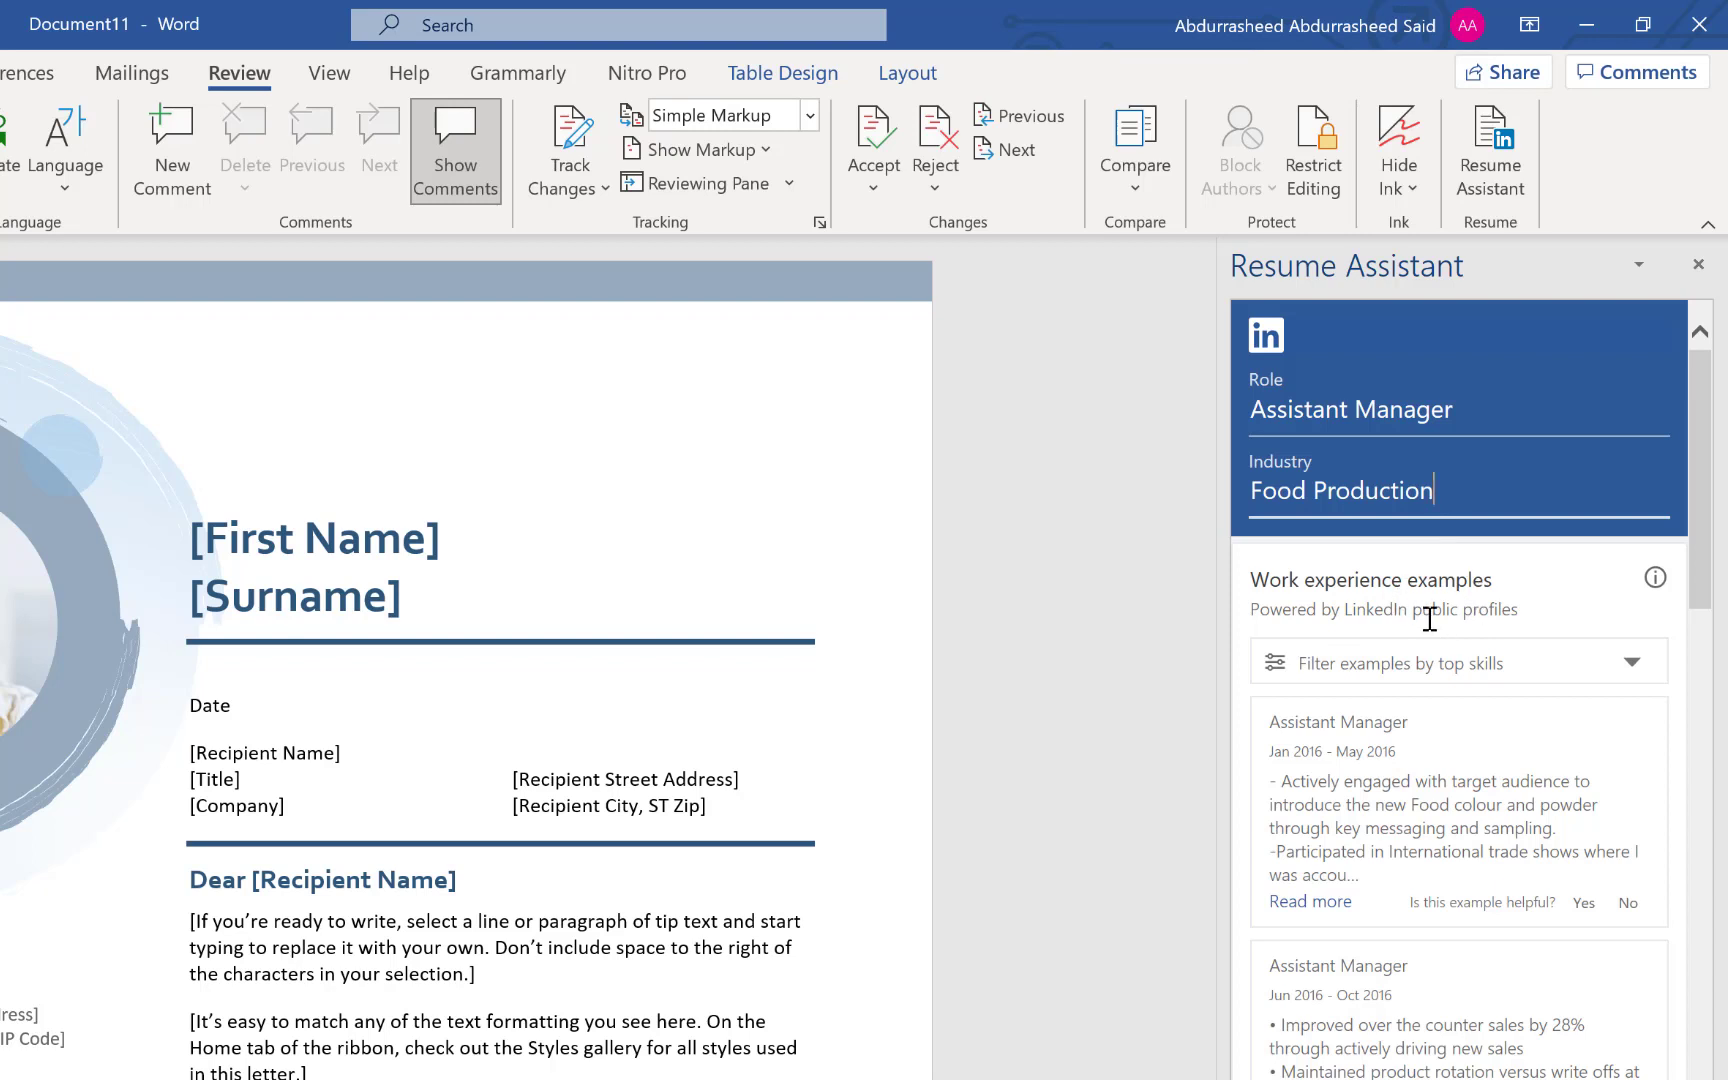
pyautogui.moveTo(1396, 381)
pyautogui.moveTo(1450, 494)
# - Expand the first Assistant Manager work experience example and review the other examples, top skills, resume articles and suggested jobs
pyautogui.click(1334, 903)
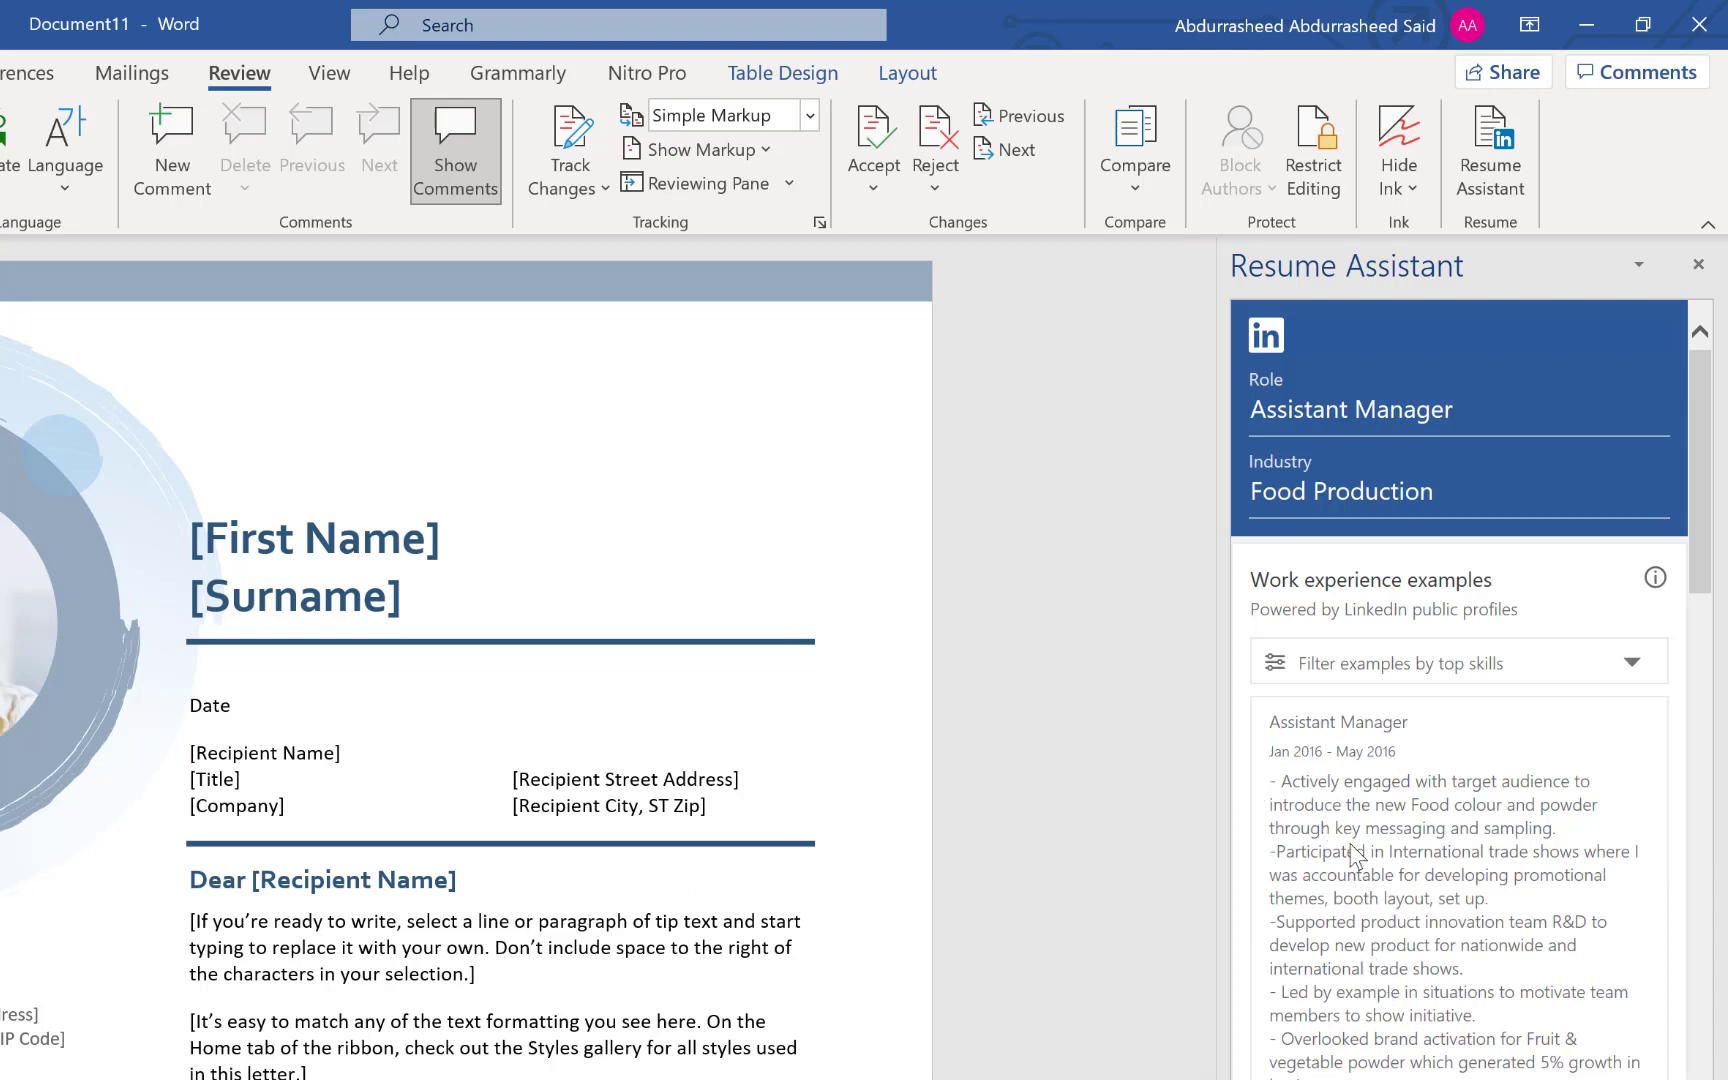
pyautogui.scroll(-3, 1395, 915)
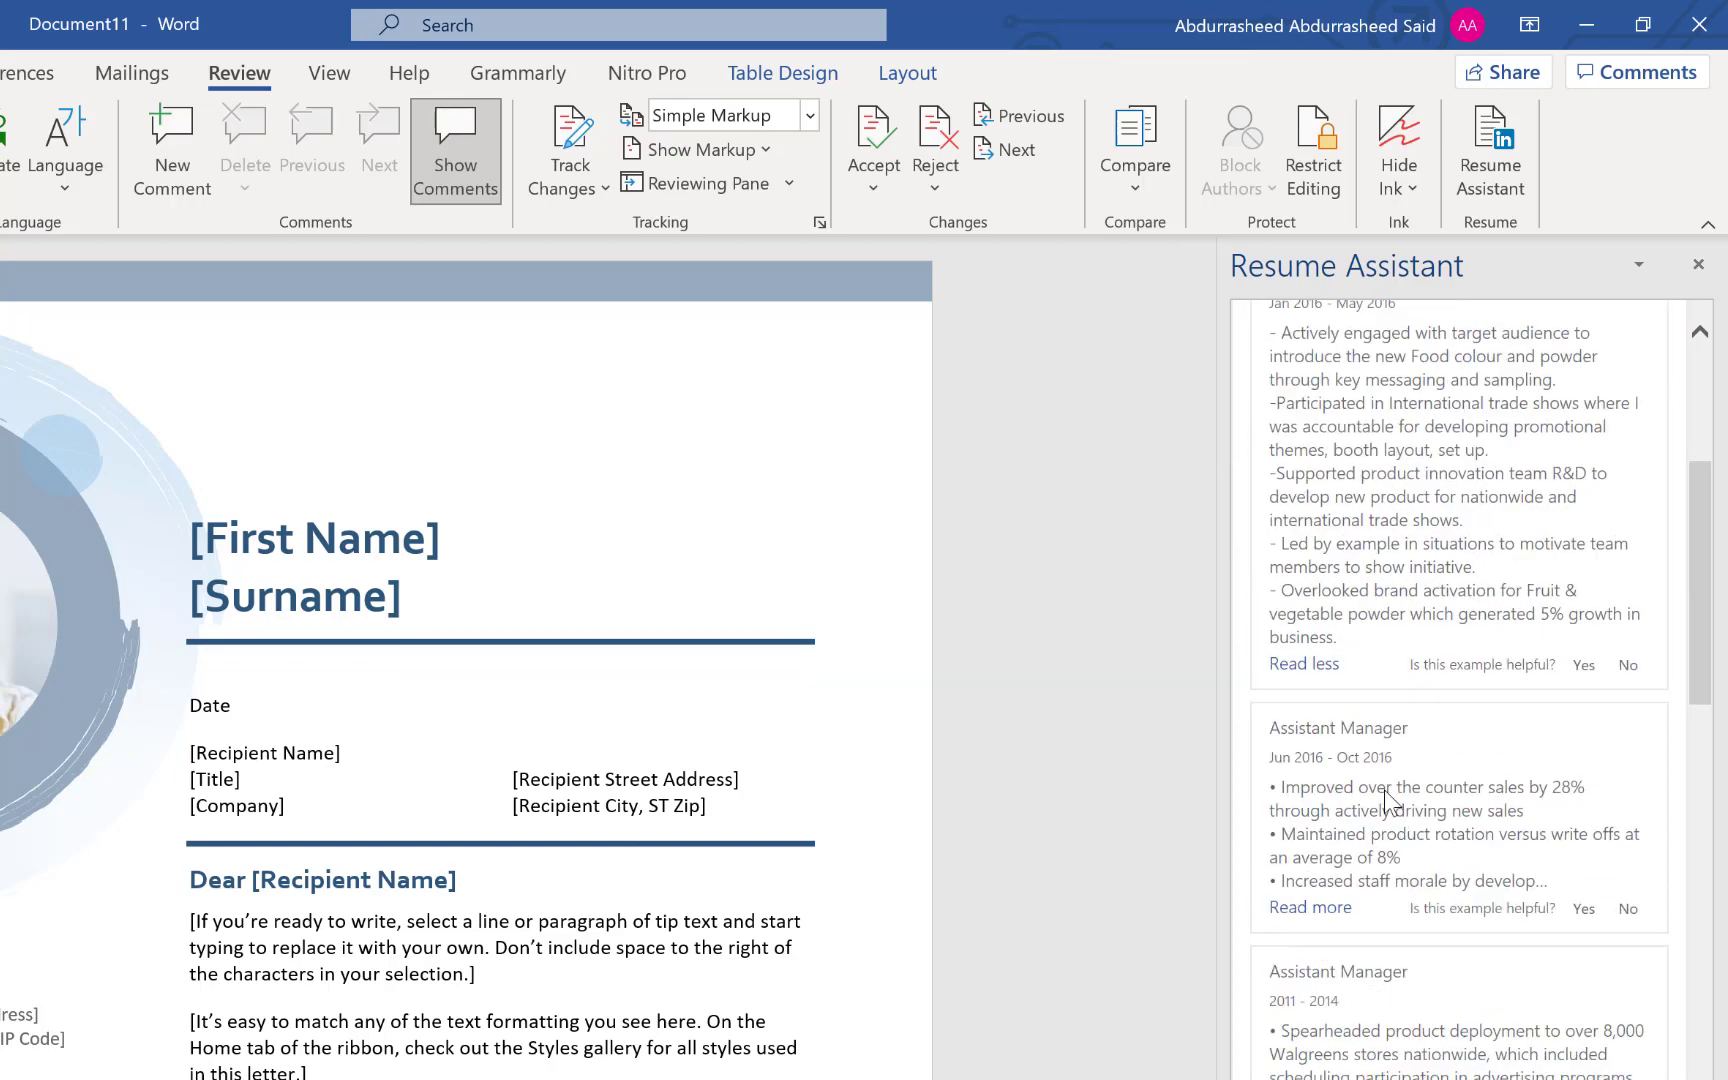
pyautogui.scroll(-3, 1427, 926)
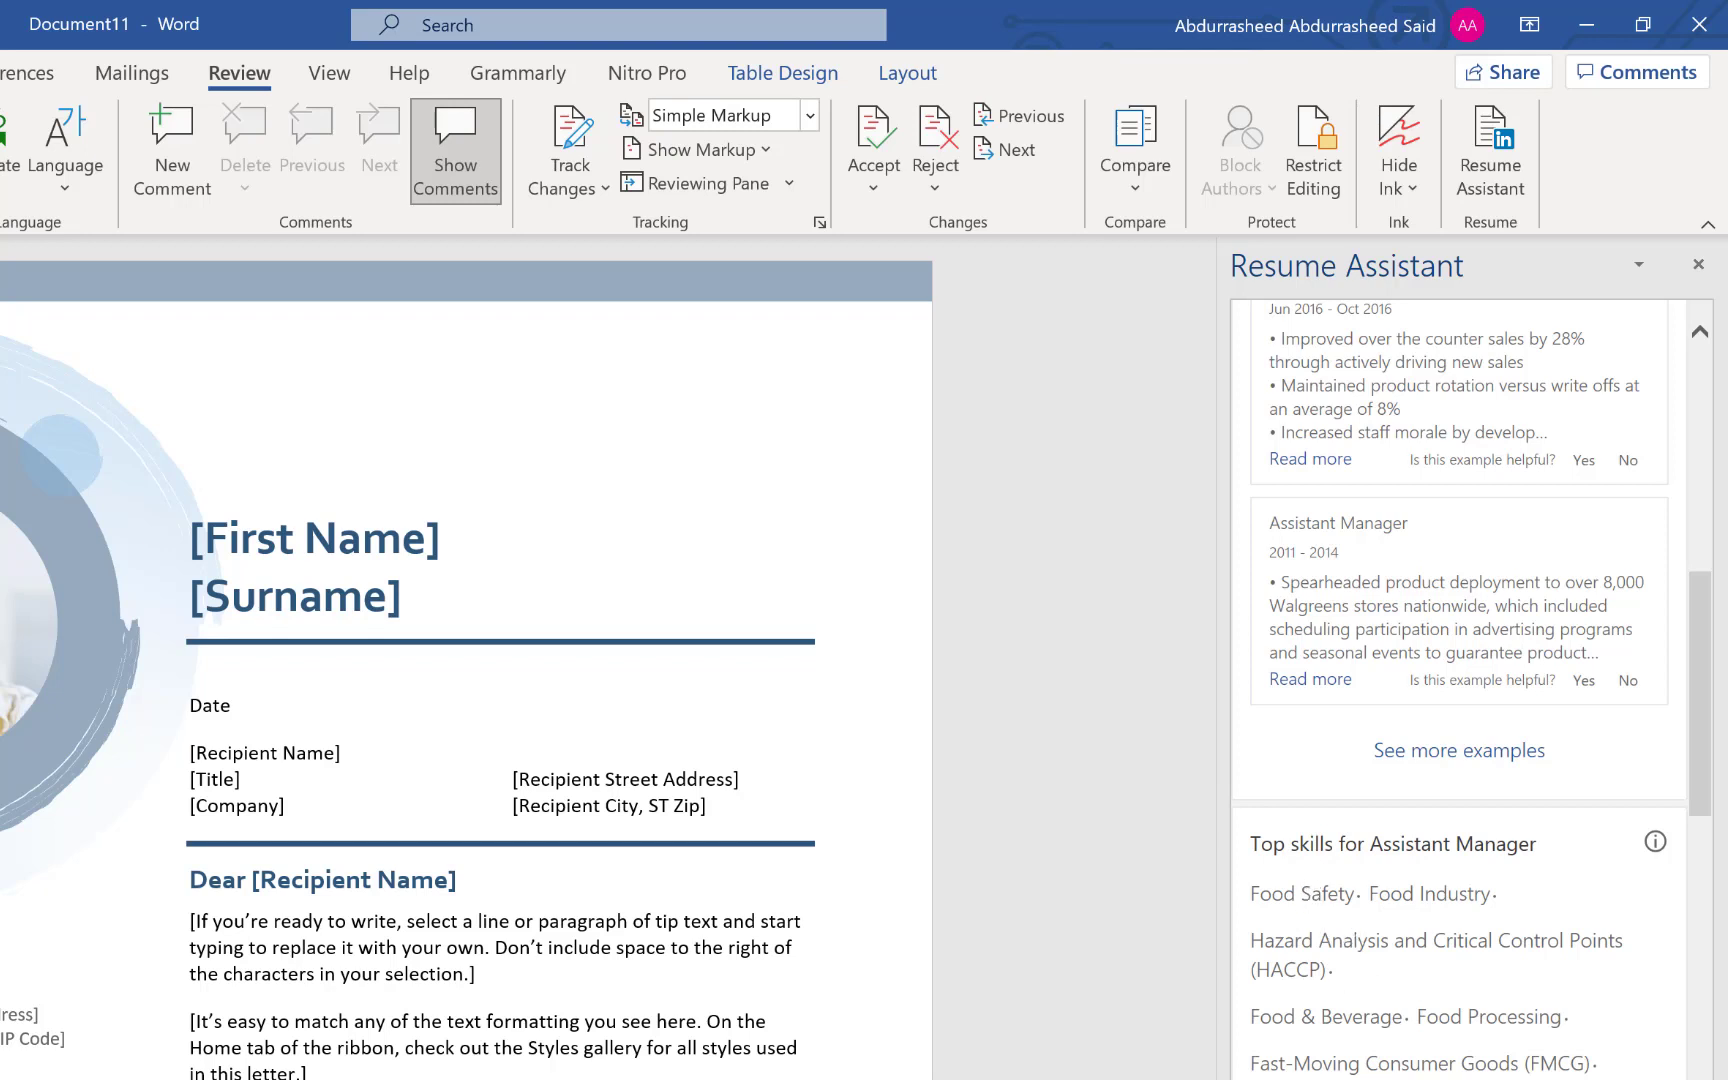
pyautogui.scroll(-3, 1355, 1042)
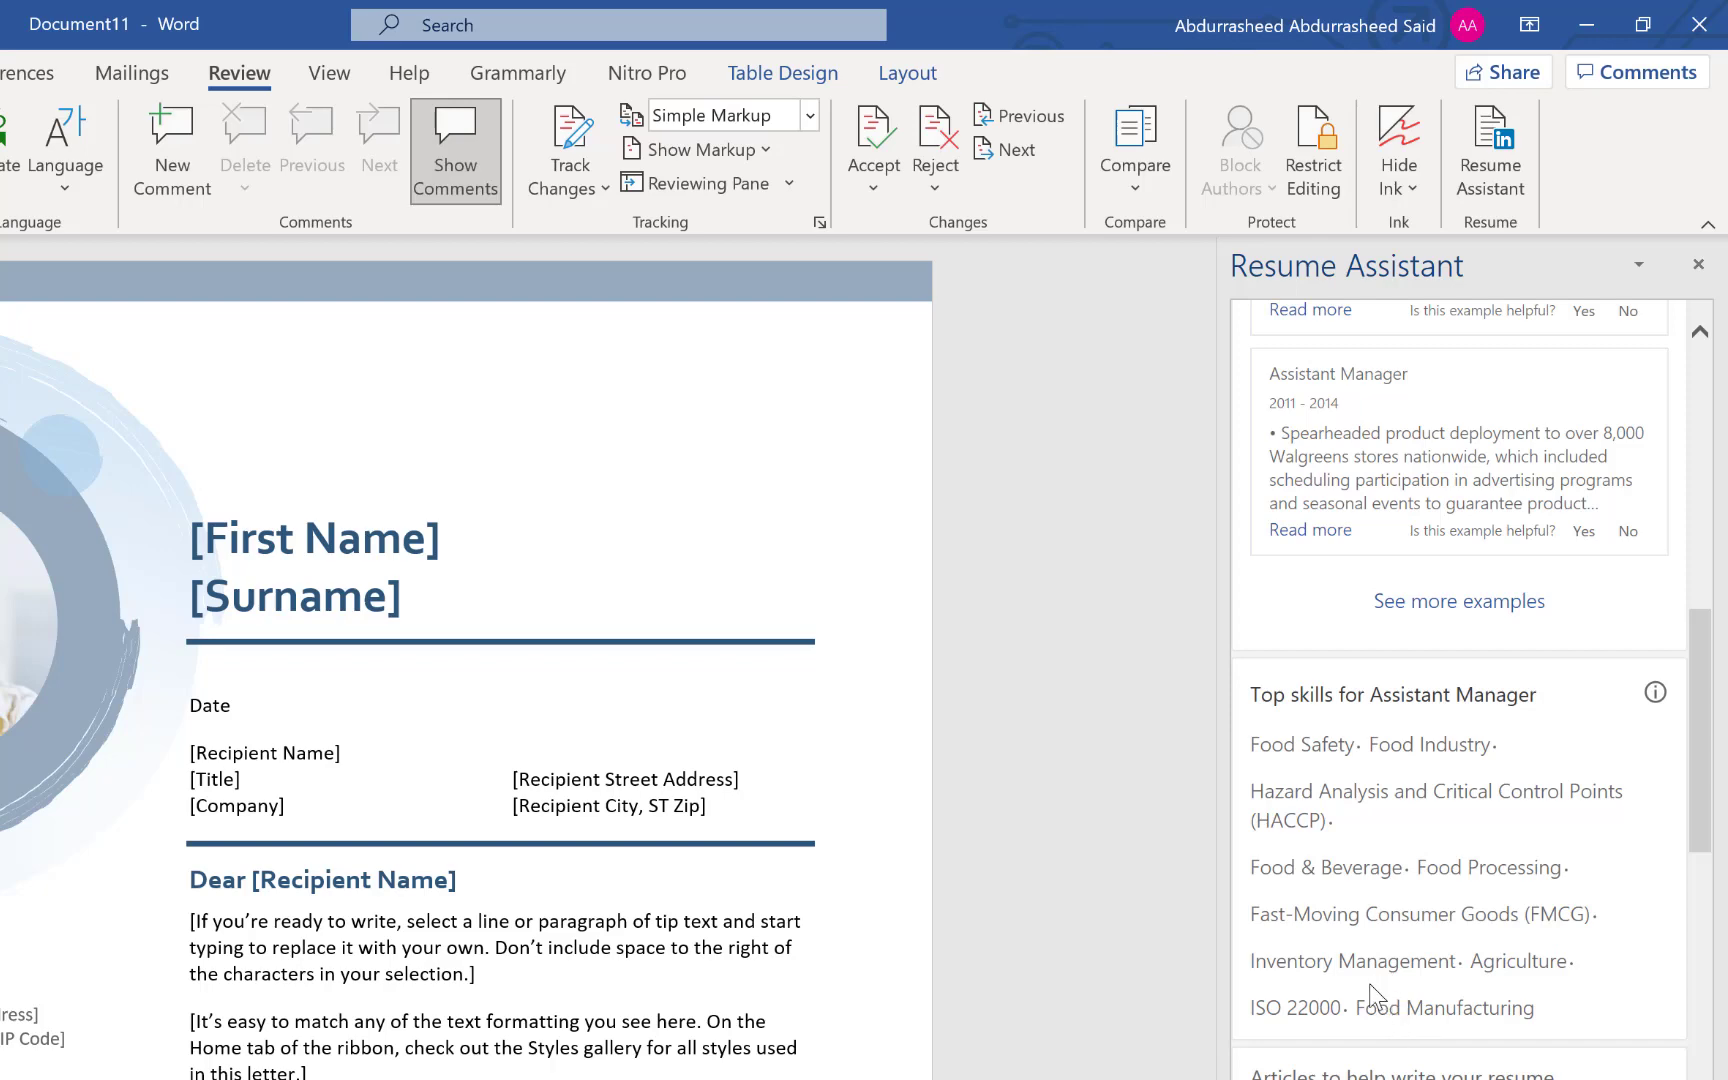
pyautogui.scroll(-6, 1390, 990)
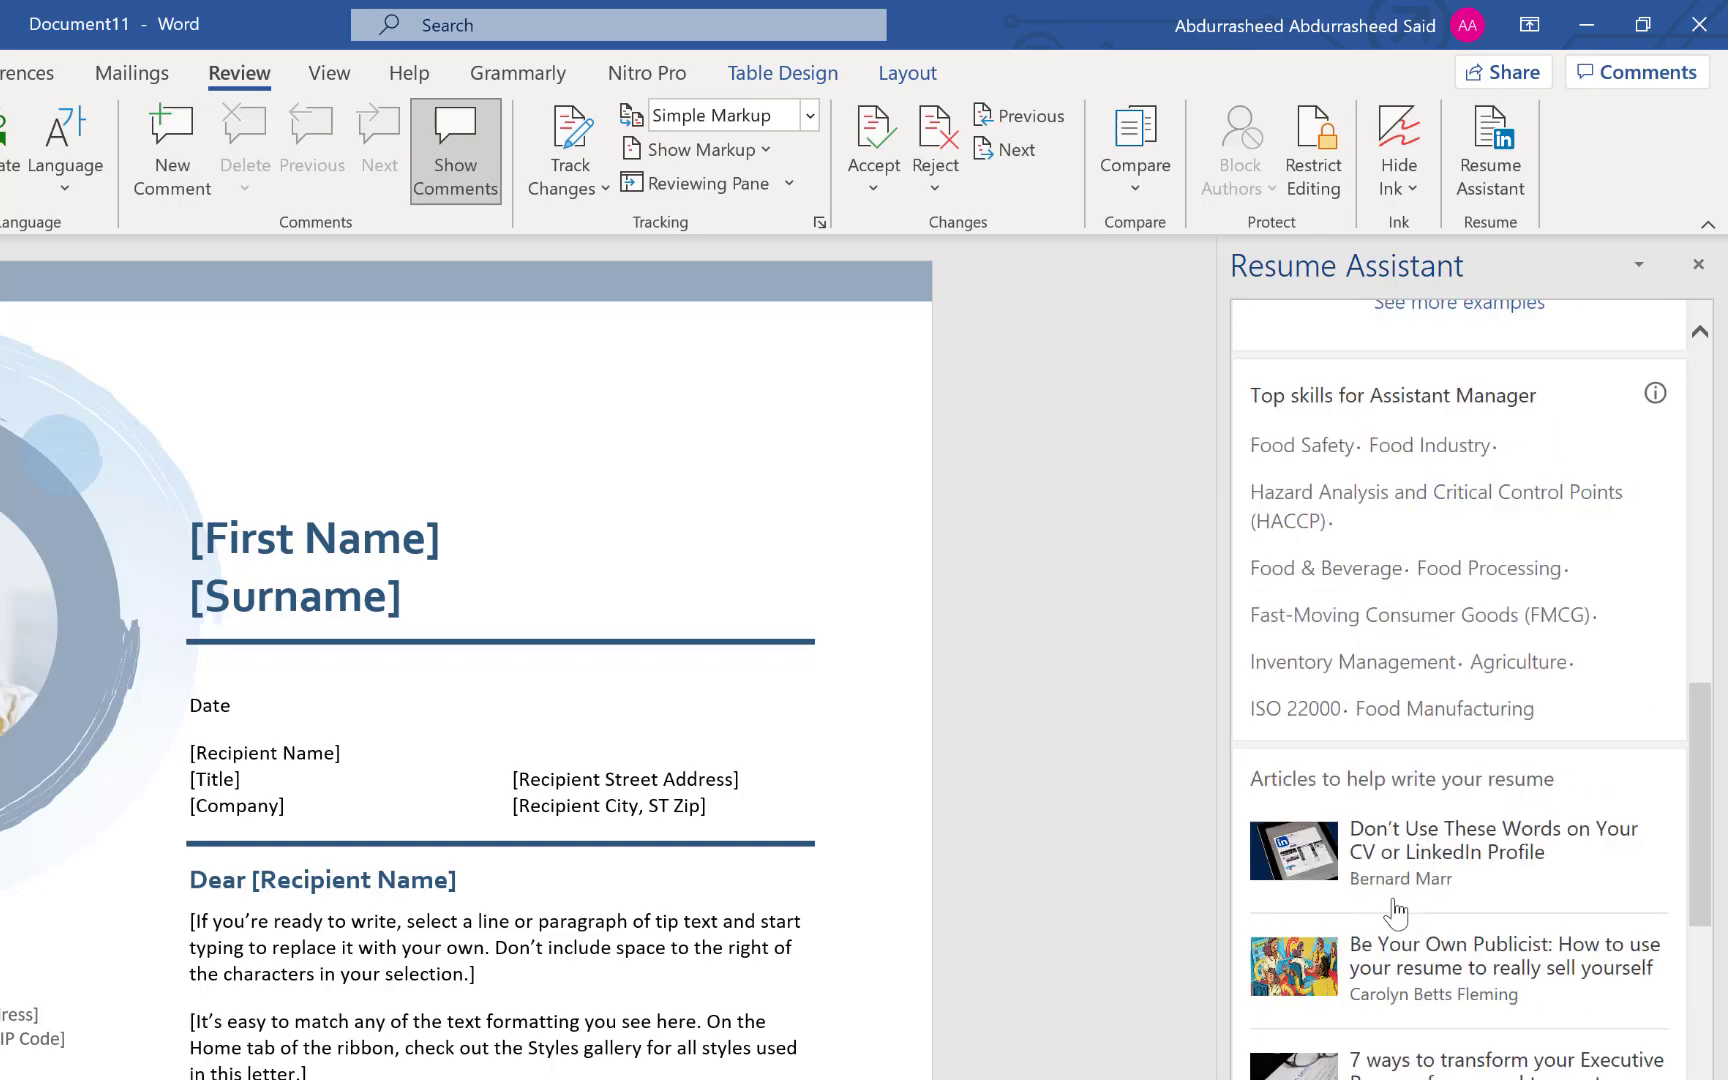
pyautogui.scroll(-9, 1395, 925)
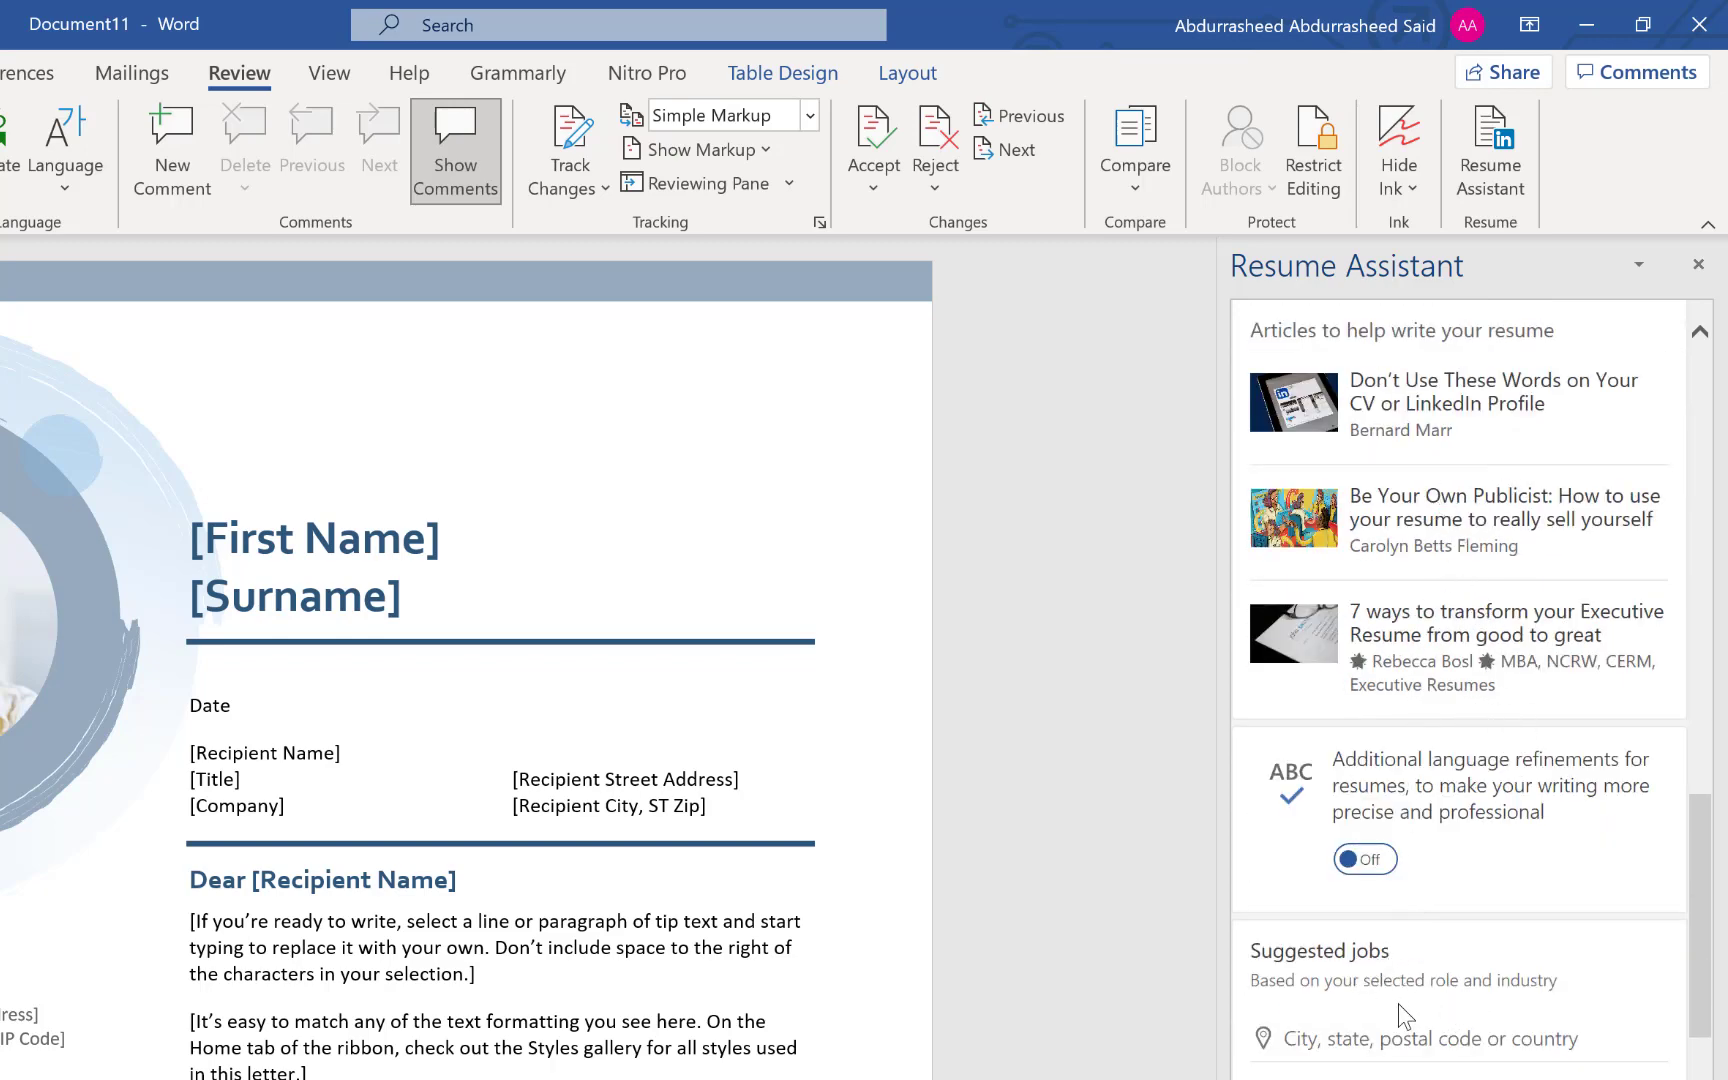
pyautogui.scroll(-9, 1399, 1003)
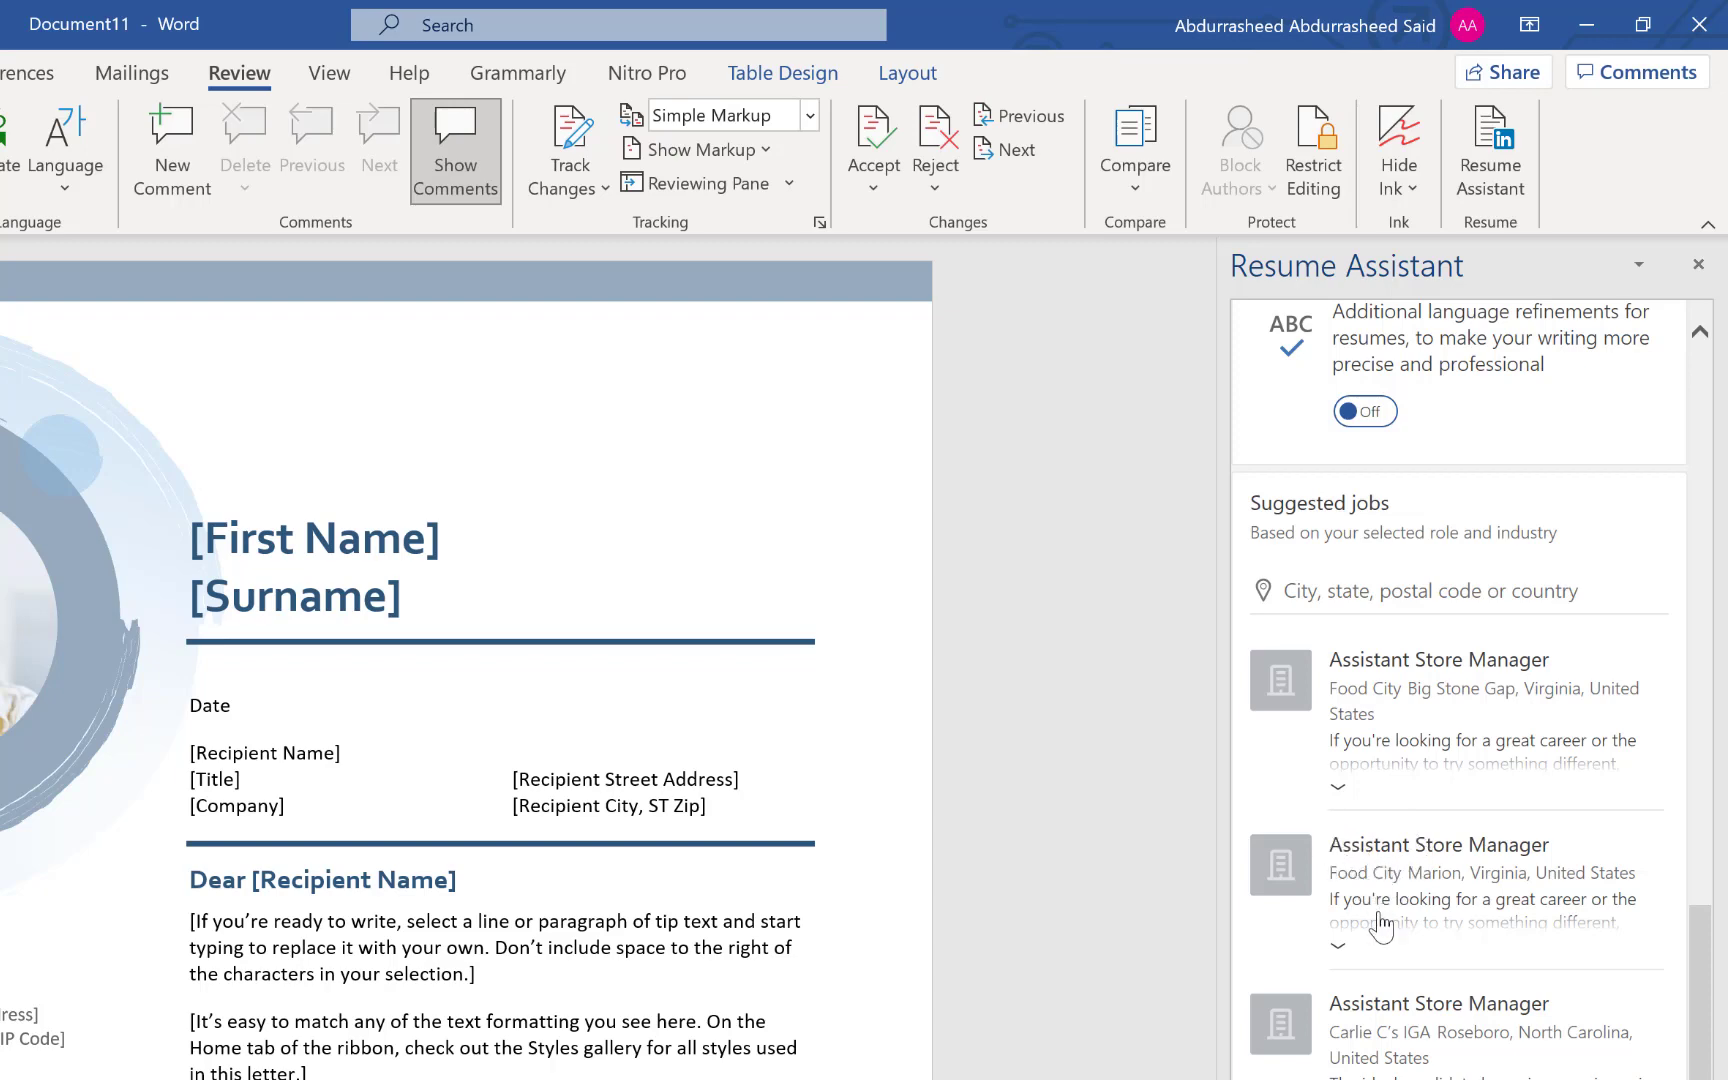
pyautogui.scroll(-8, 1380, 925)
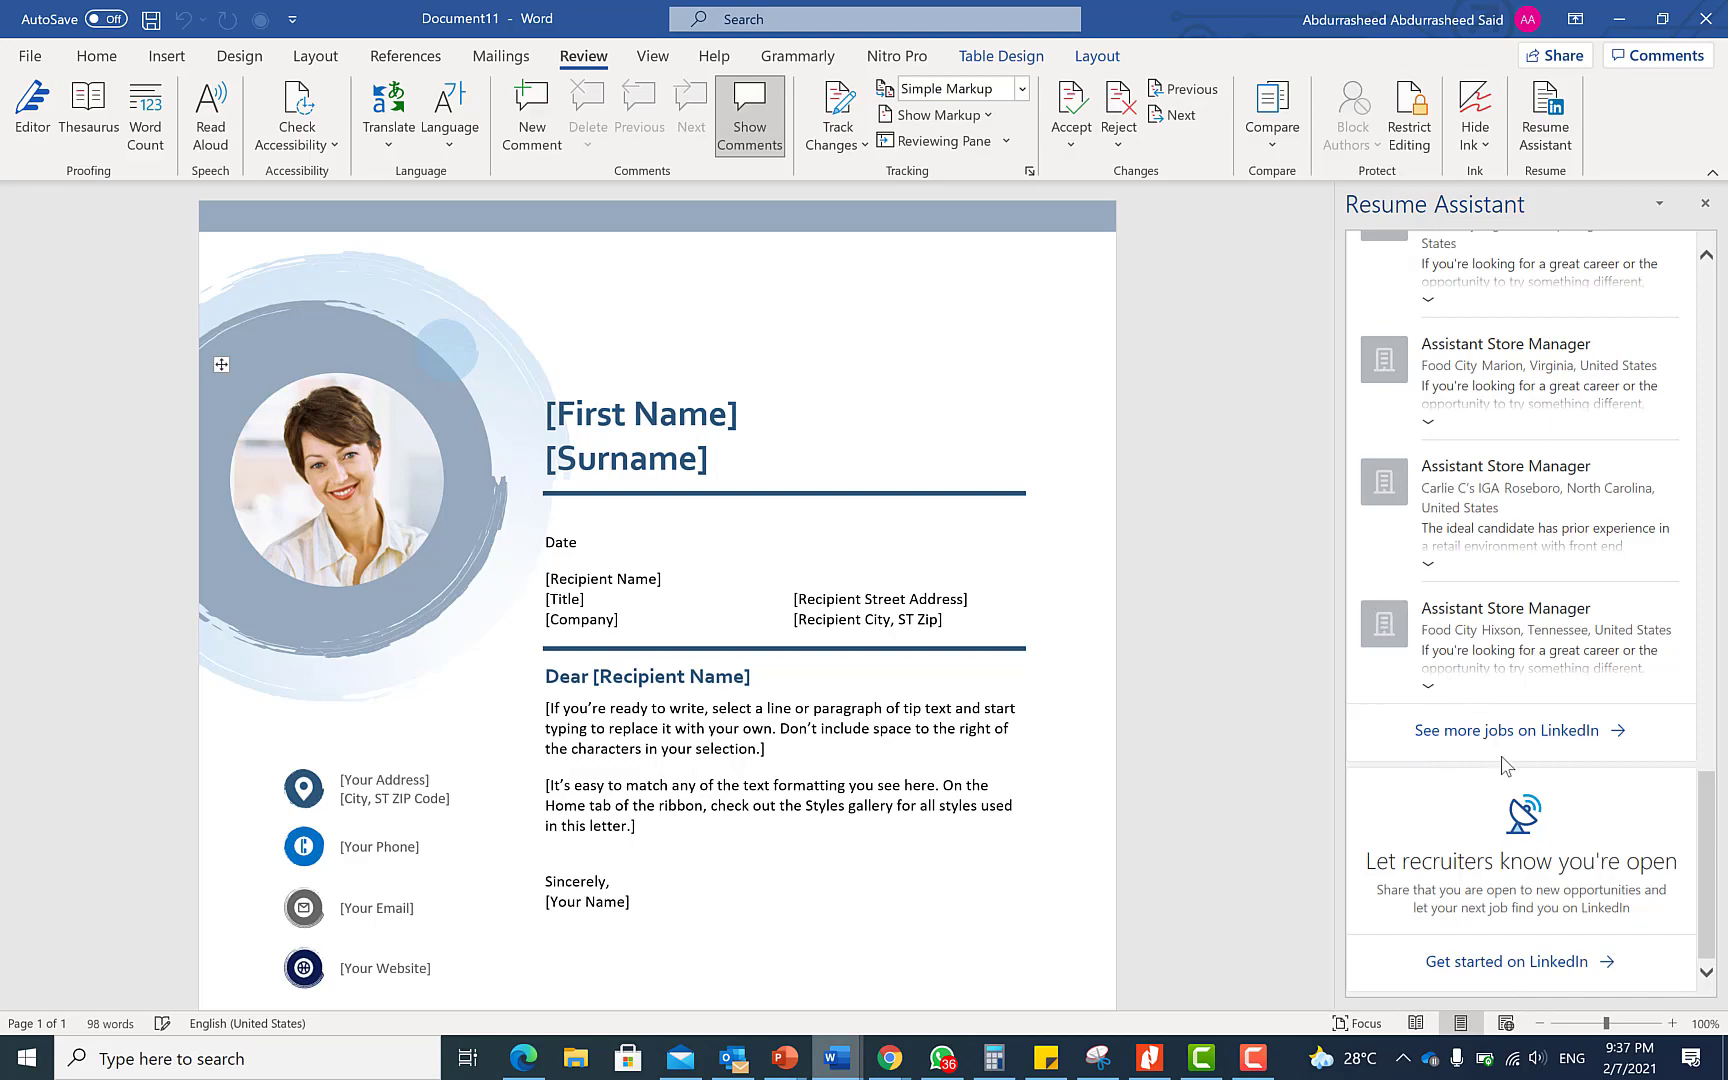
# - Set the Resume Assistant role to Engineering Manager
pyautogui.scroll(15, 1540, 505)
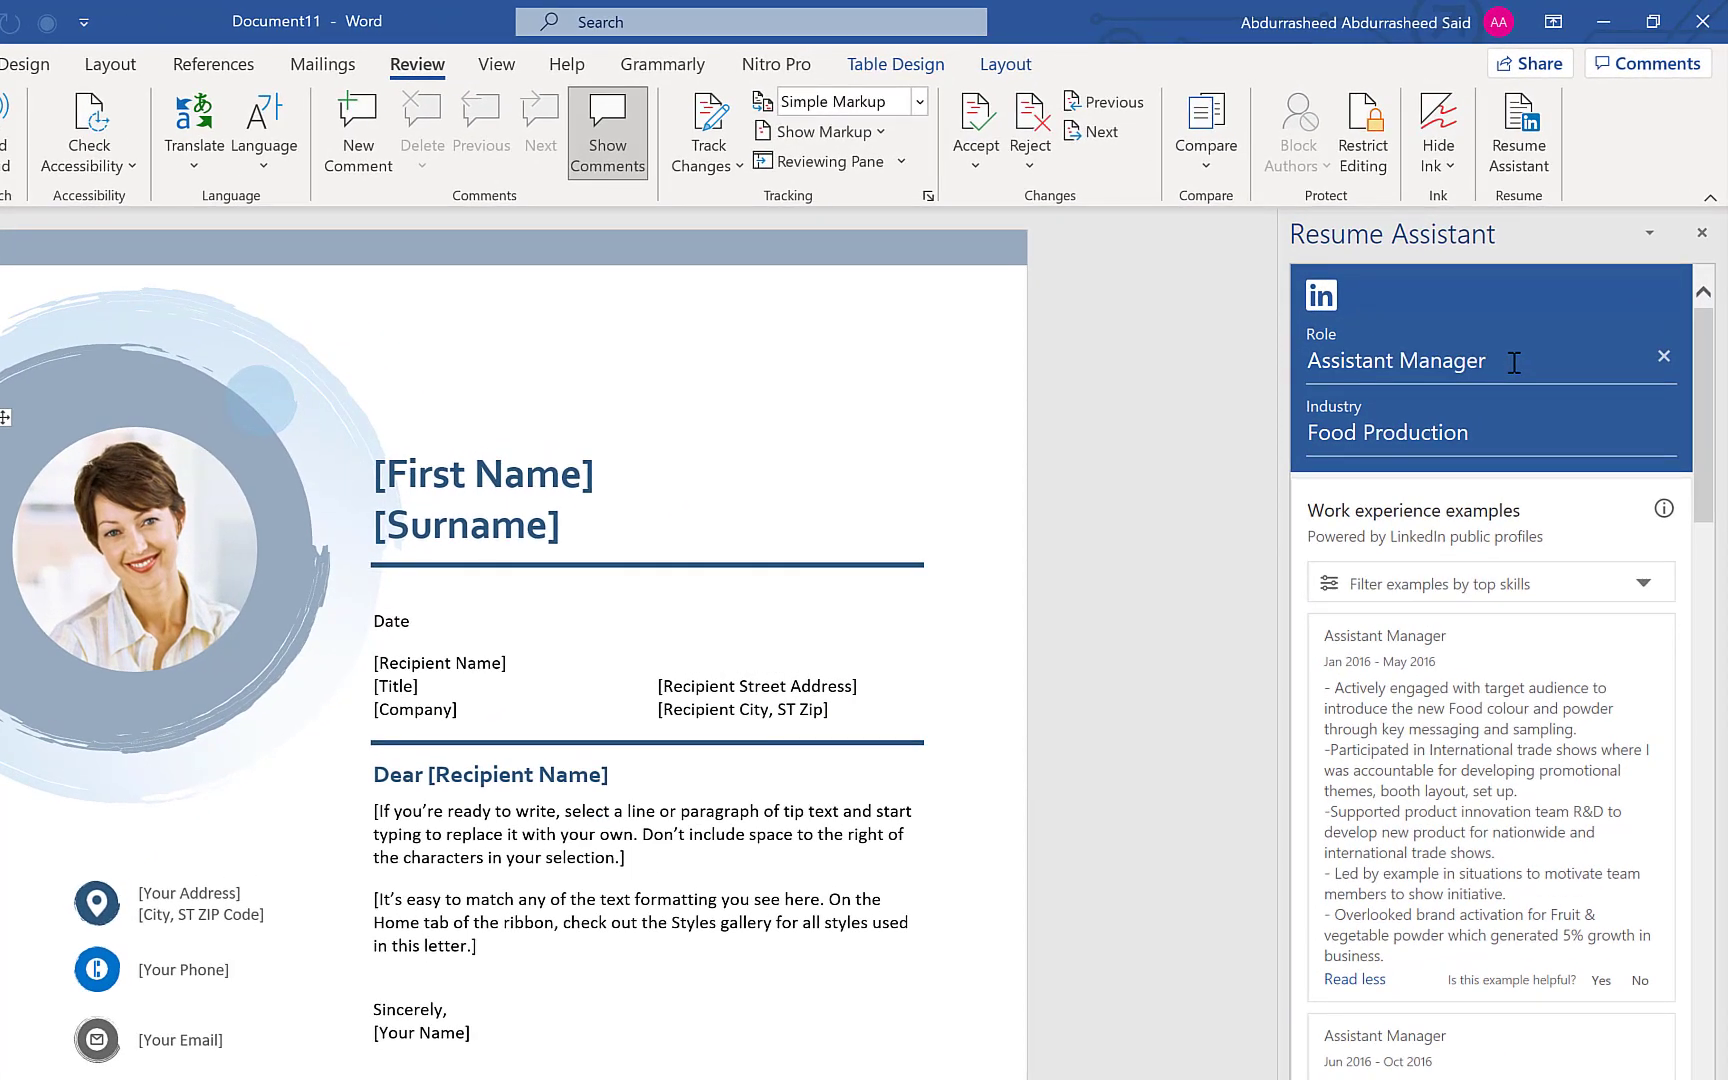
pyautogui.moveTo(1515, 362); pyautogui.dragTo(1176, 432)
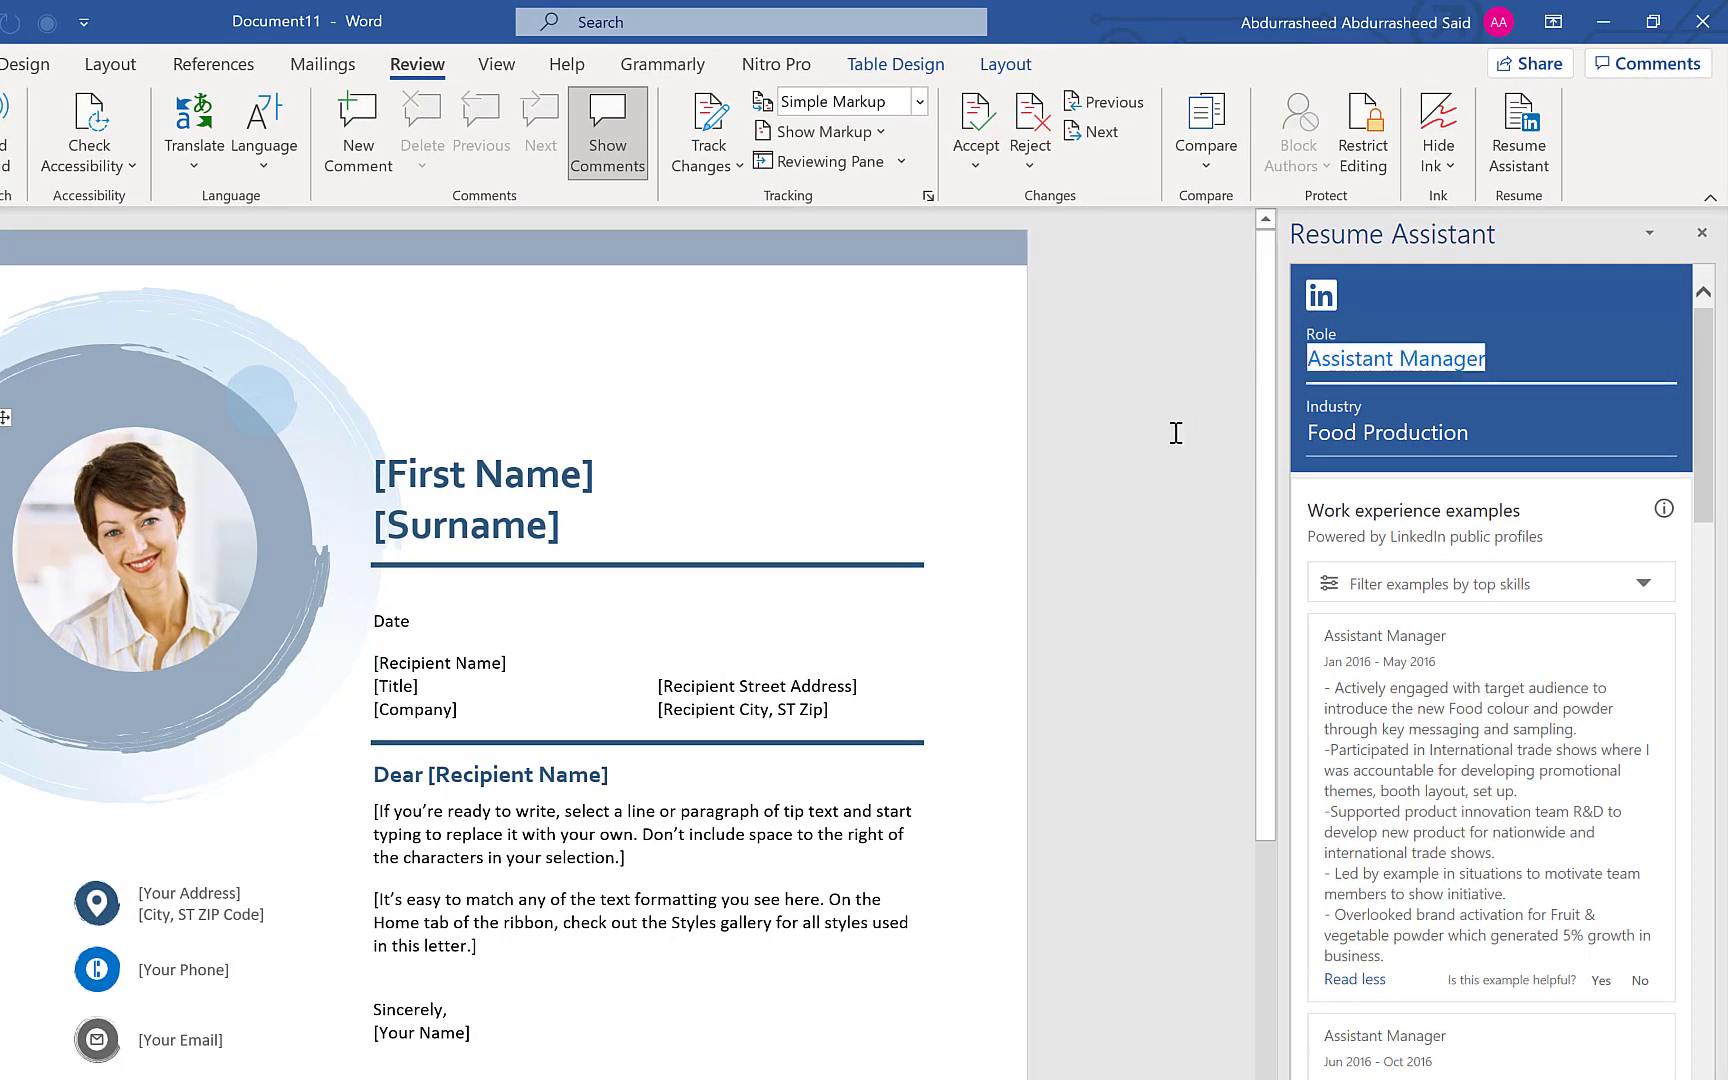
pyautogui.write('engineering')
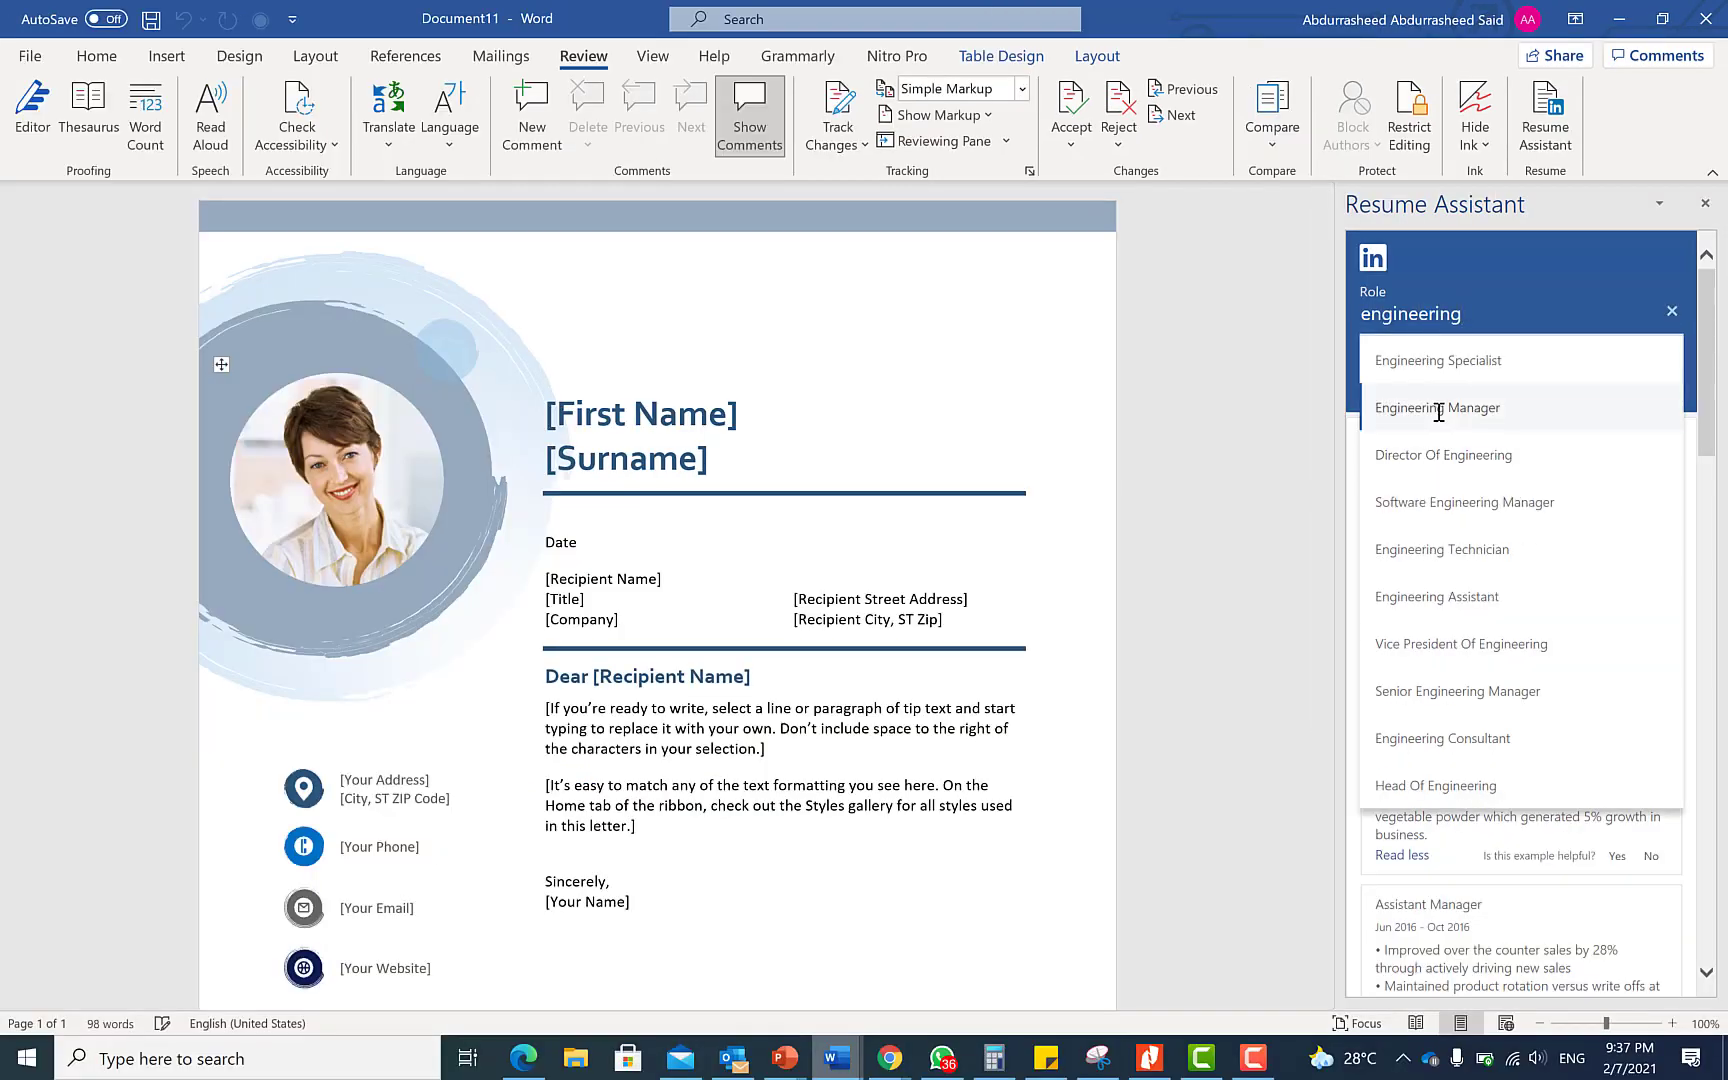
pyautogui.click(1438, 408)
# - Set the Resume Assistant industry to Construction
pyautogui.moveTo(1527, 373); pyautogui.dragTo(1323, 405)
pyautogui.write('cons')
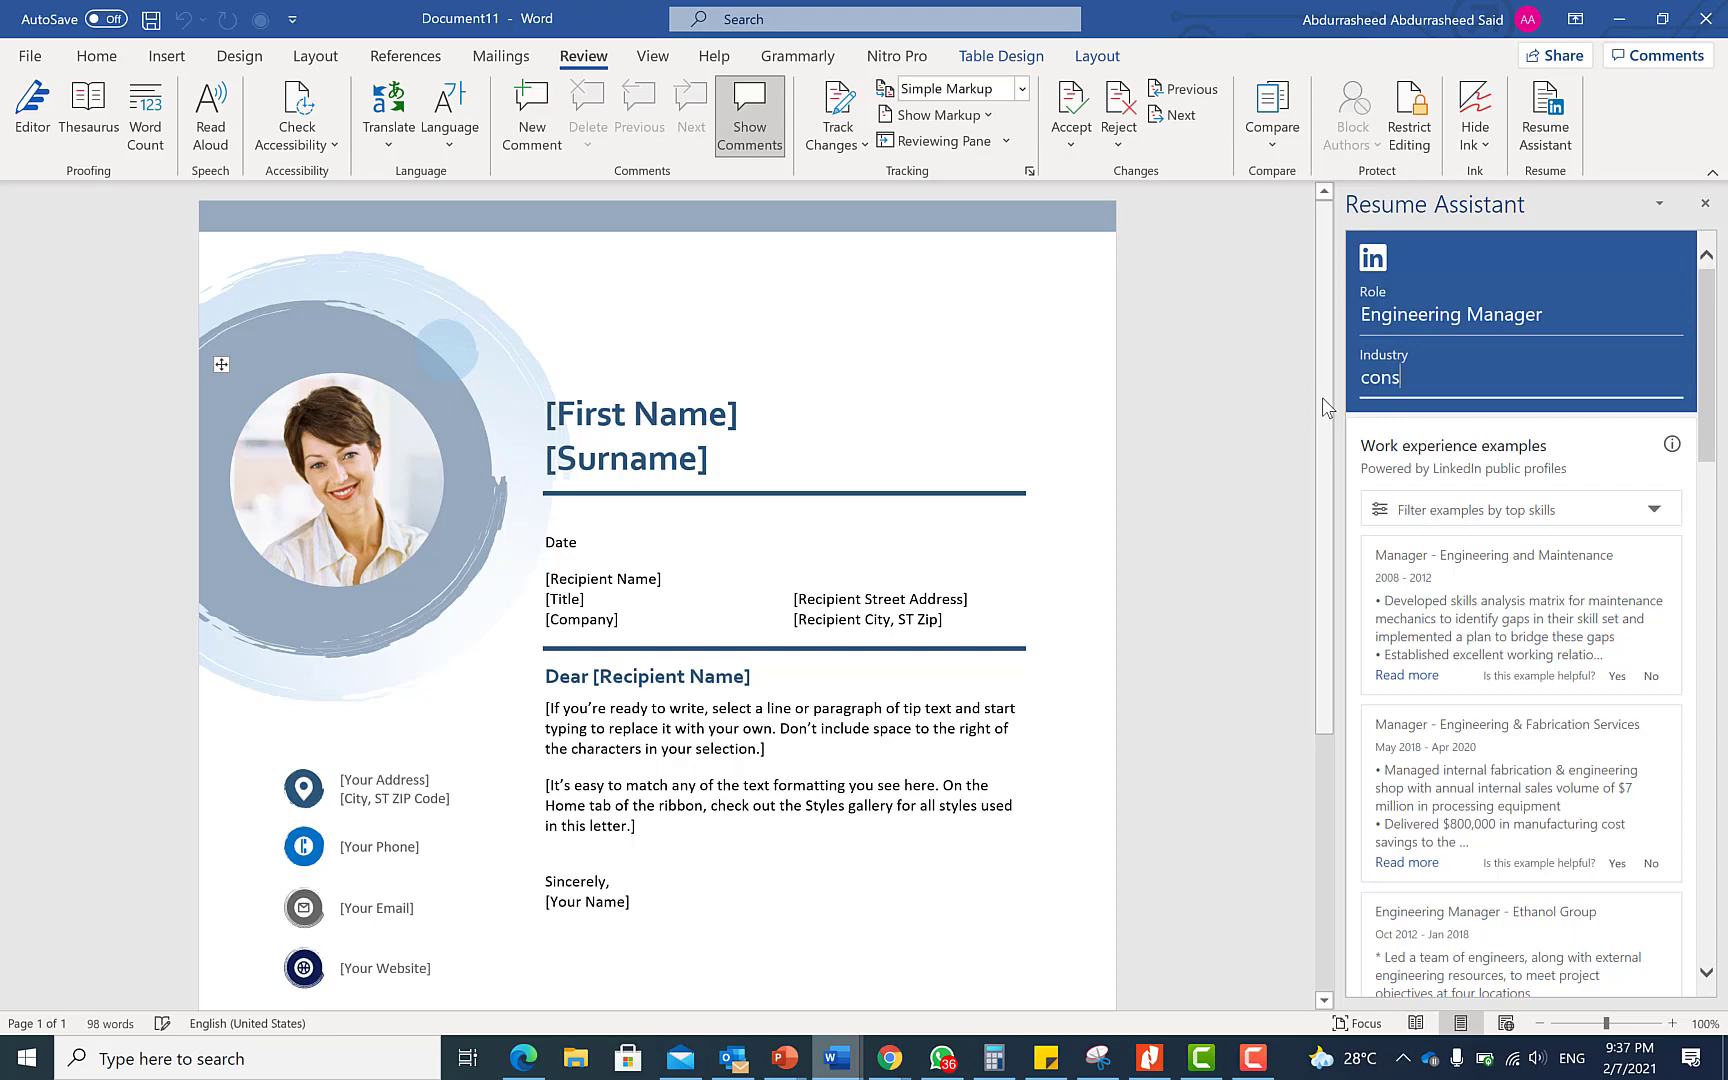
pyautogui.write('truction')
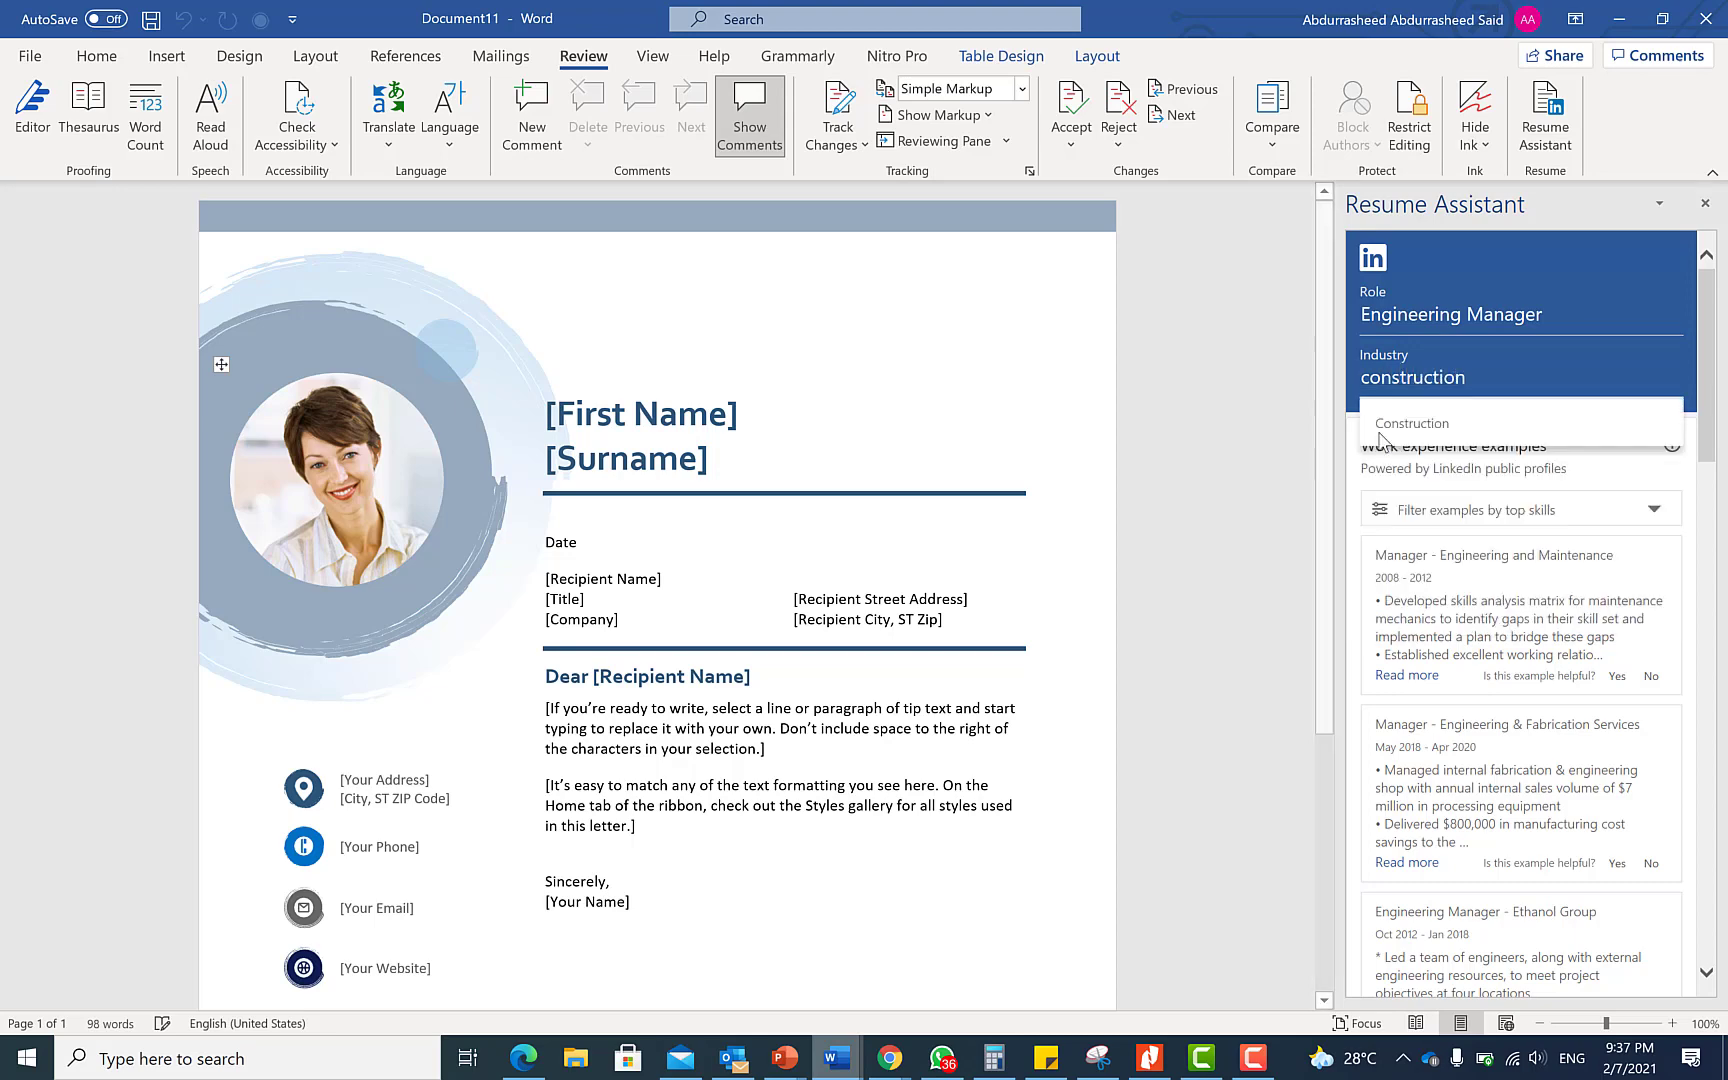
pyautogui.click(1410, 424)
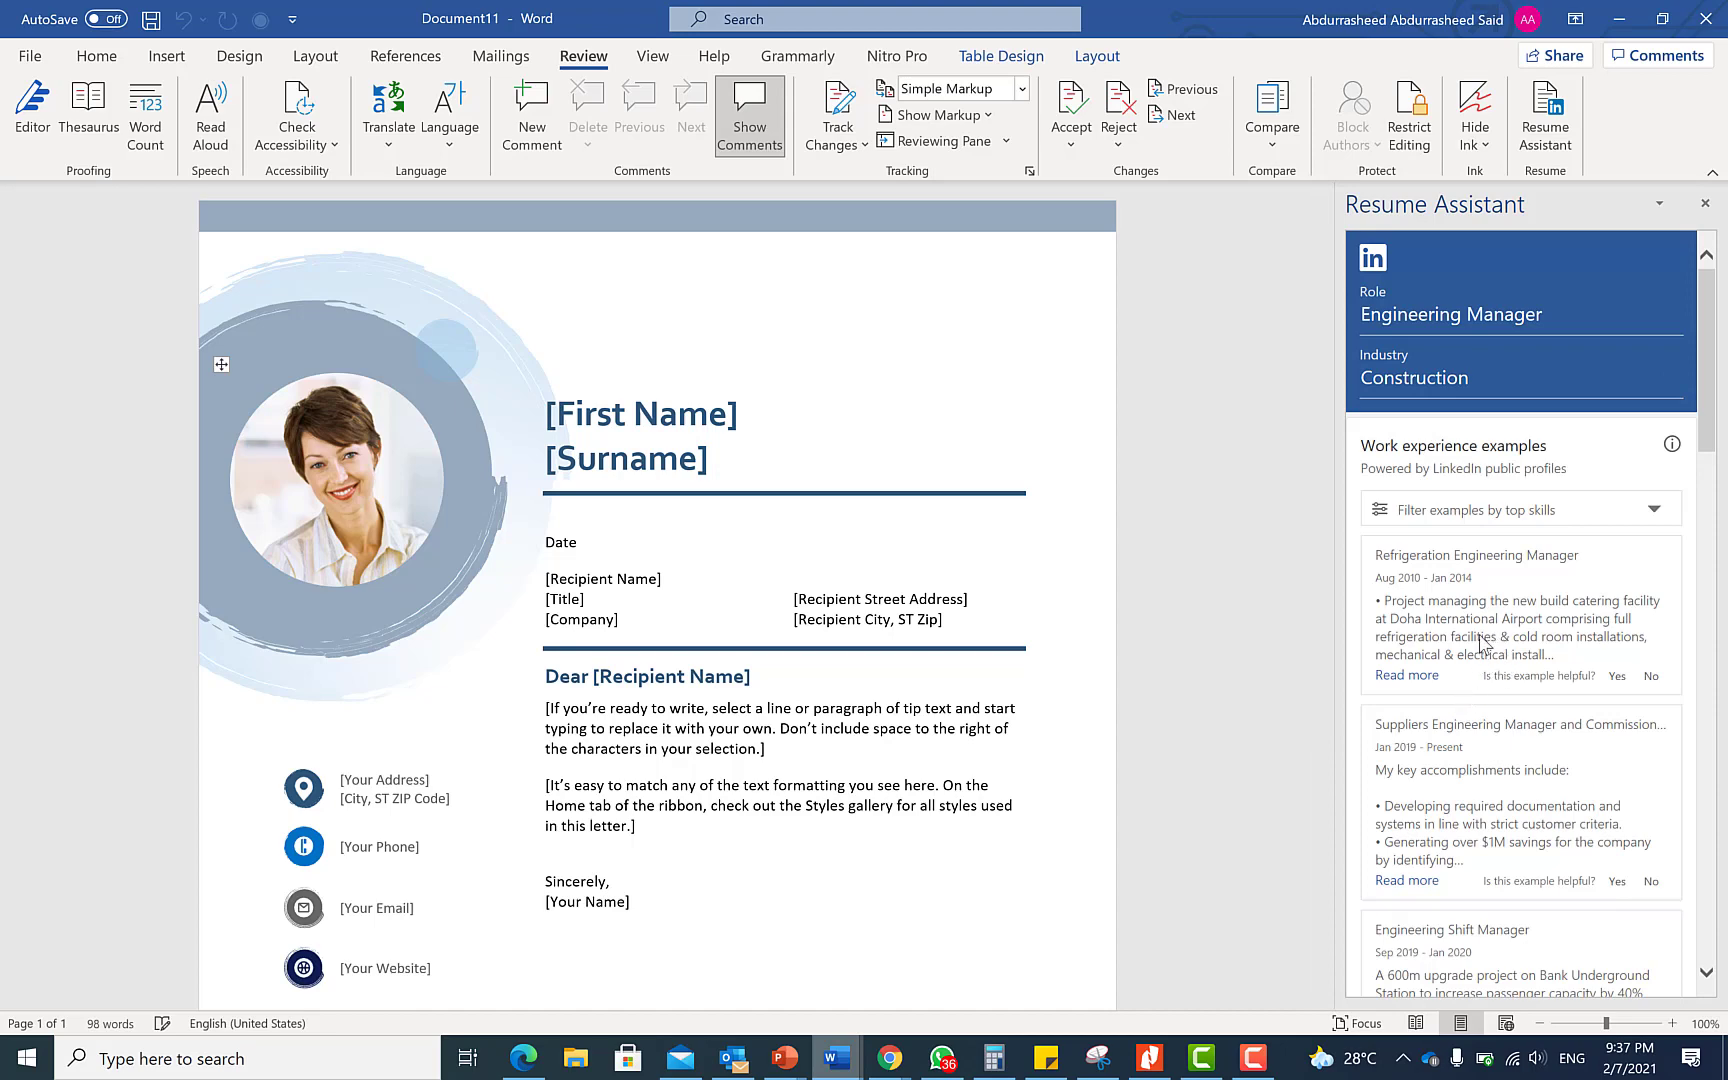
# - Read the full Refrigeration Engineering Manager and Suppliers Engineering Manager work experience examples
pyautogui.click(1400, 676)
pyautogui.scroll(-2, 1450, 640)
pyautogui.scroll(-2, 1462, 686)
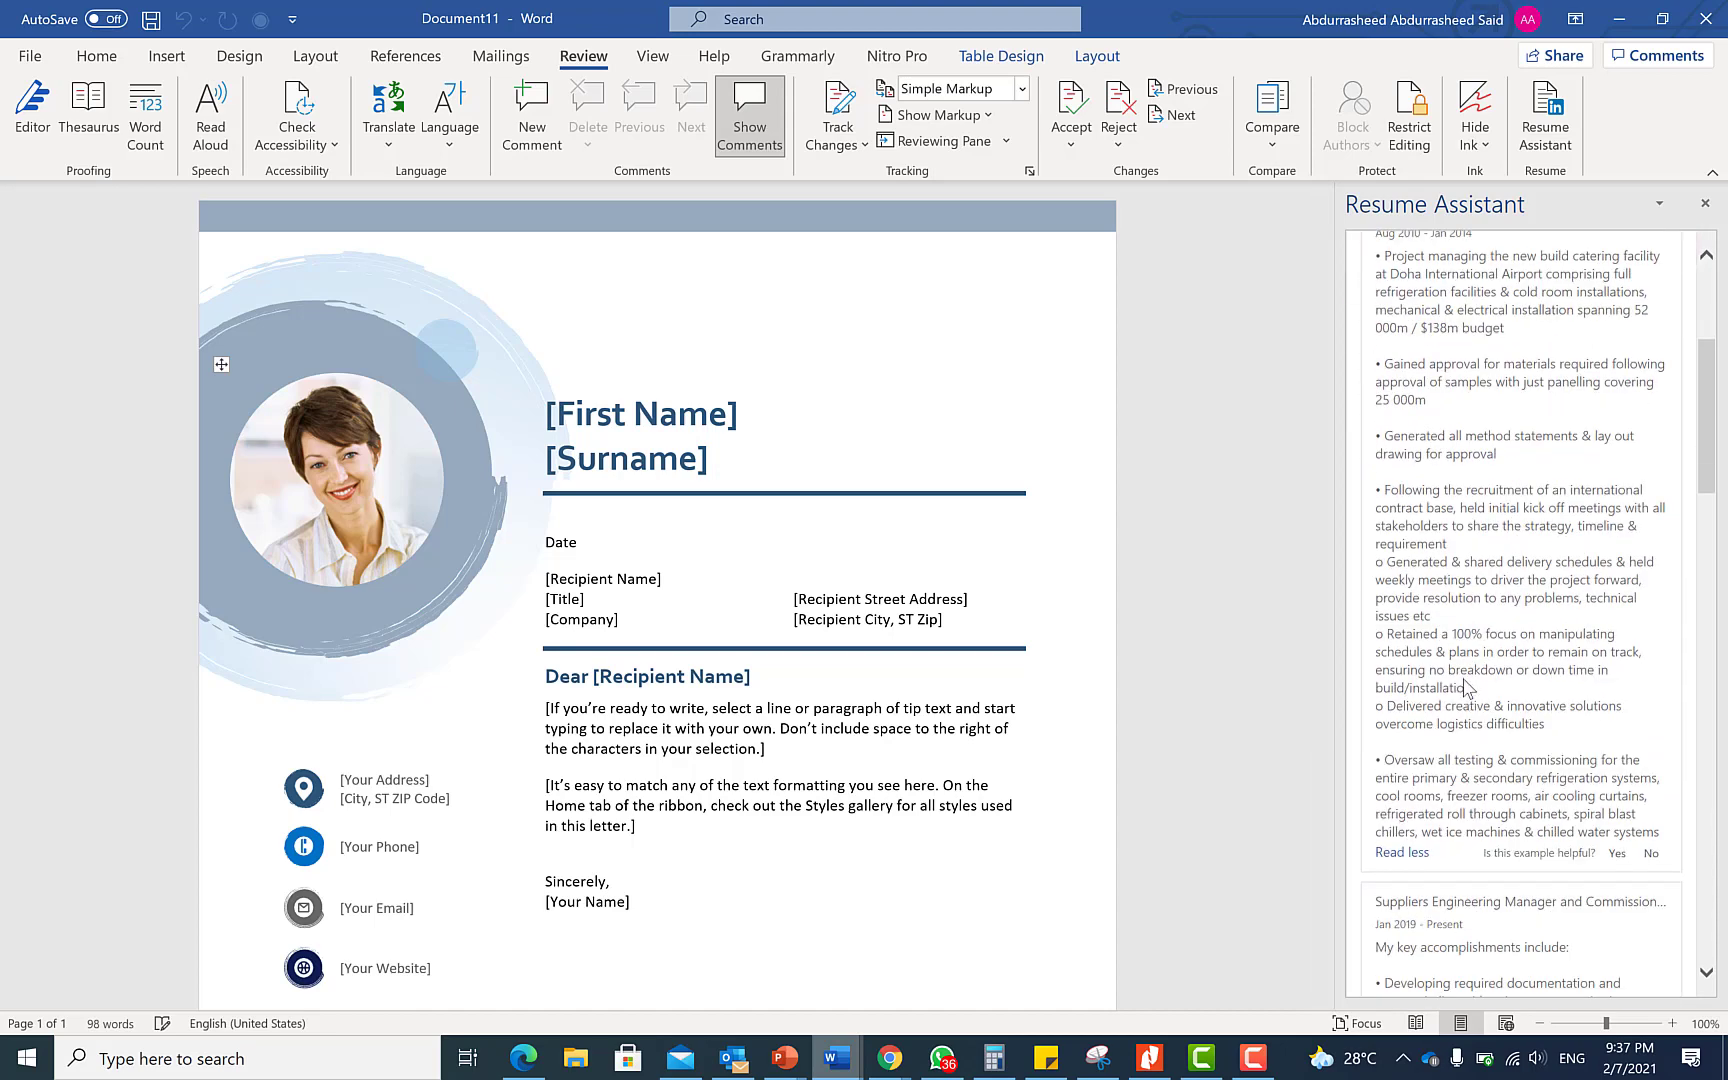
pyautogui.scroll(-4, 1466, 688)
pyautogui.click(1400, 712)
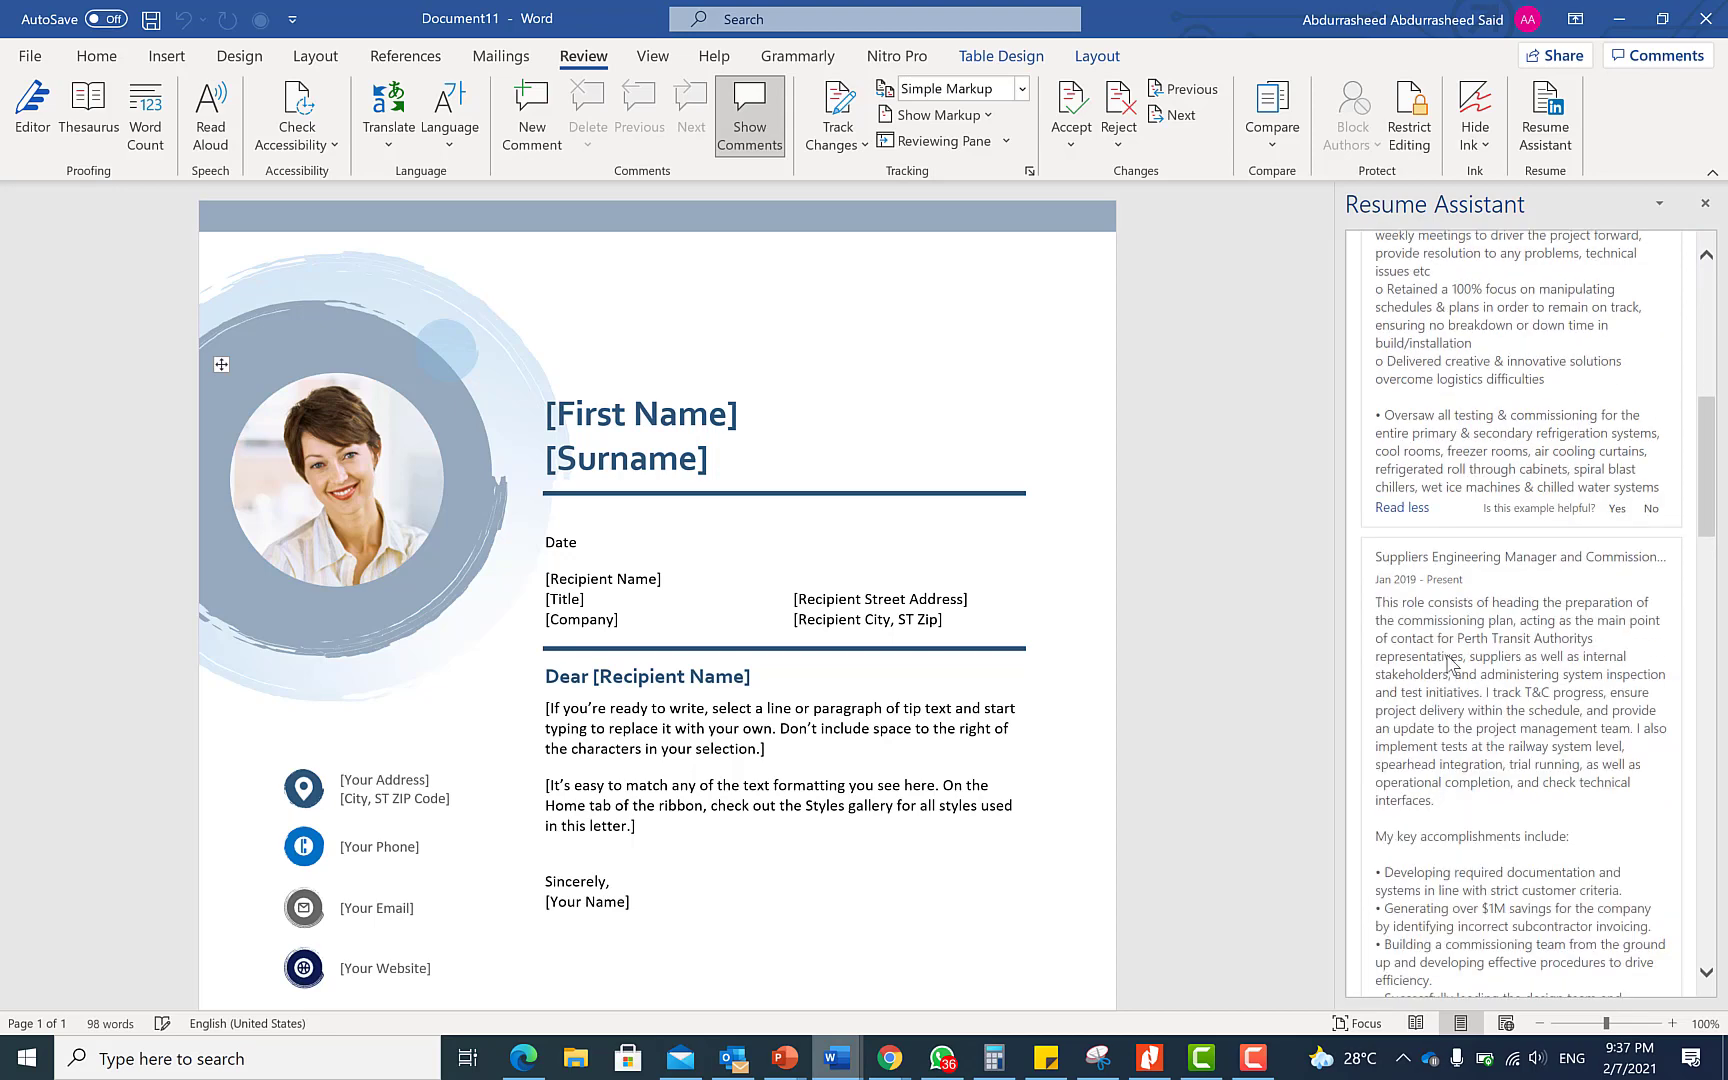
pyautogui.scroll(-1, 1465, 636)
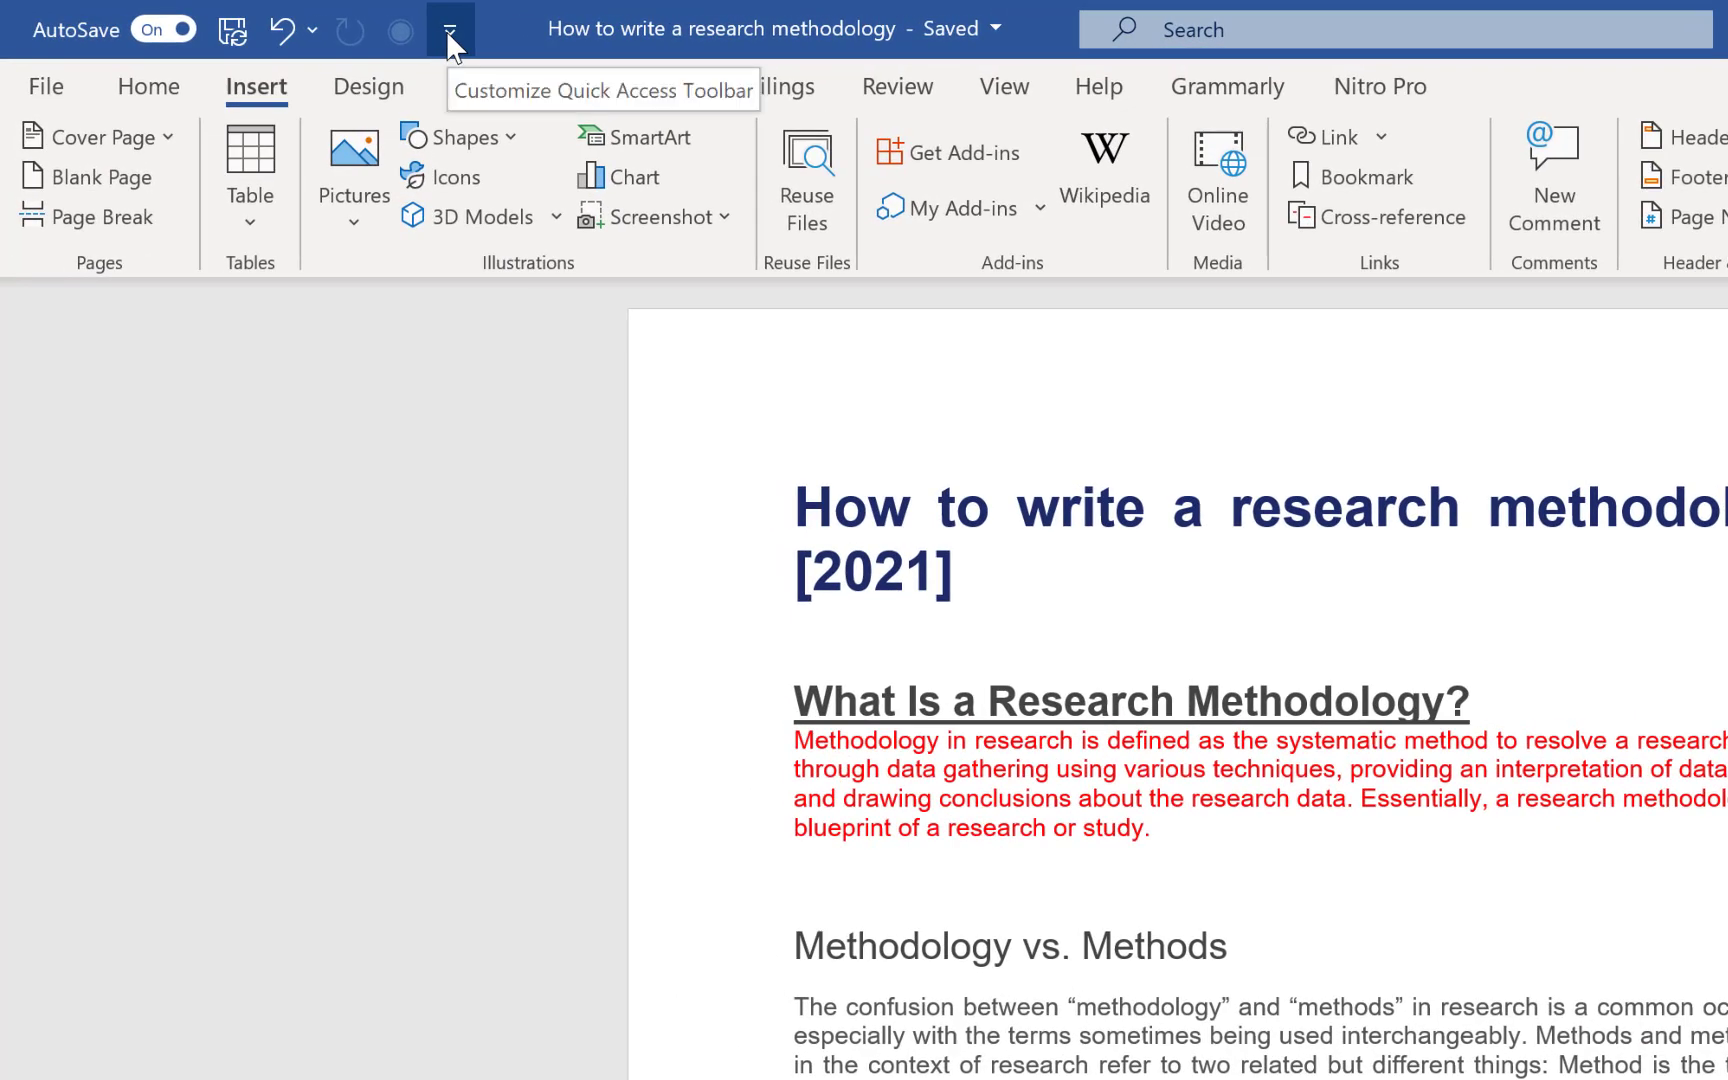
# - Add the Insert File Path command from All Commands to the Quick Access Toolbar for all documents
pyautogui.click(449, 33)
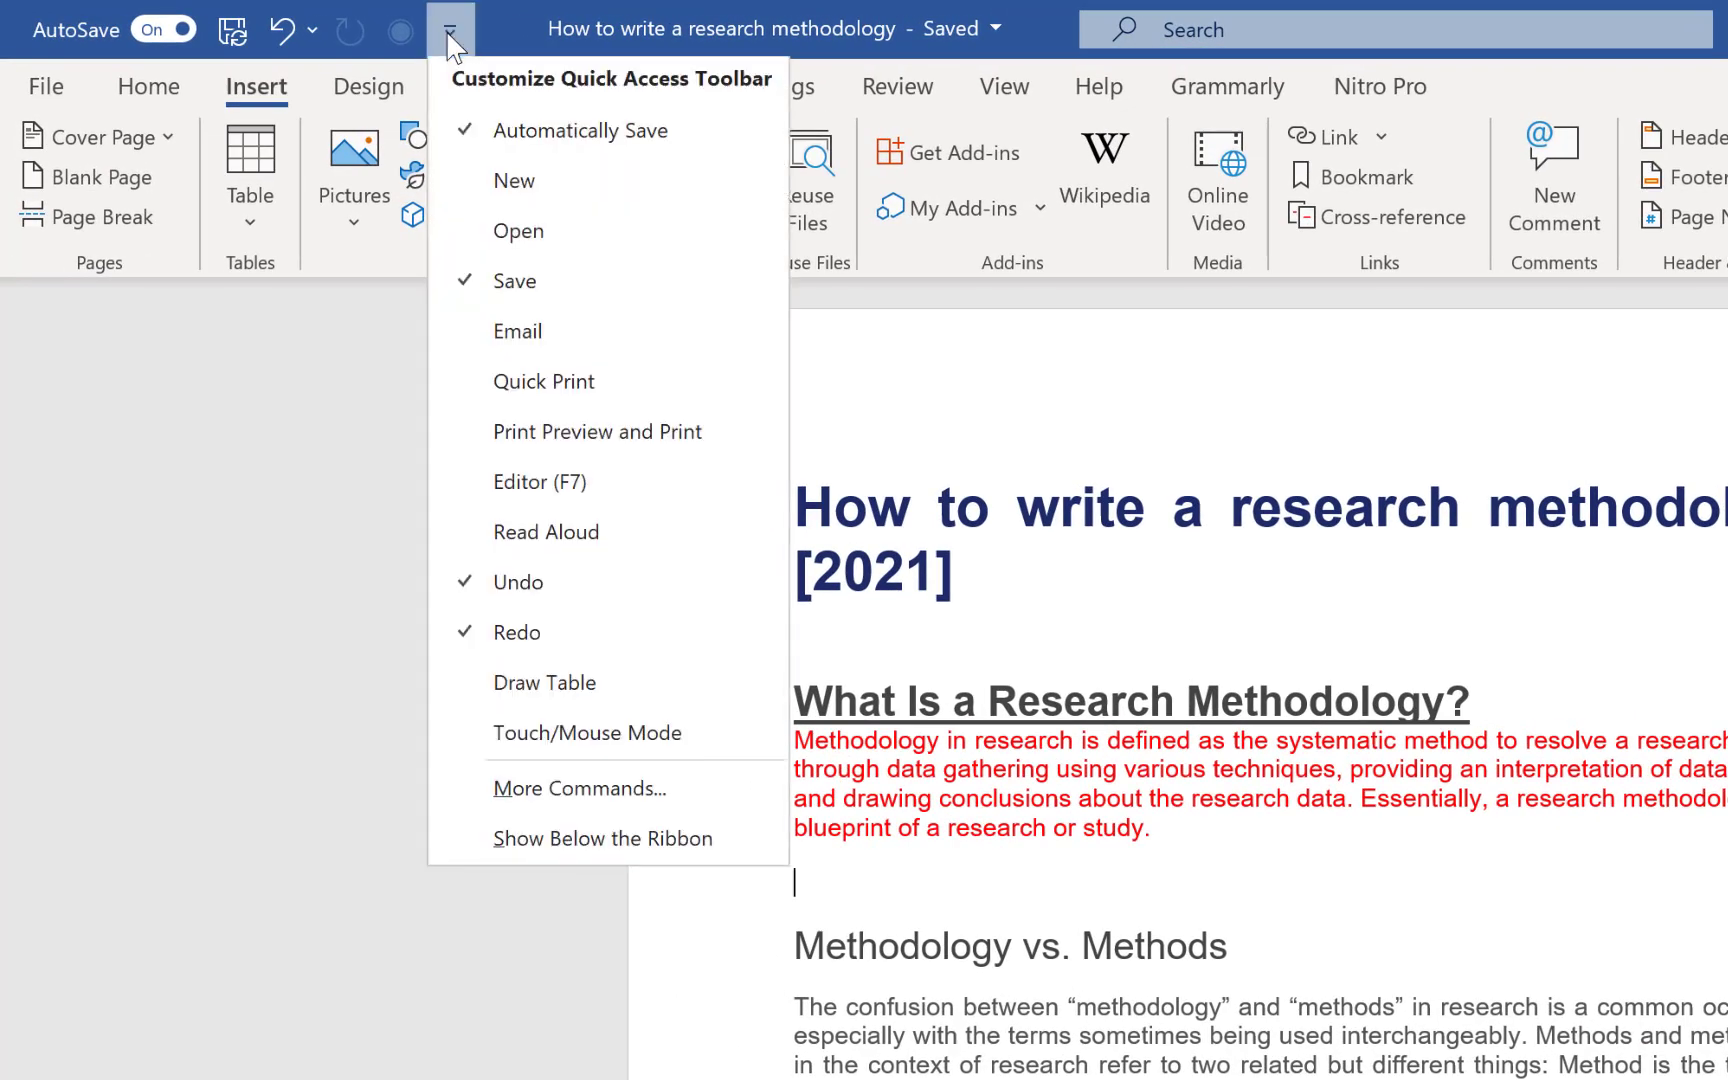
pyautogui.click(517, 790)
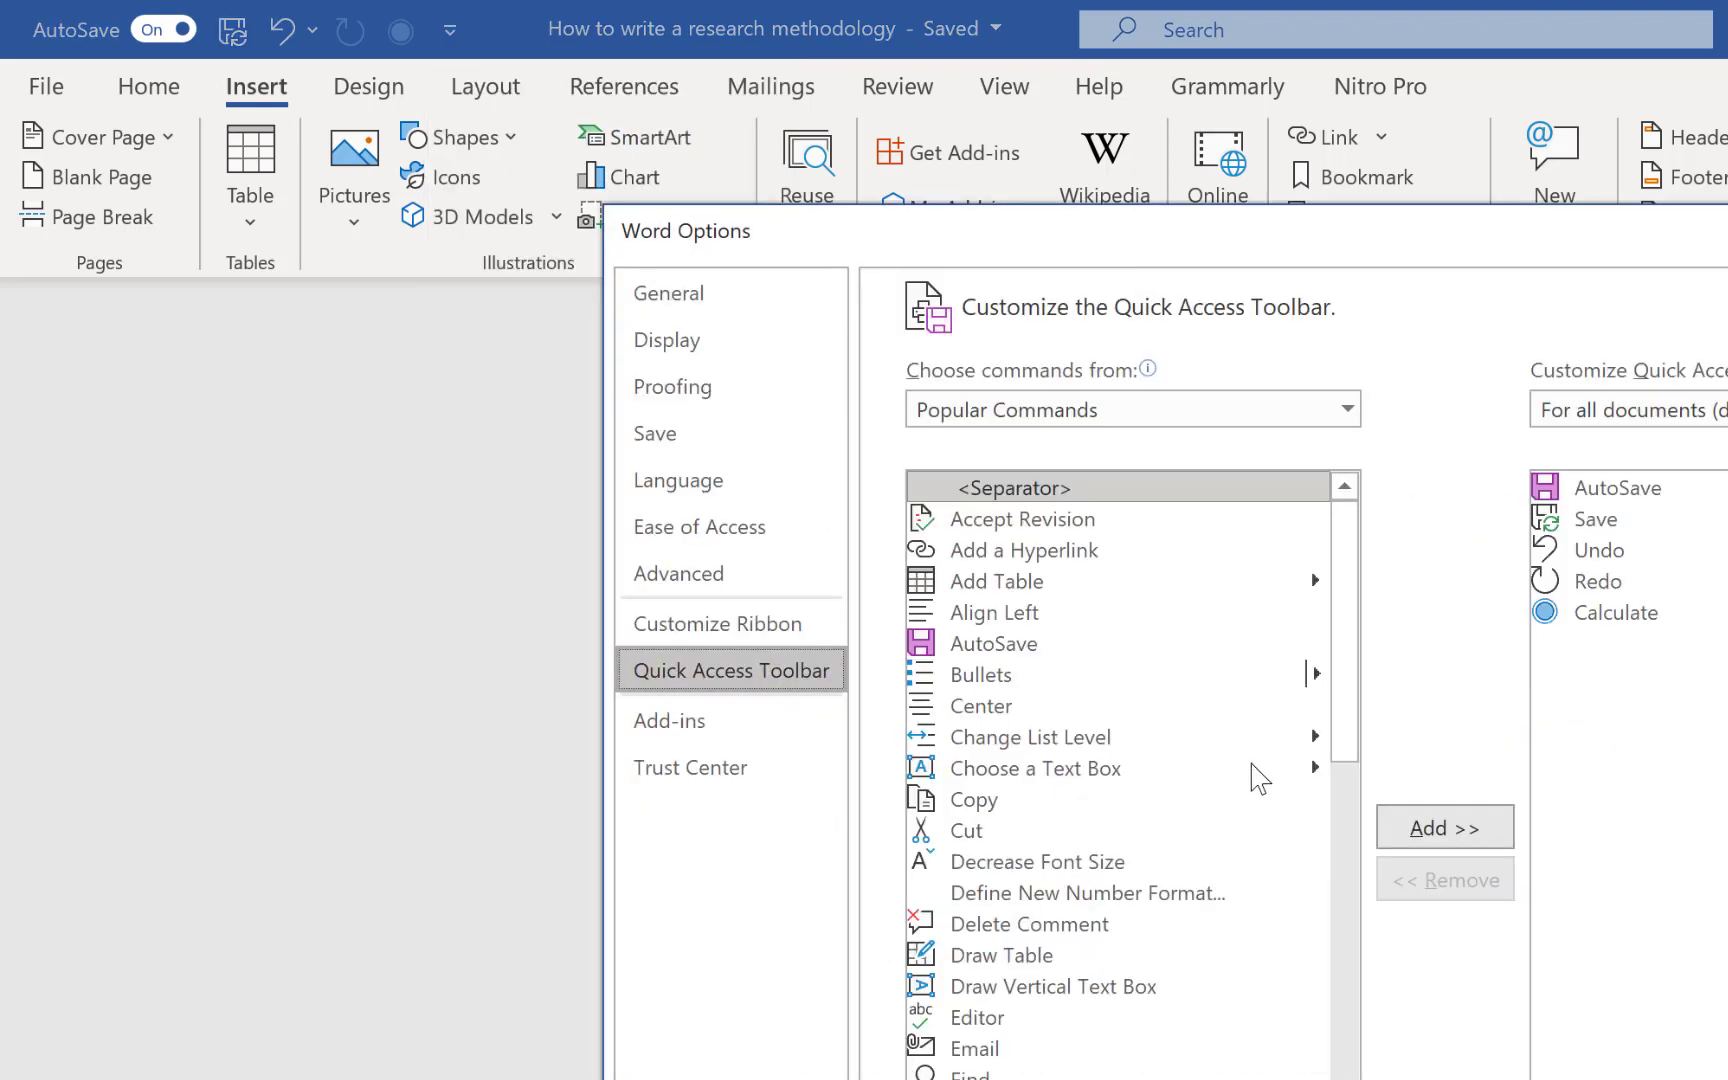
pyautogui.click(1105, 418)
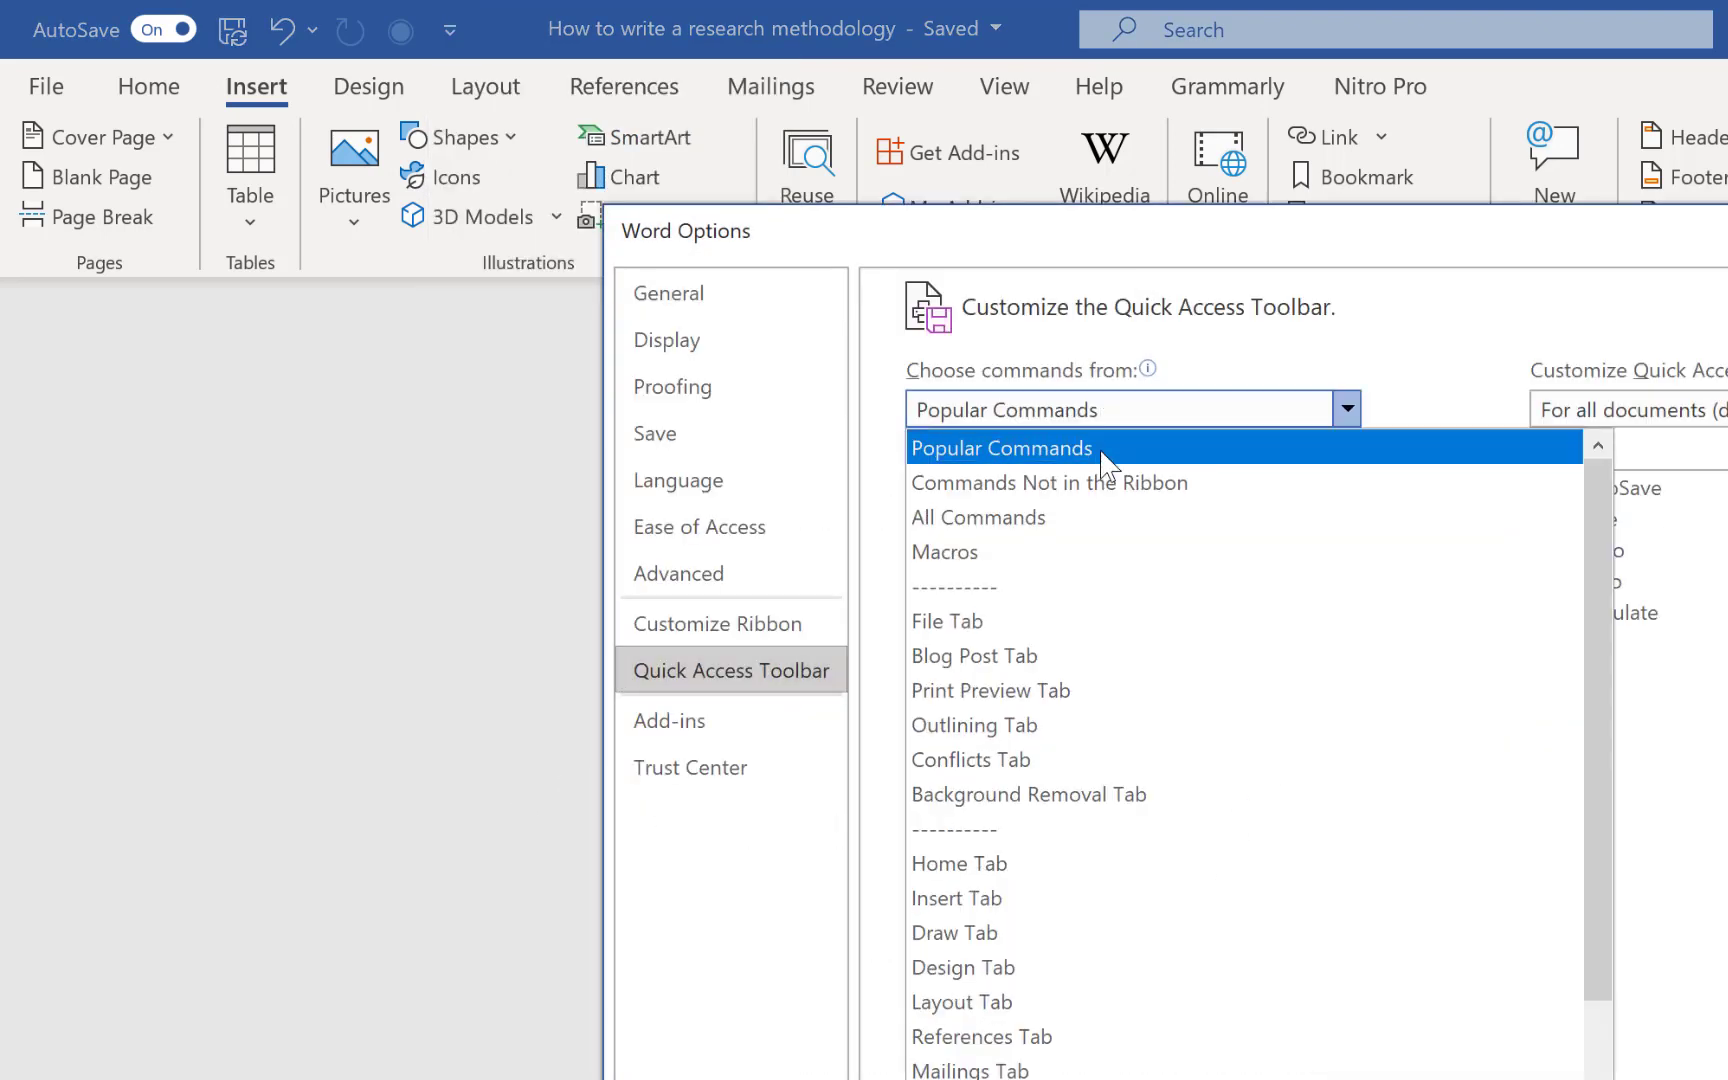
pyautogui.click(1089, 512)
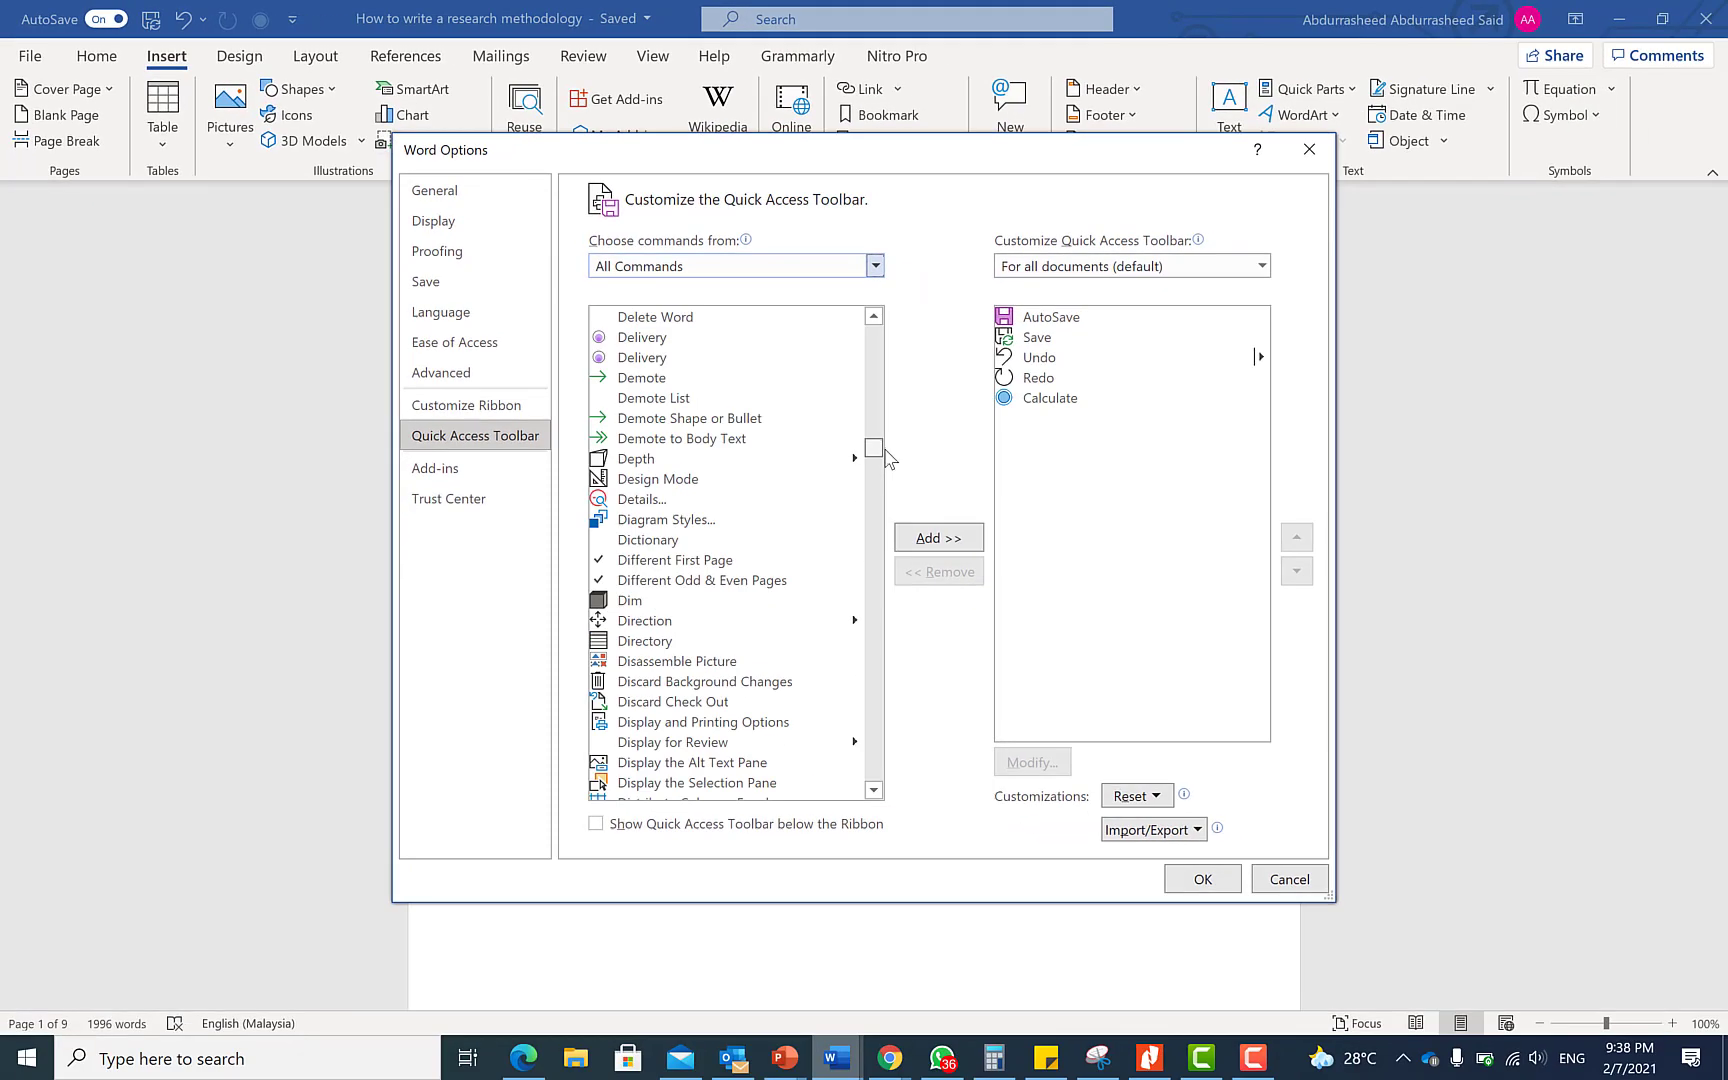
pyautogui.moveTo(882, 450); pyautogui.dragTo(878, 528)
pyautogui.click(680, 408)
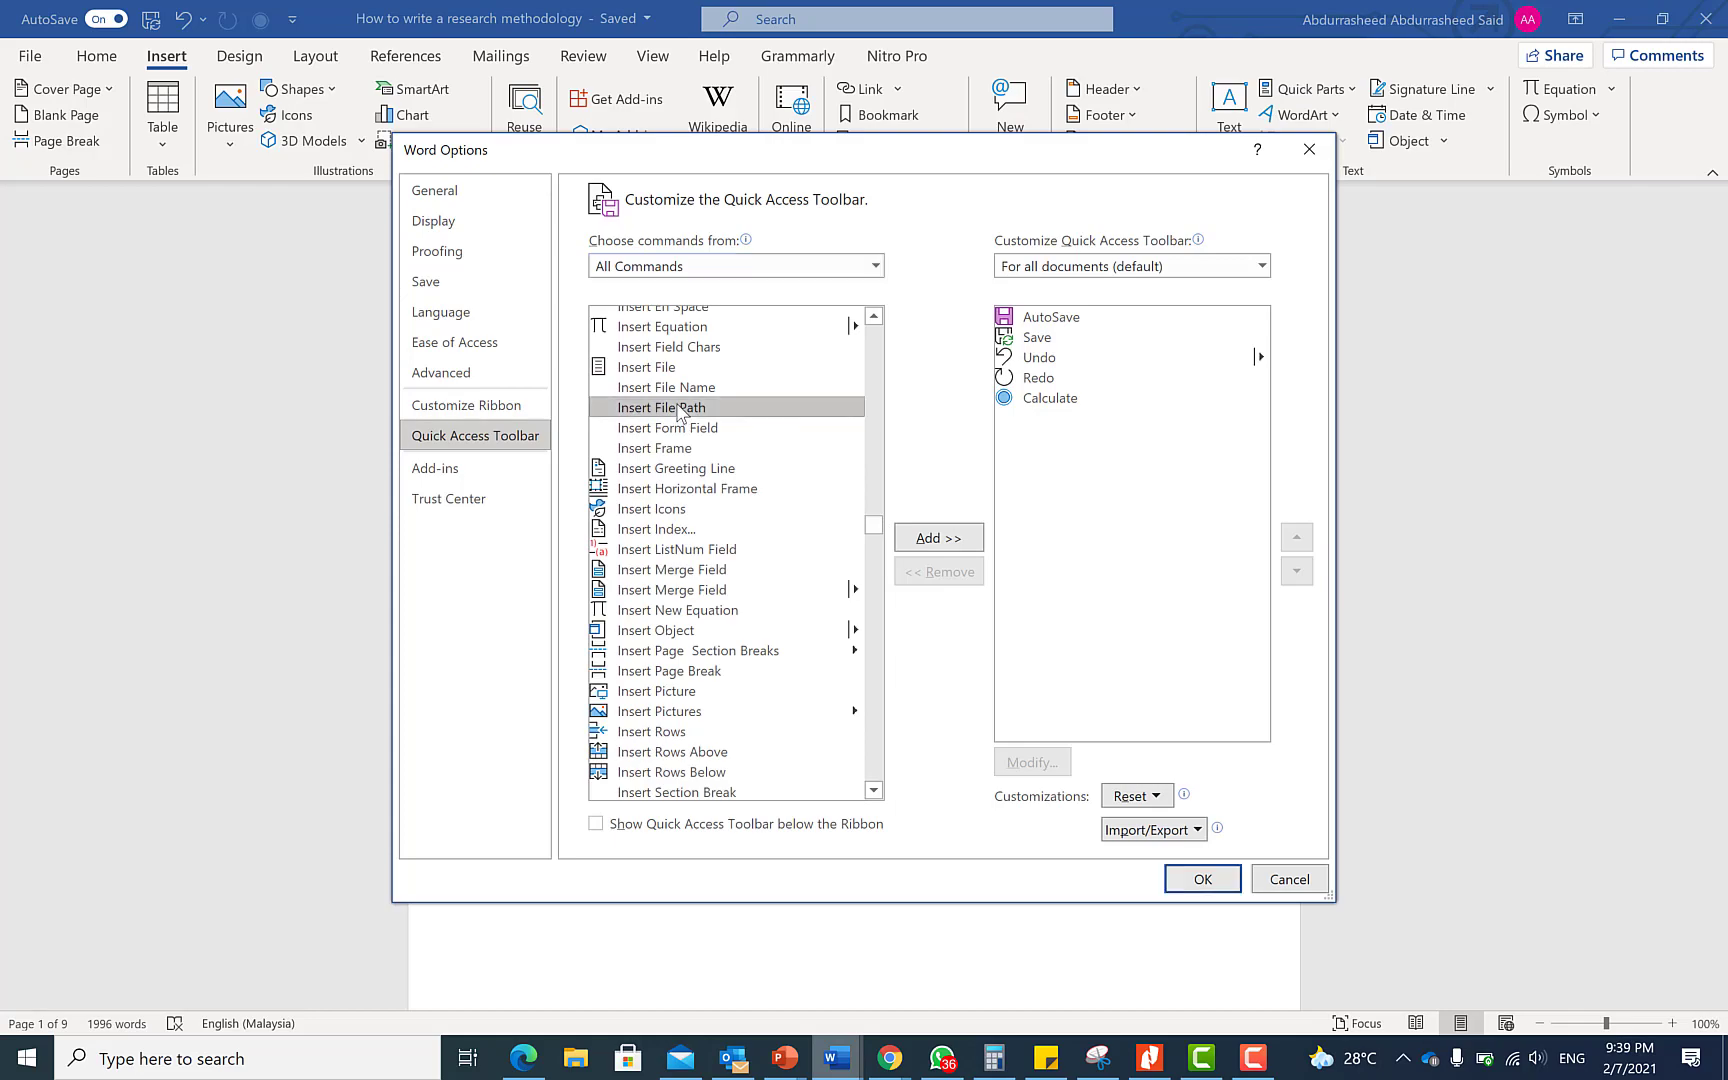
pyautogui.click(912, 541)
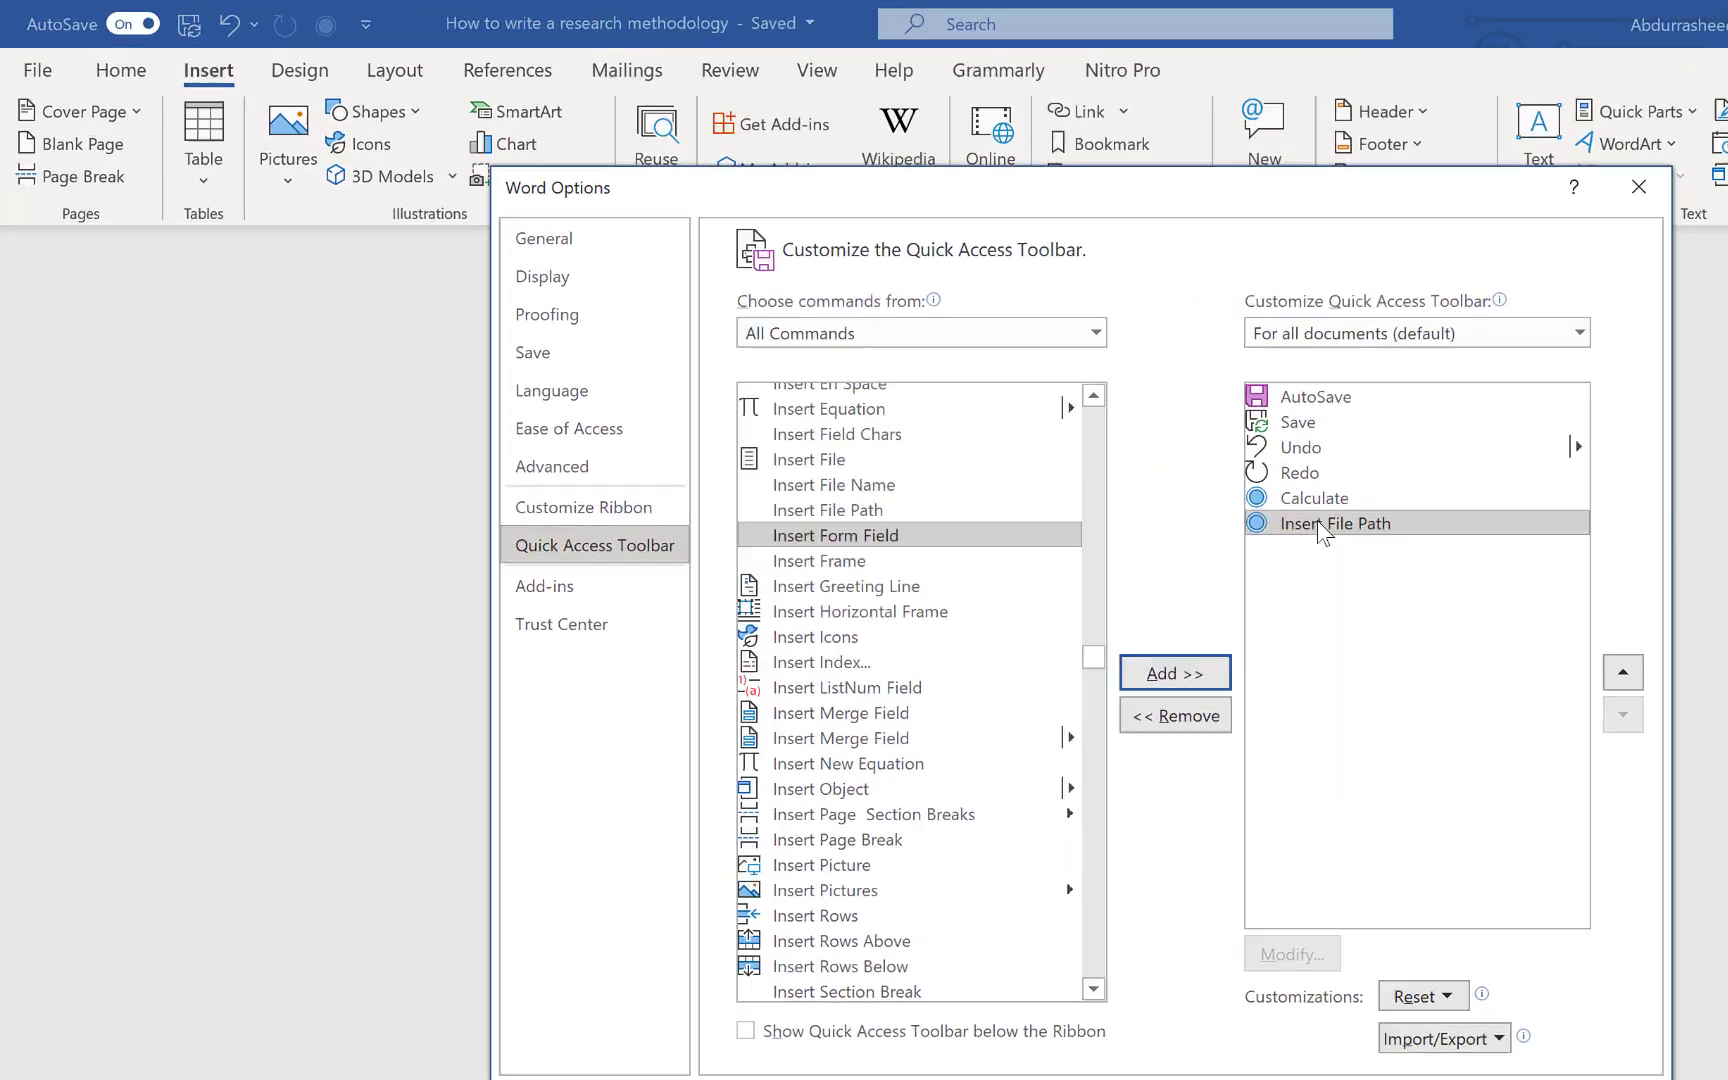
pyautogui.click(1500, 1079)
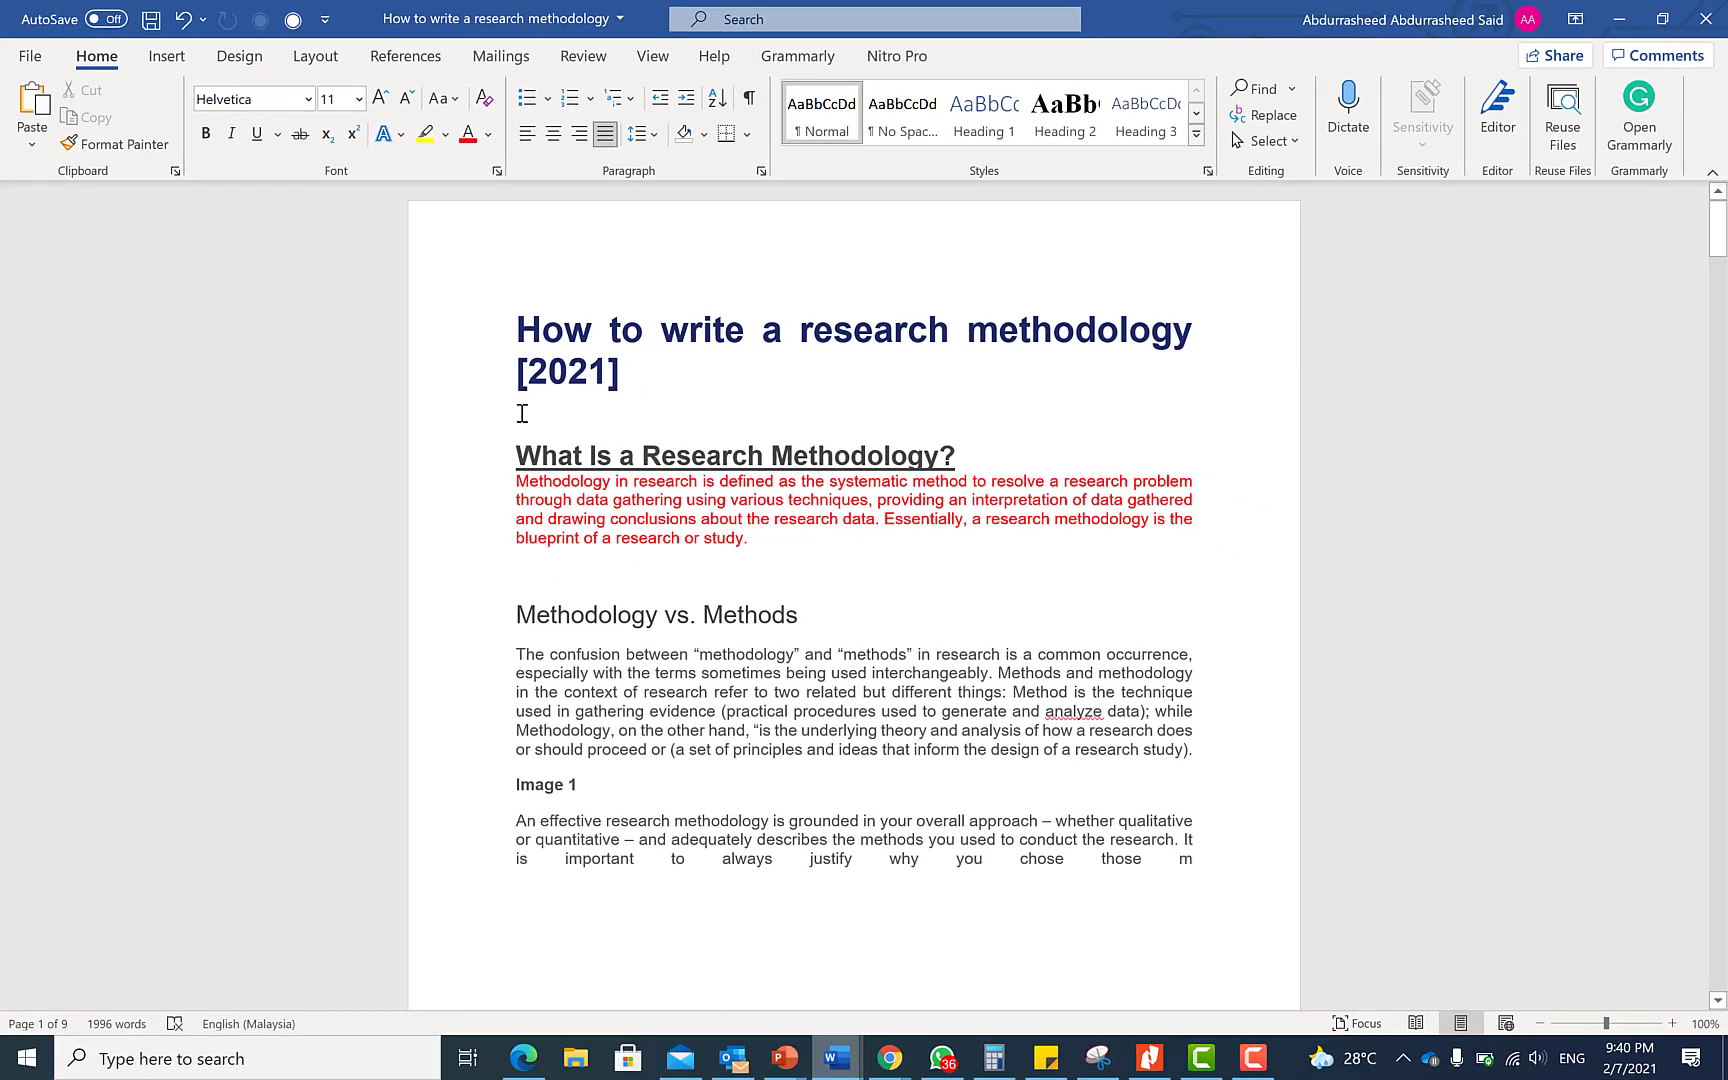
# - Insert the document's file path into the footer of the first page
pyautogui.scroll(-10, 527, 417)
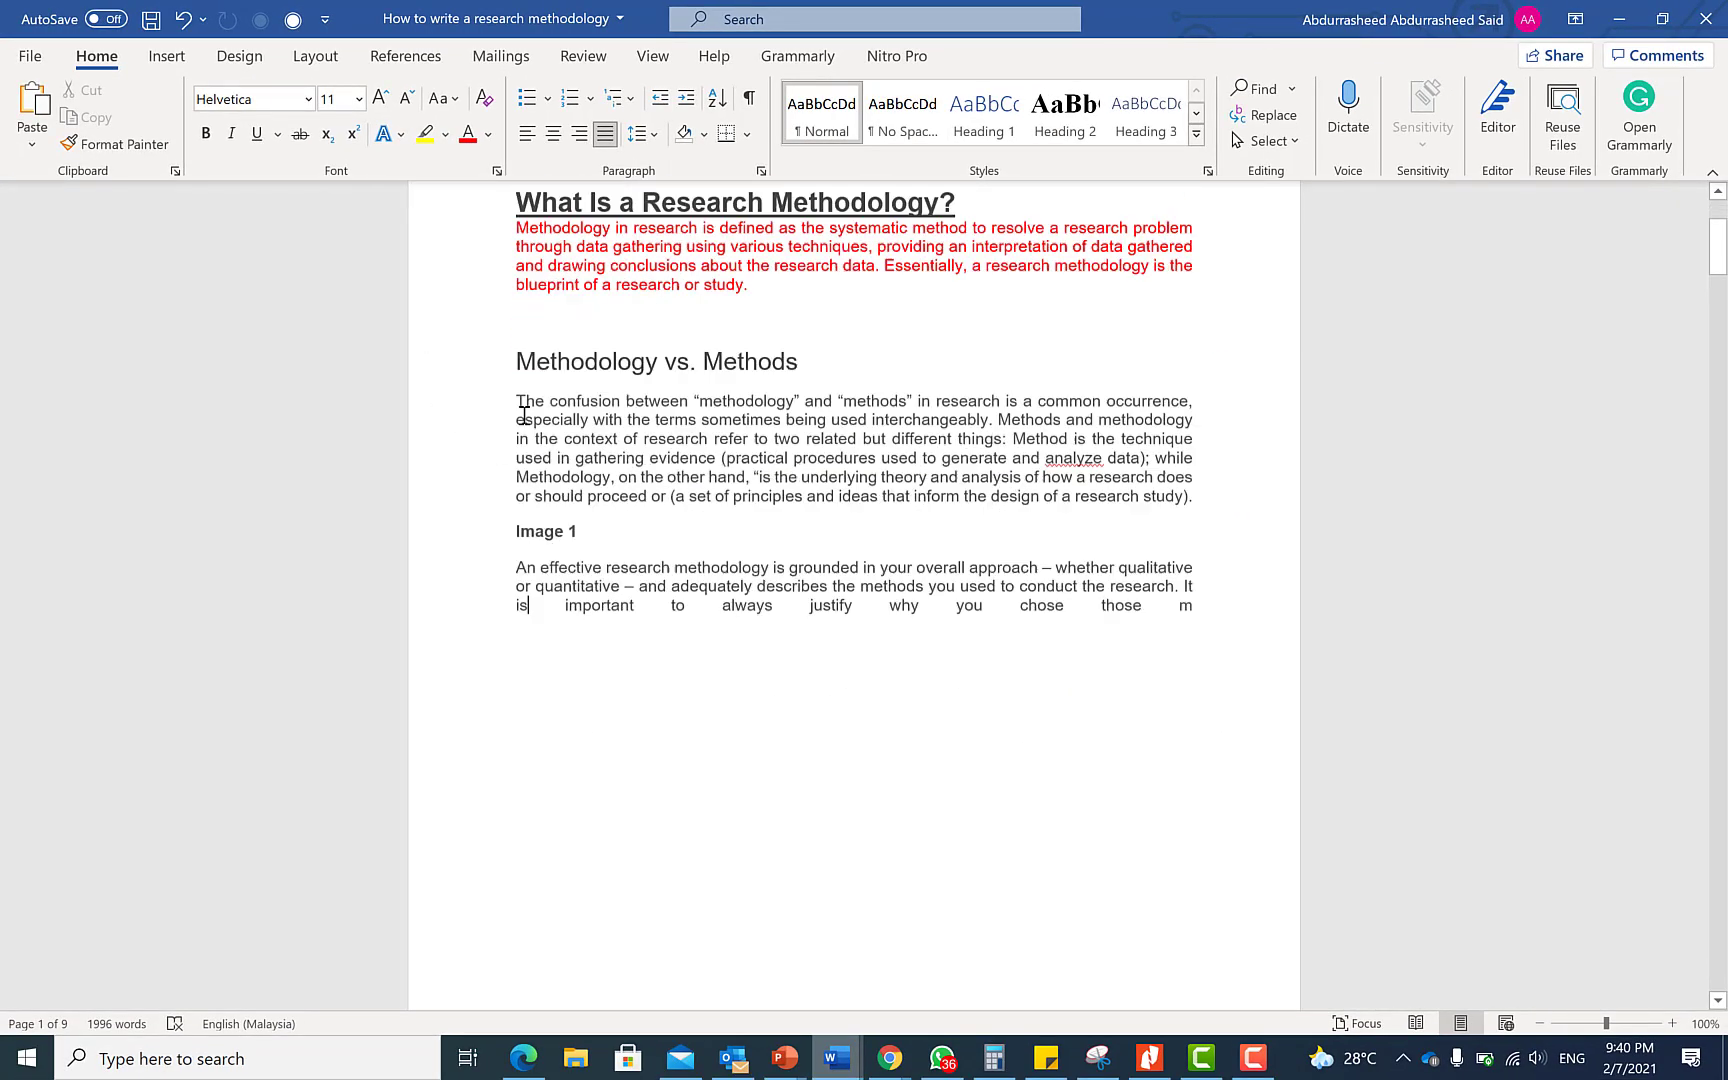
pyautogui.doubleClick(575, 818)
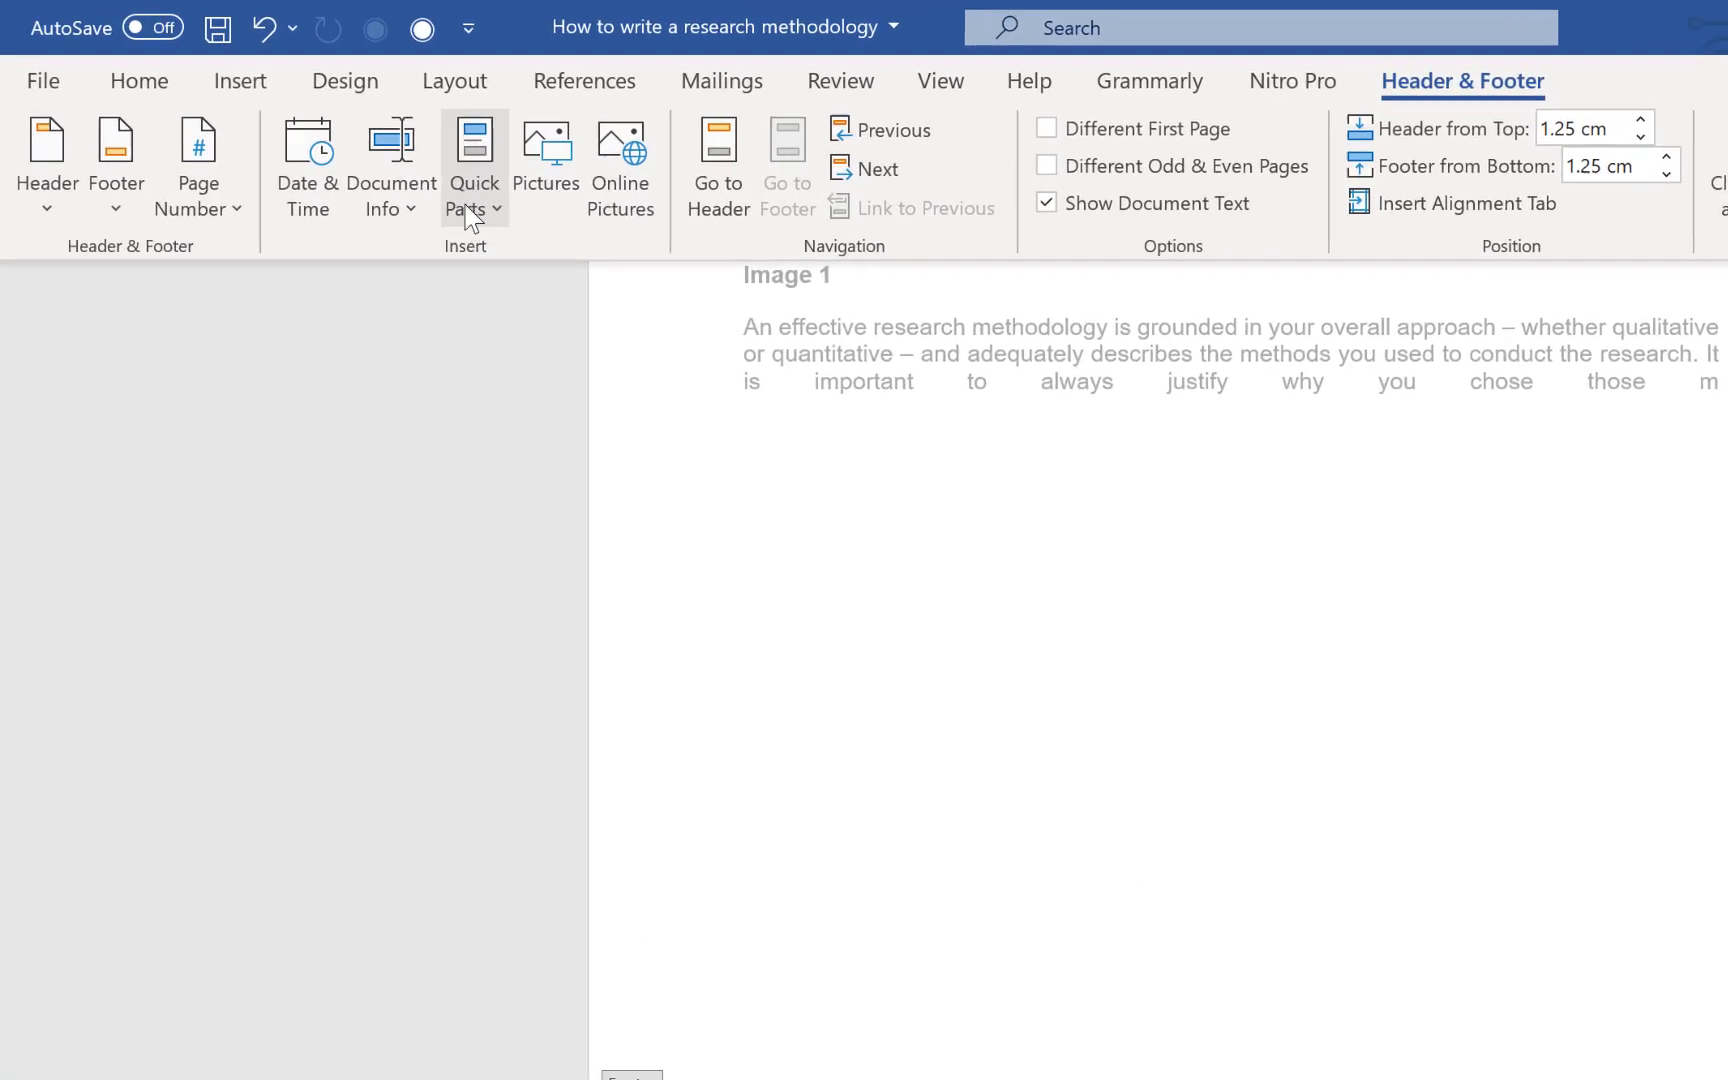
pyautogui.click(425, 33)
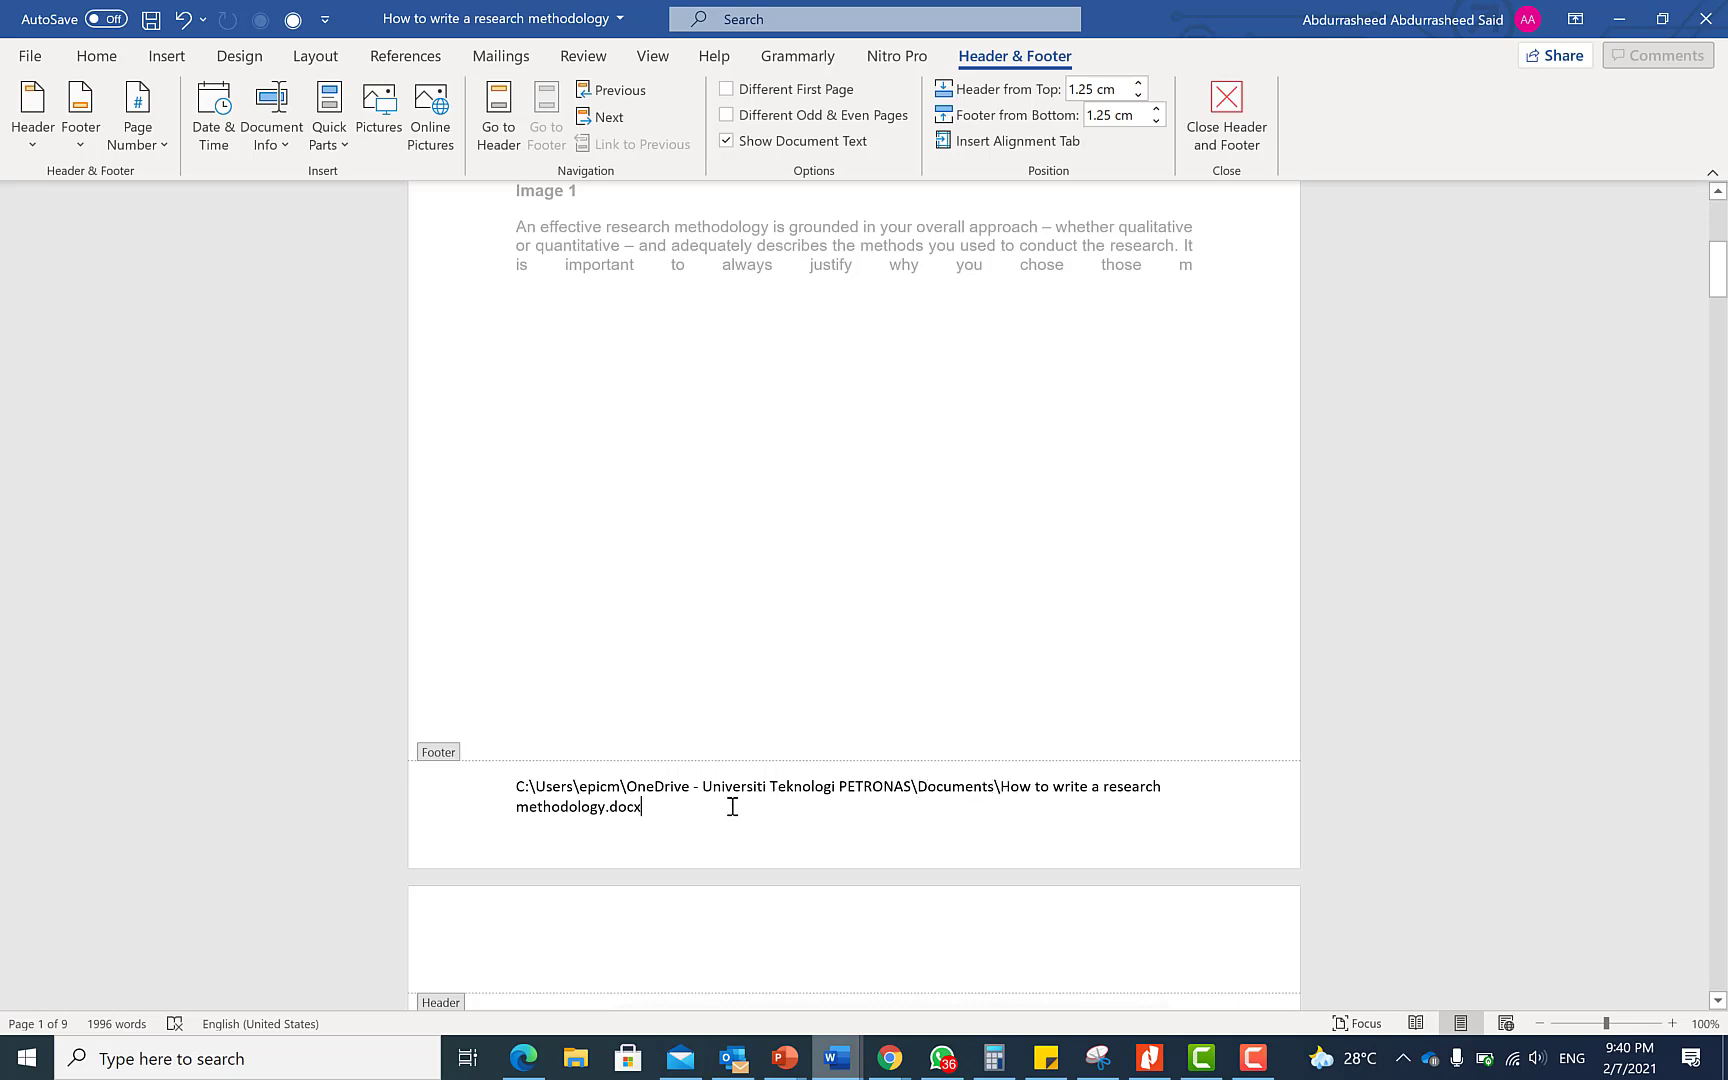
# - Close the footer and publish the document to the Documents folder as a standard-quality PDF, then look over the published file
pyautogui.press('Escape')
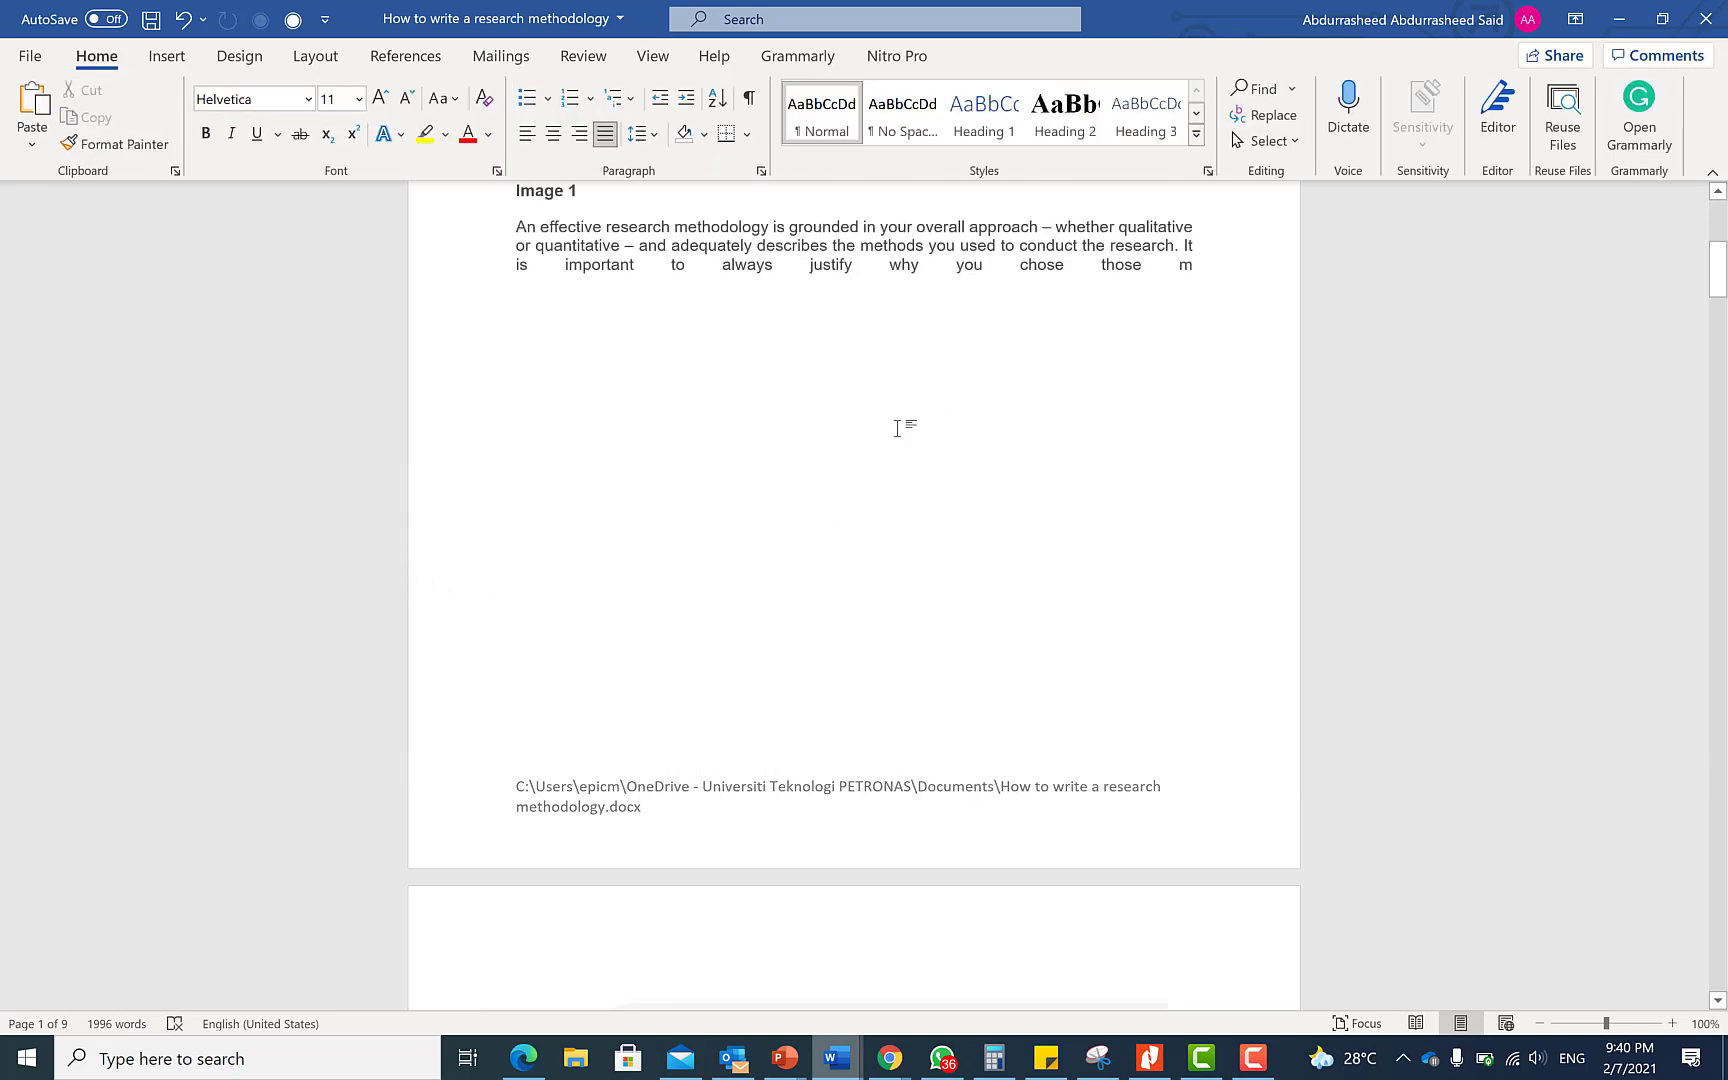
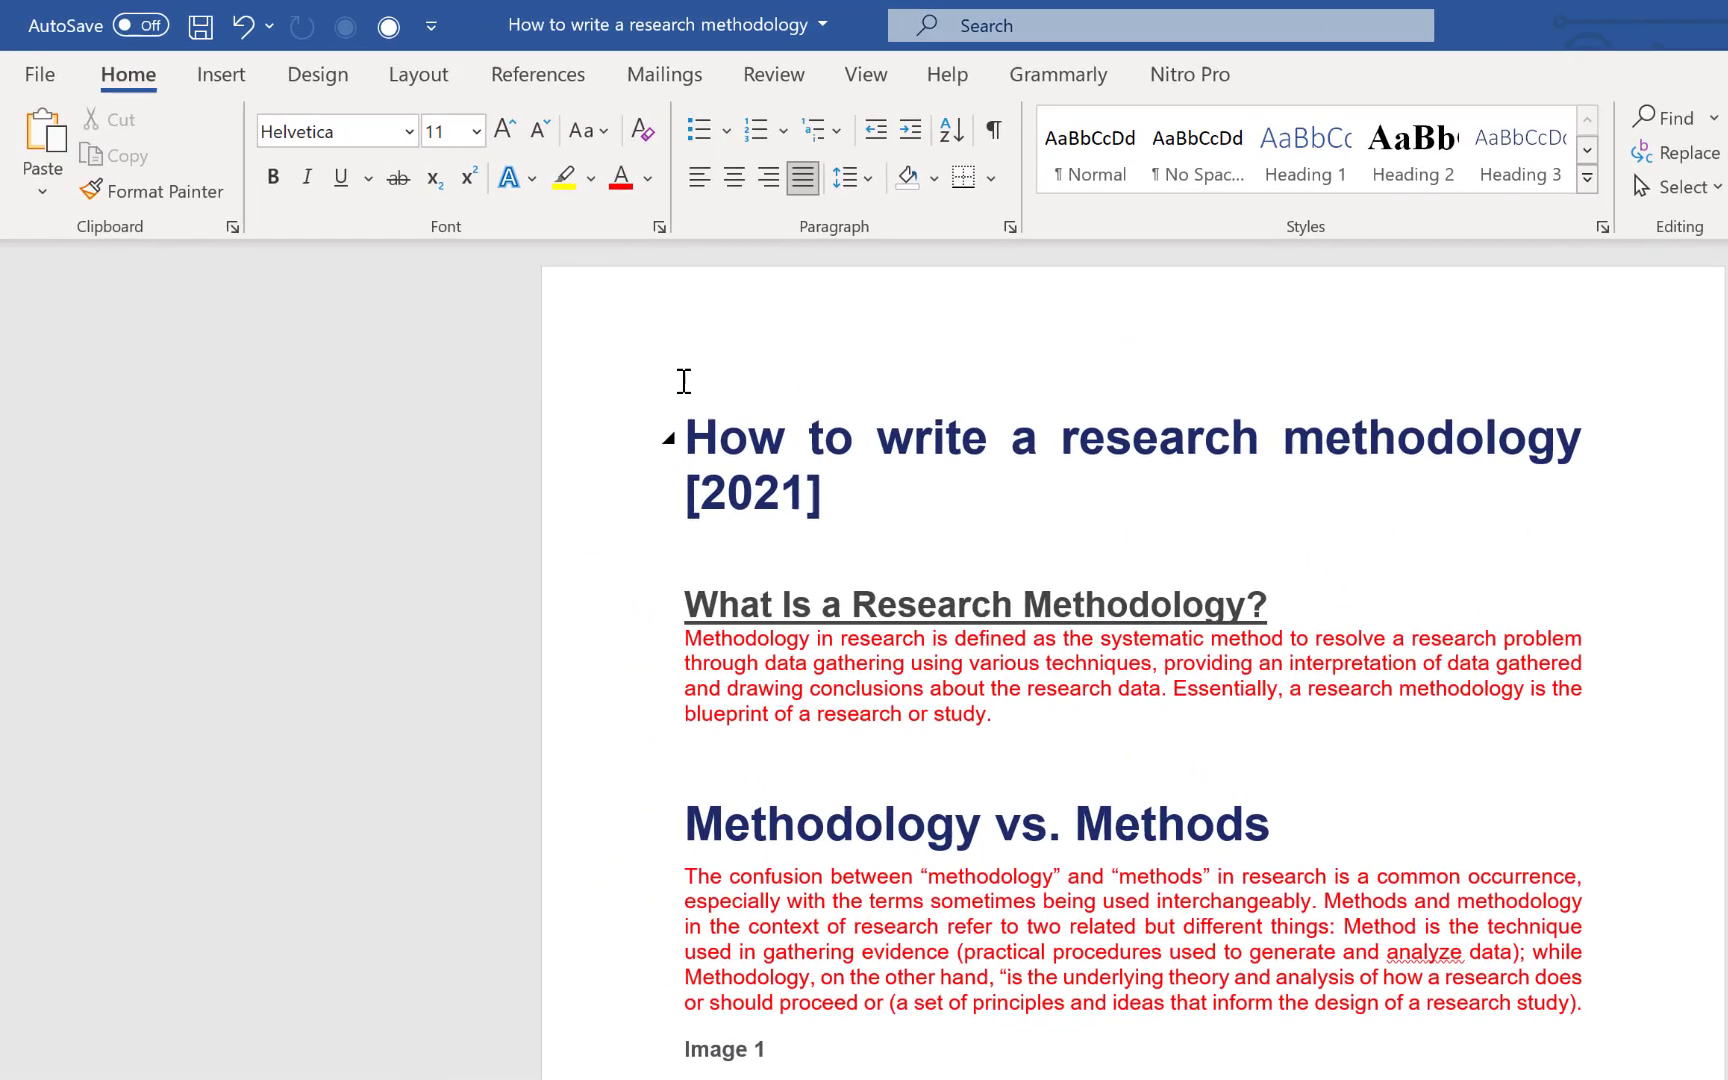
pyautogui.click(42, 80)
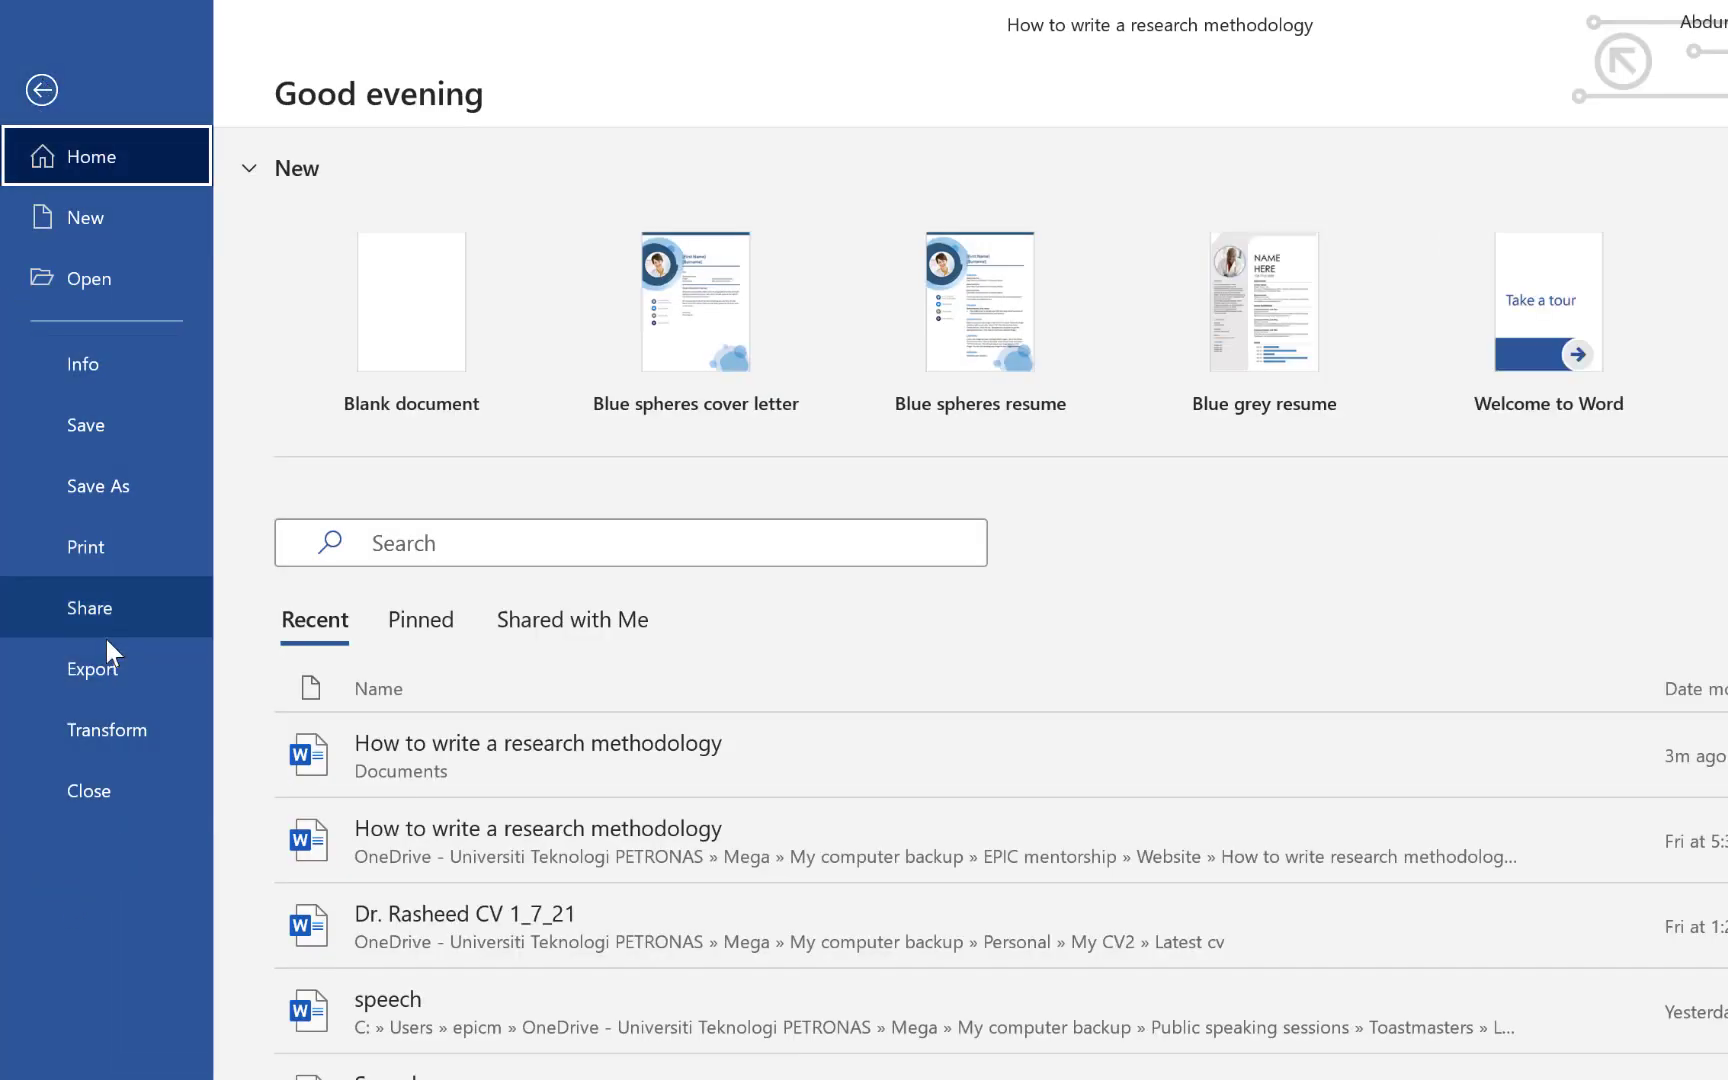
pyautogui.click(96, 664)
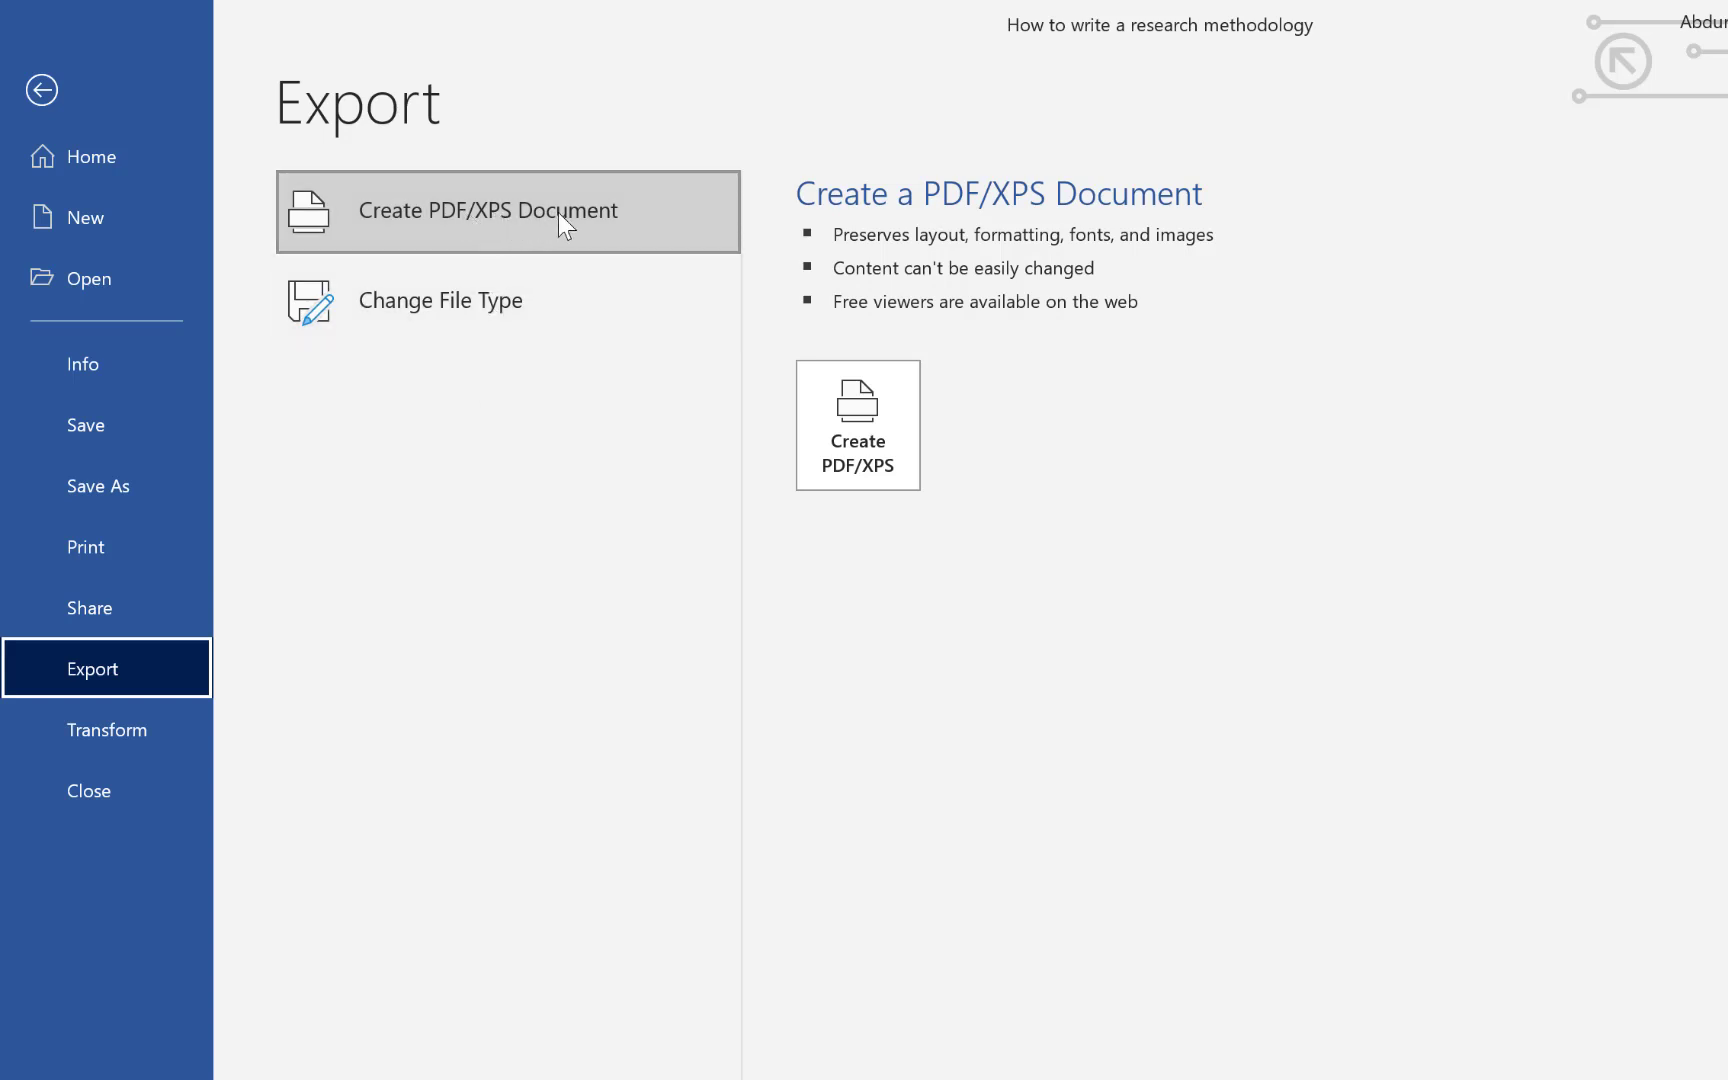
pyautogui.click(878, 392)
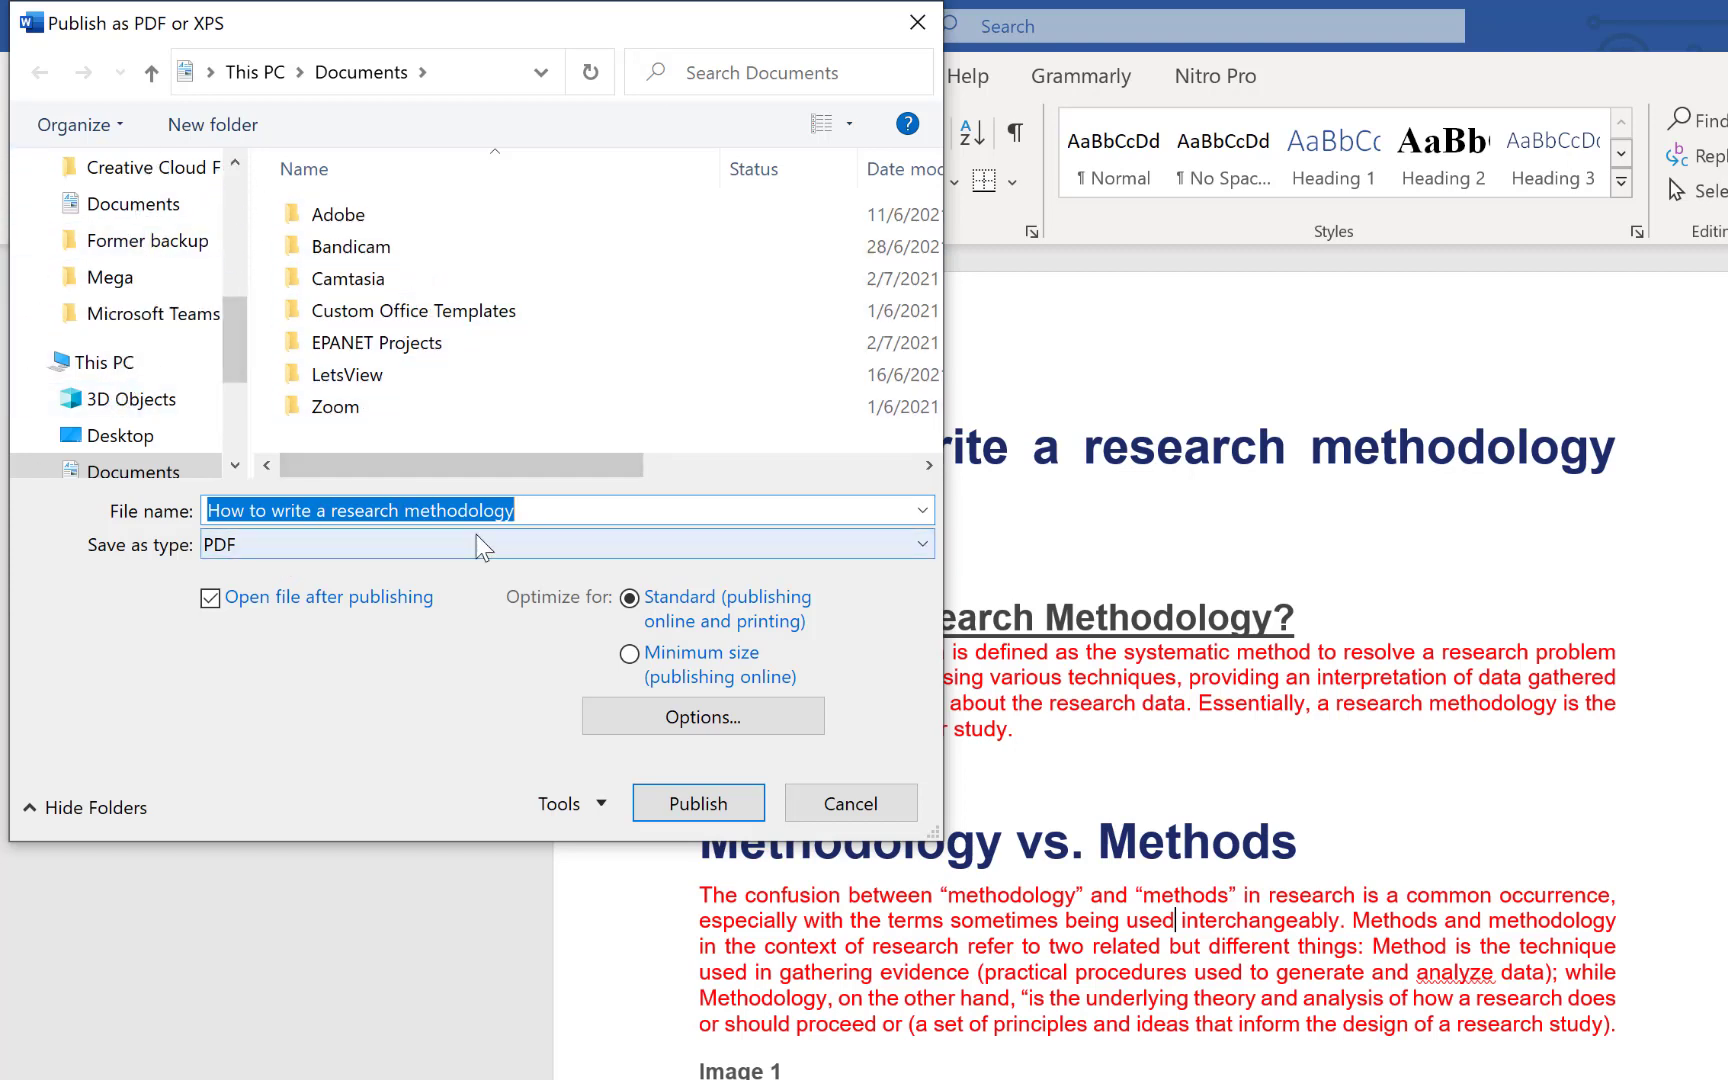
pyautogui.click(710, 811)
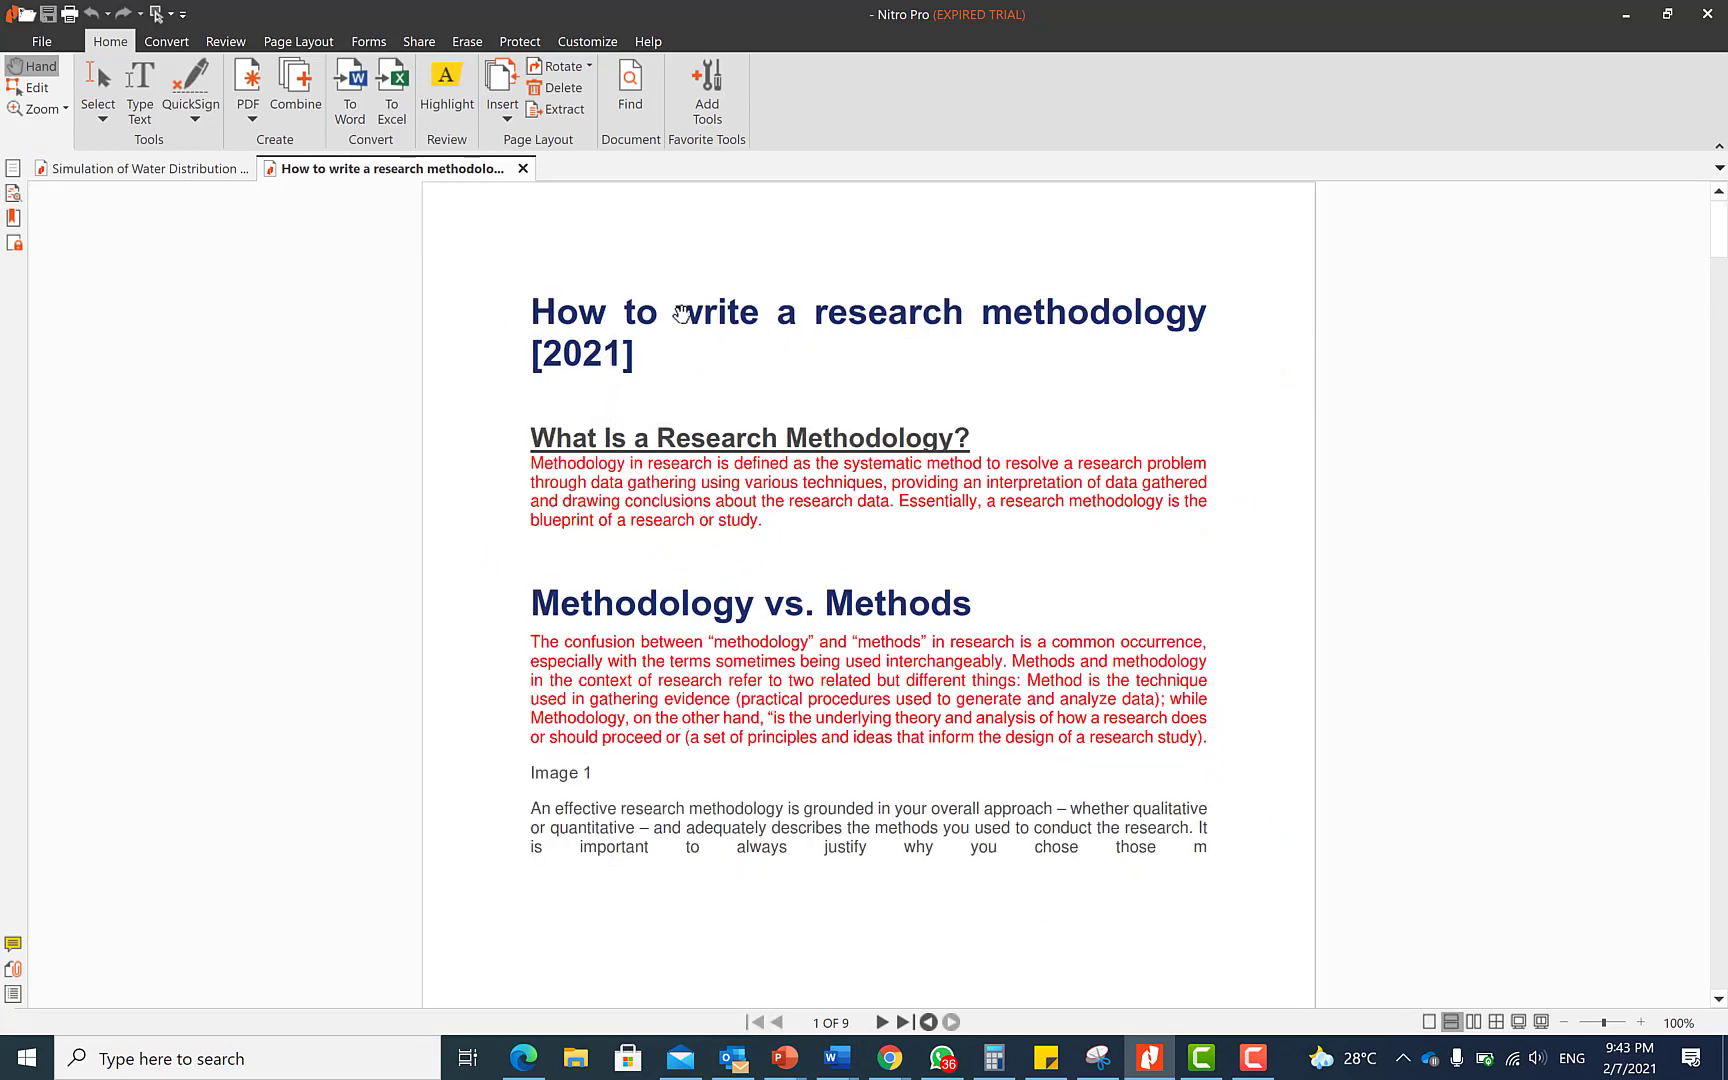
pyautogui.scroll(-3, 830, 650)
pyautogui.scroll(3, 790, 648)
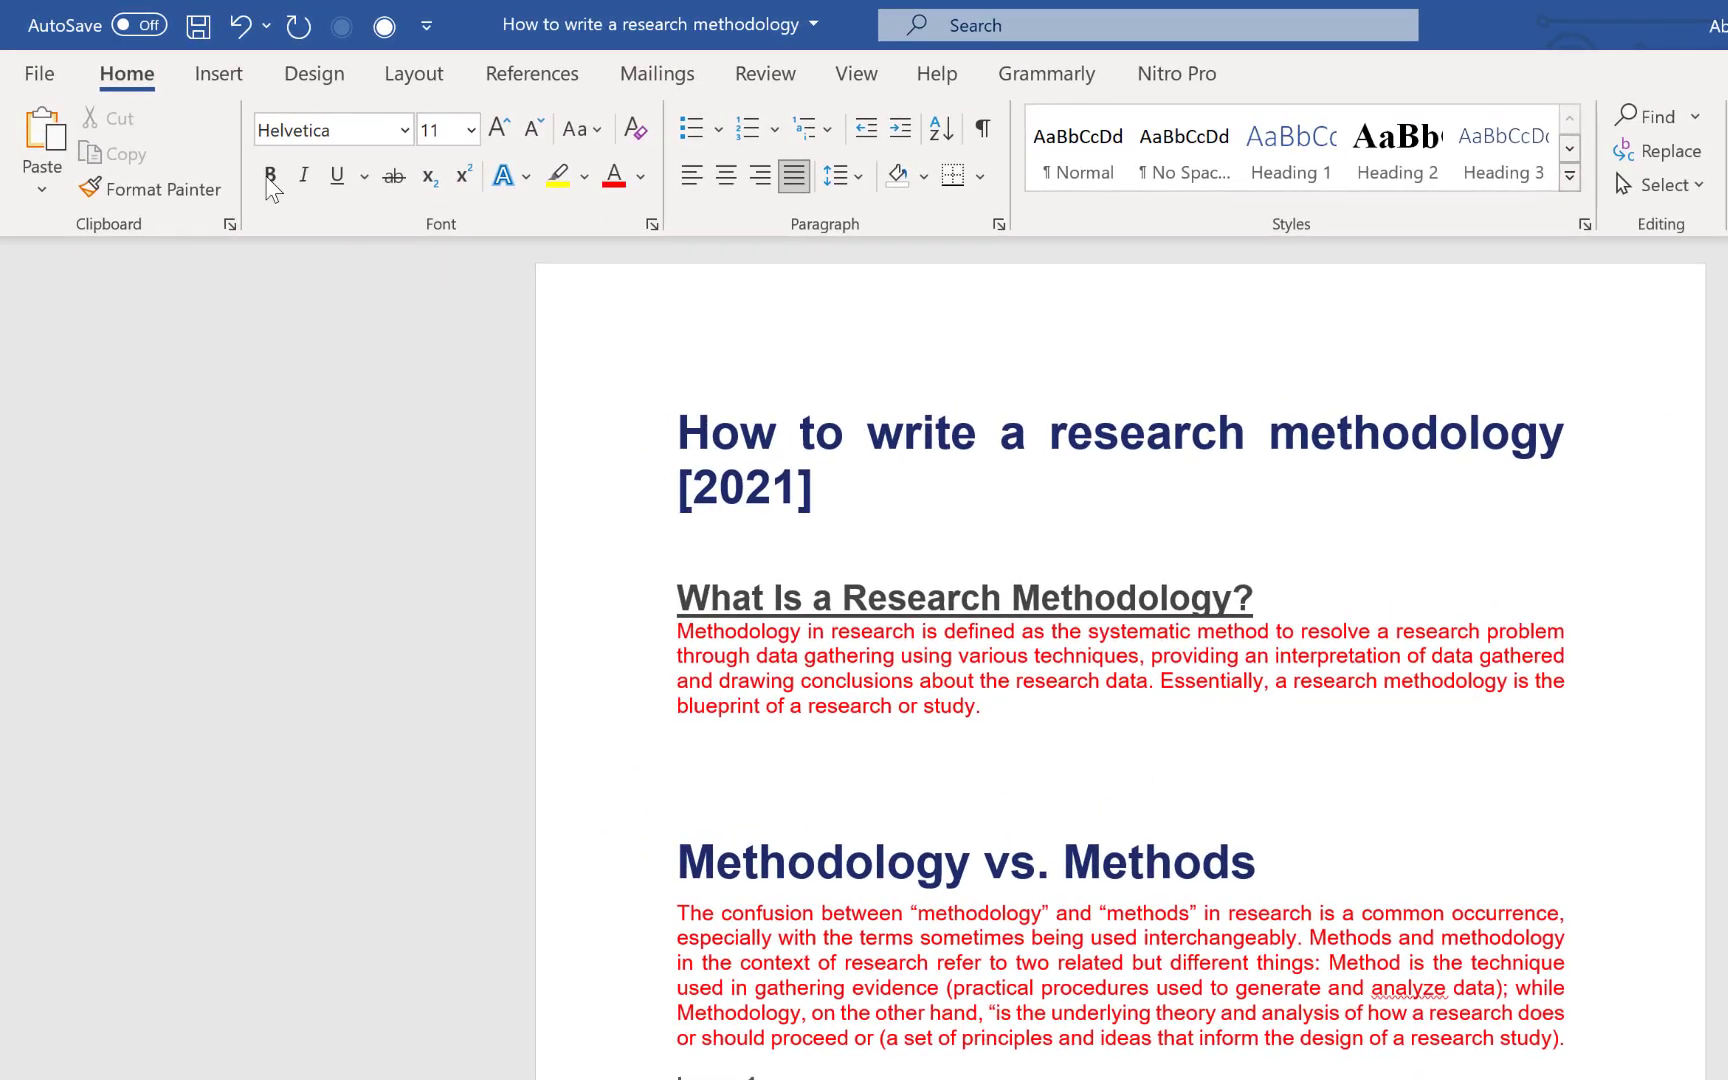
# - Search Word's stock images for "red", look through the pictures and clear the search
pyautogui.click(219, 84)
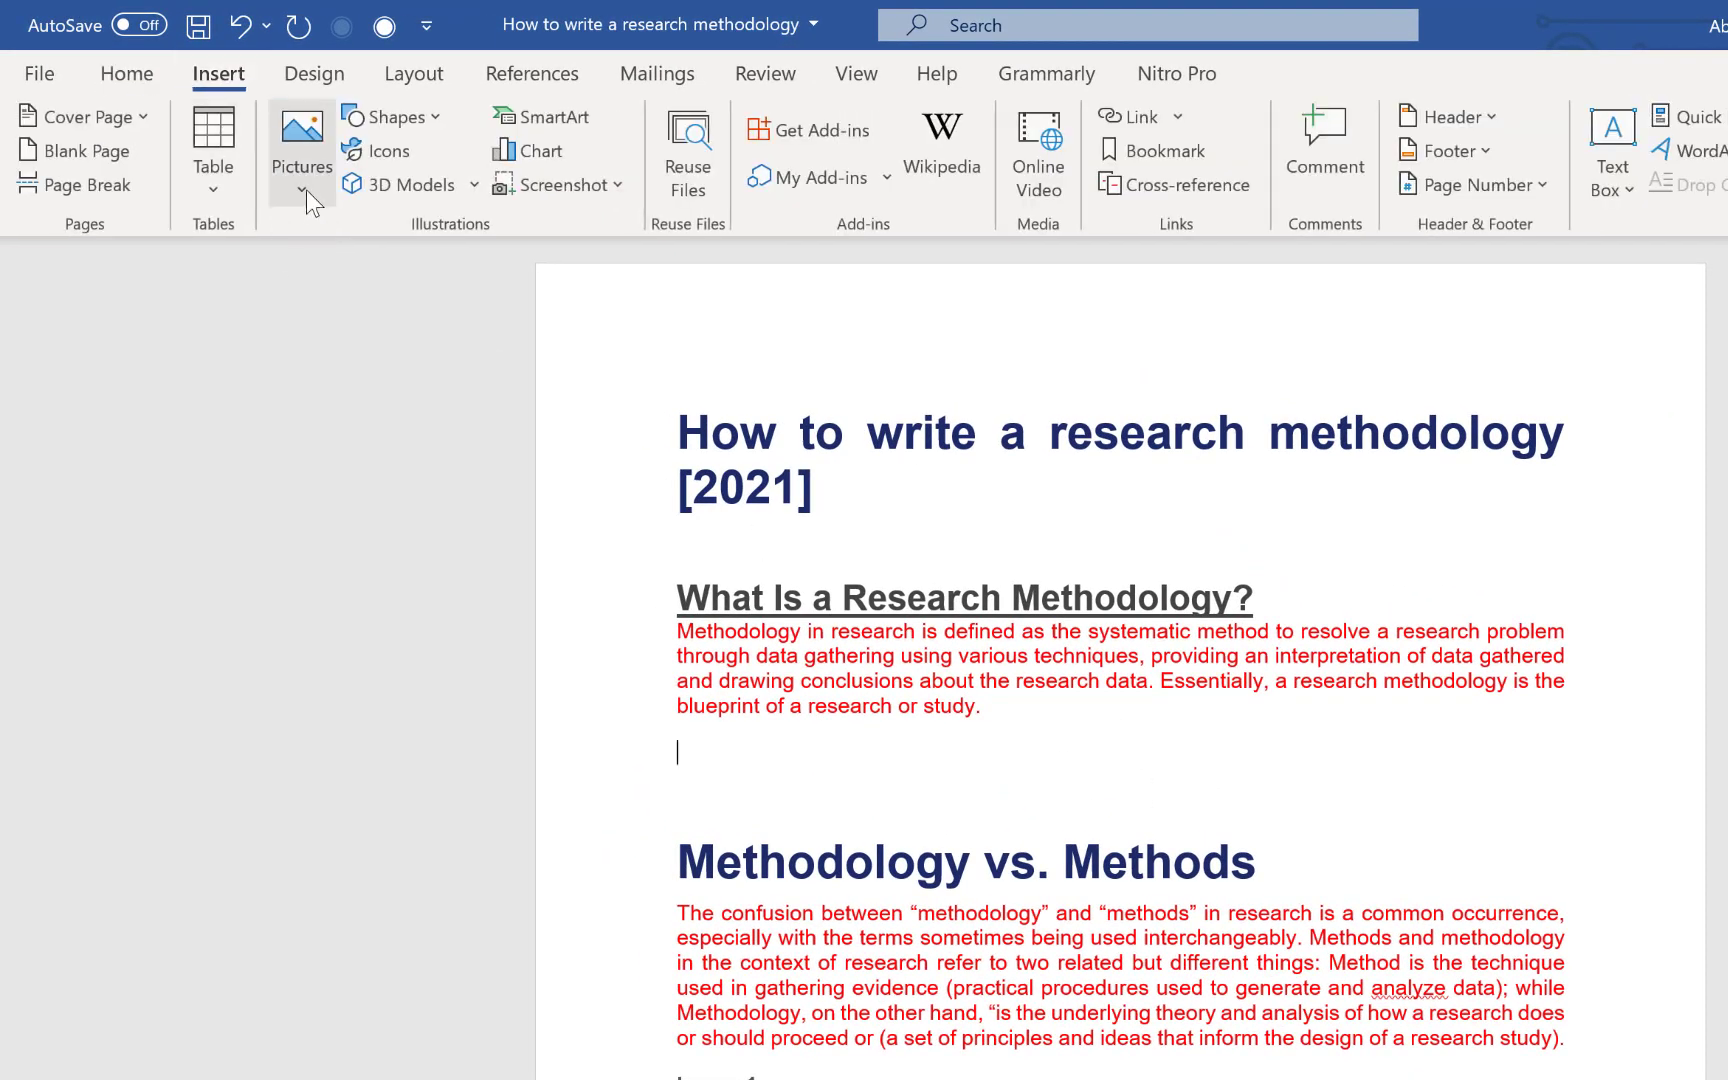
pyautogui.click(306, 190)
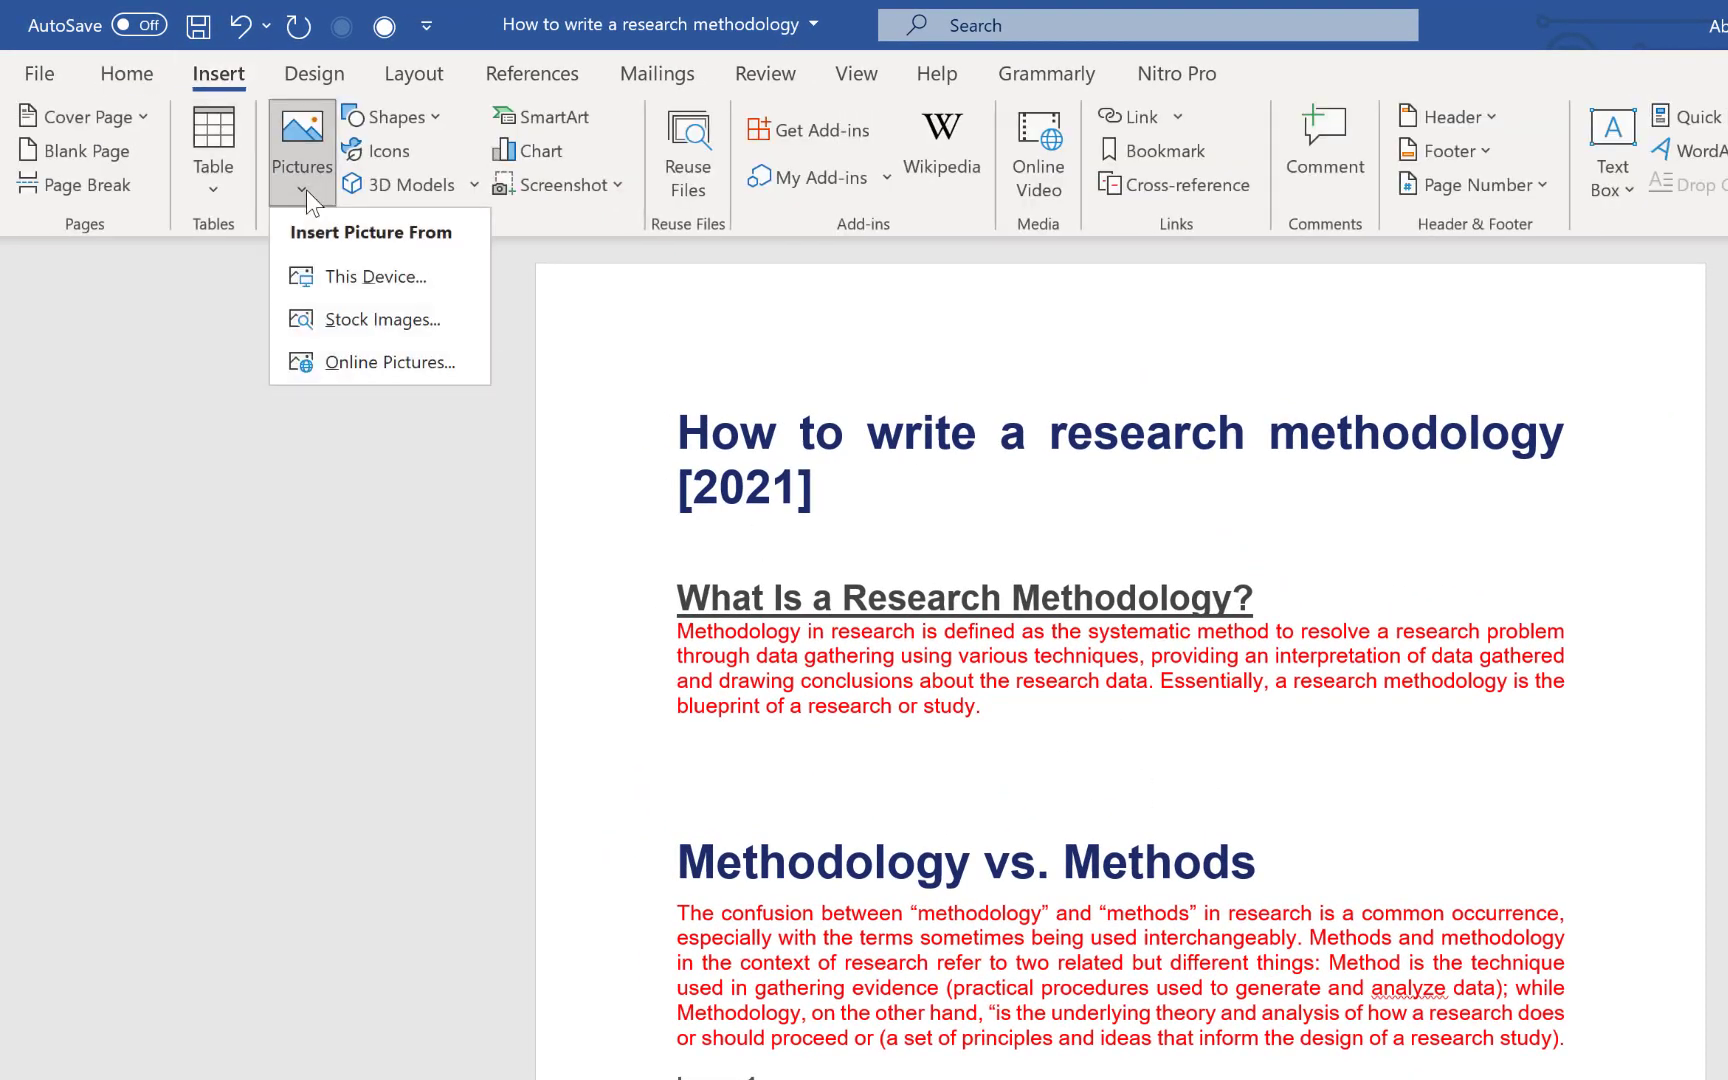
pyautogui.click(332, 325)
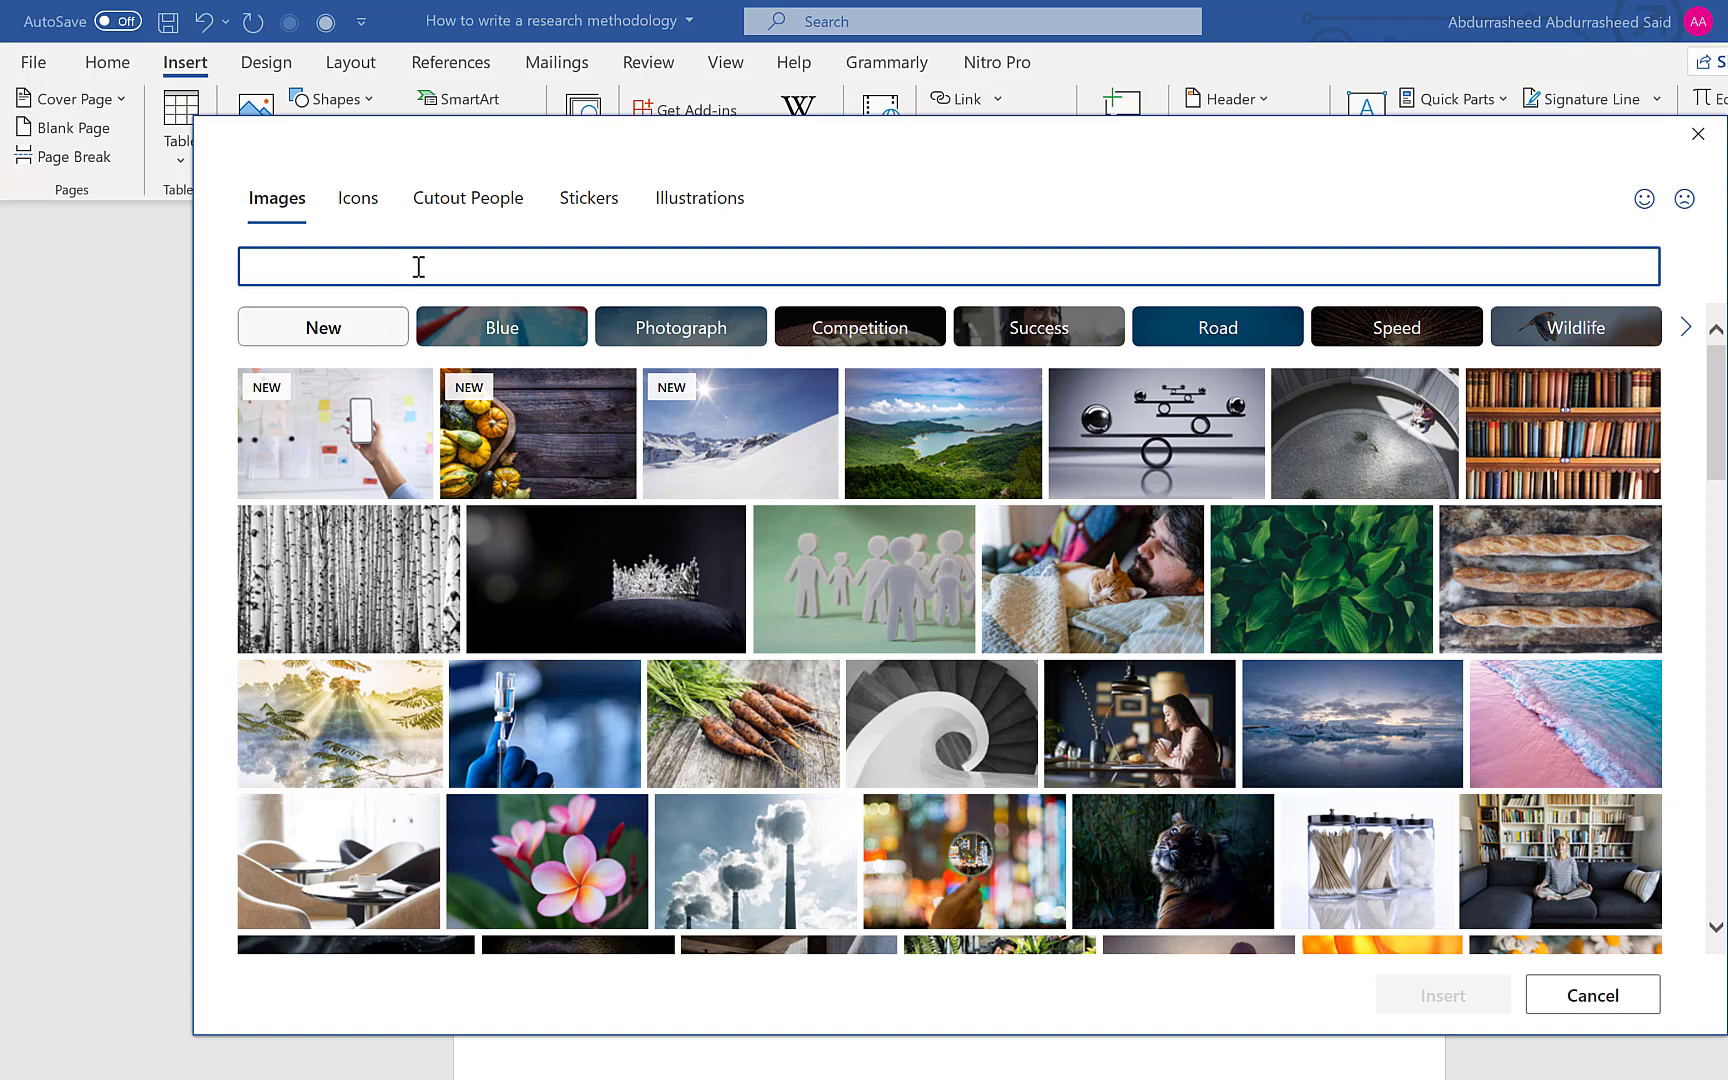
pyautogui.write('red')
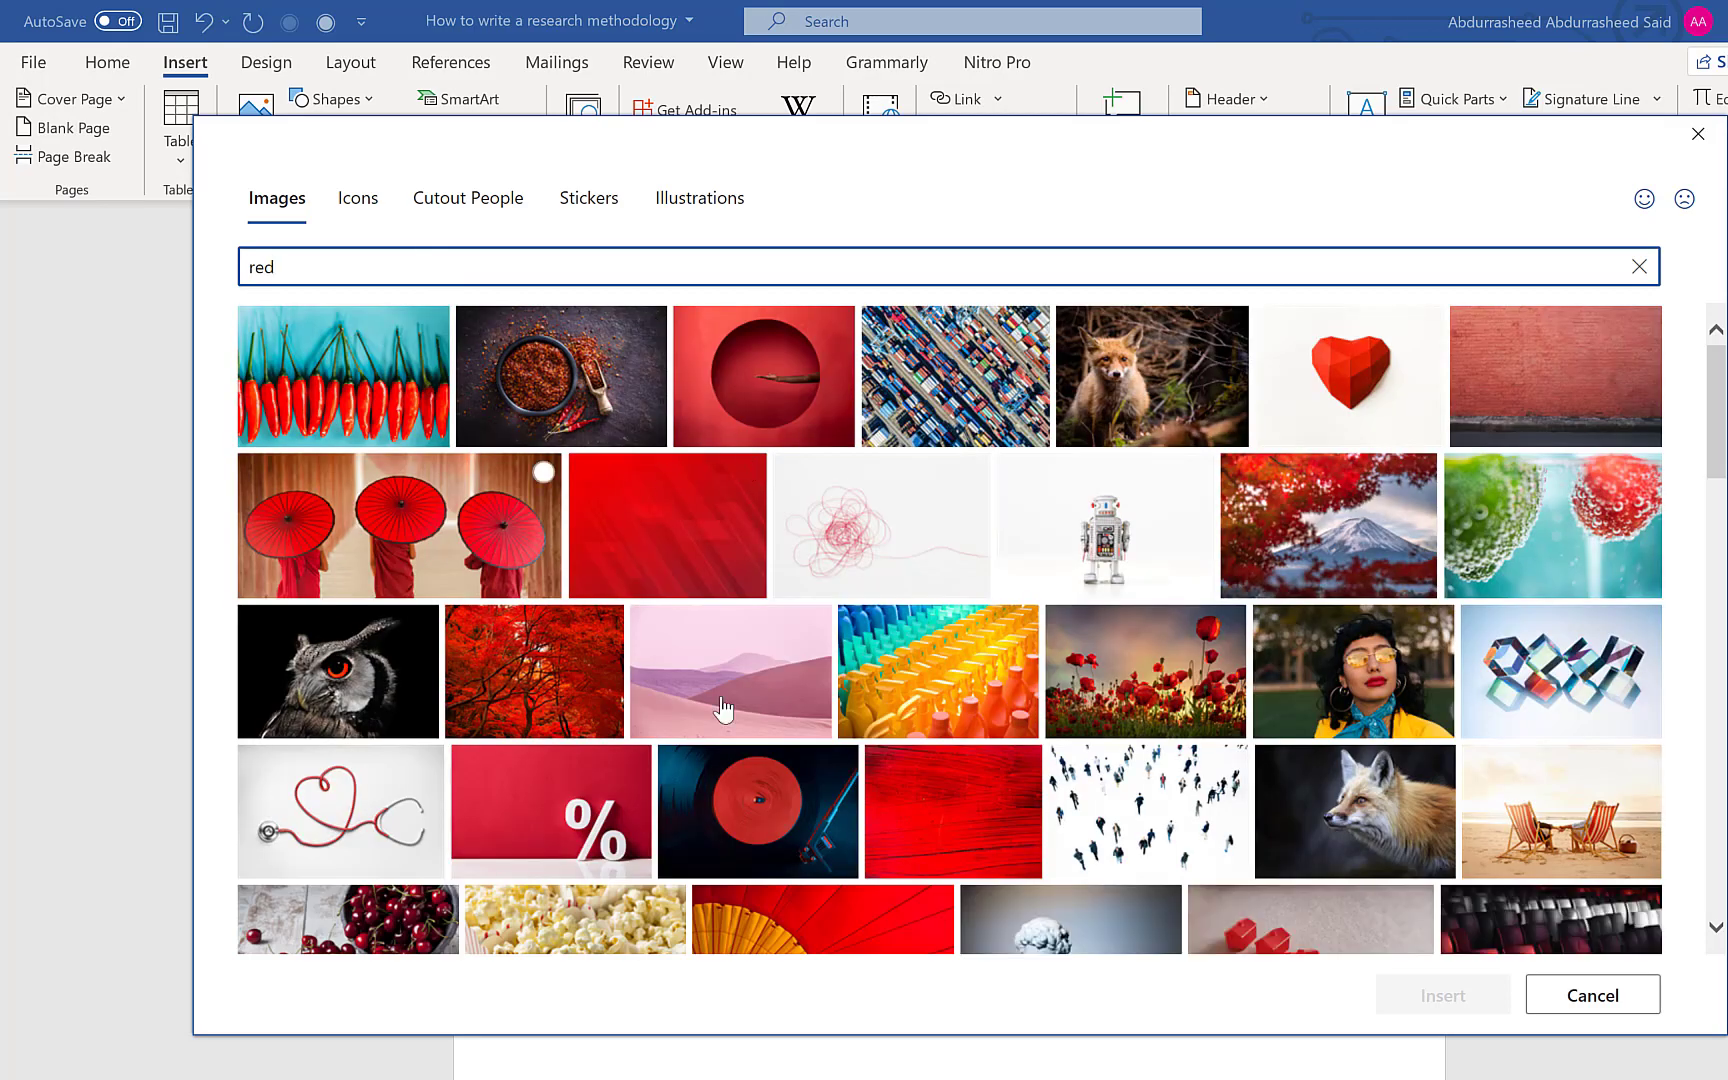
pyautogui.scroll(-5, 1261, 570)
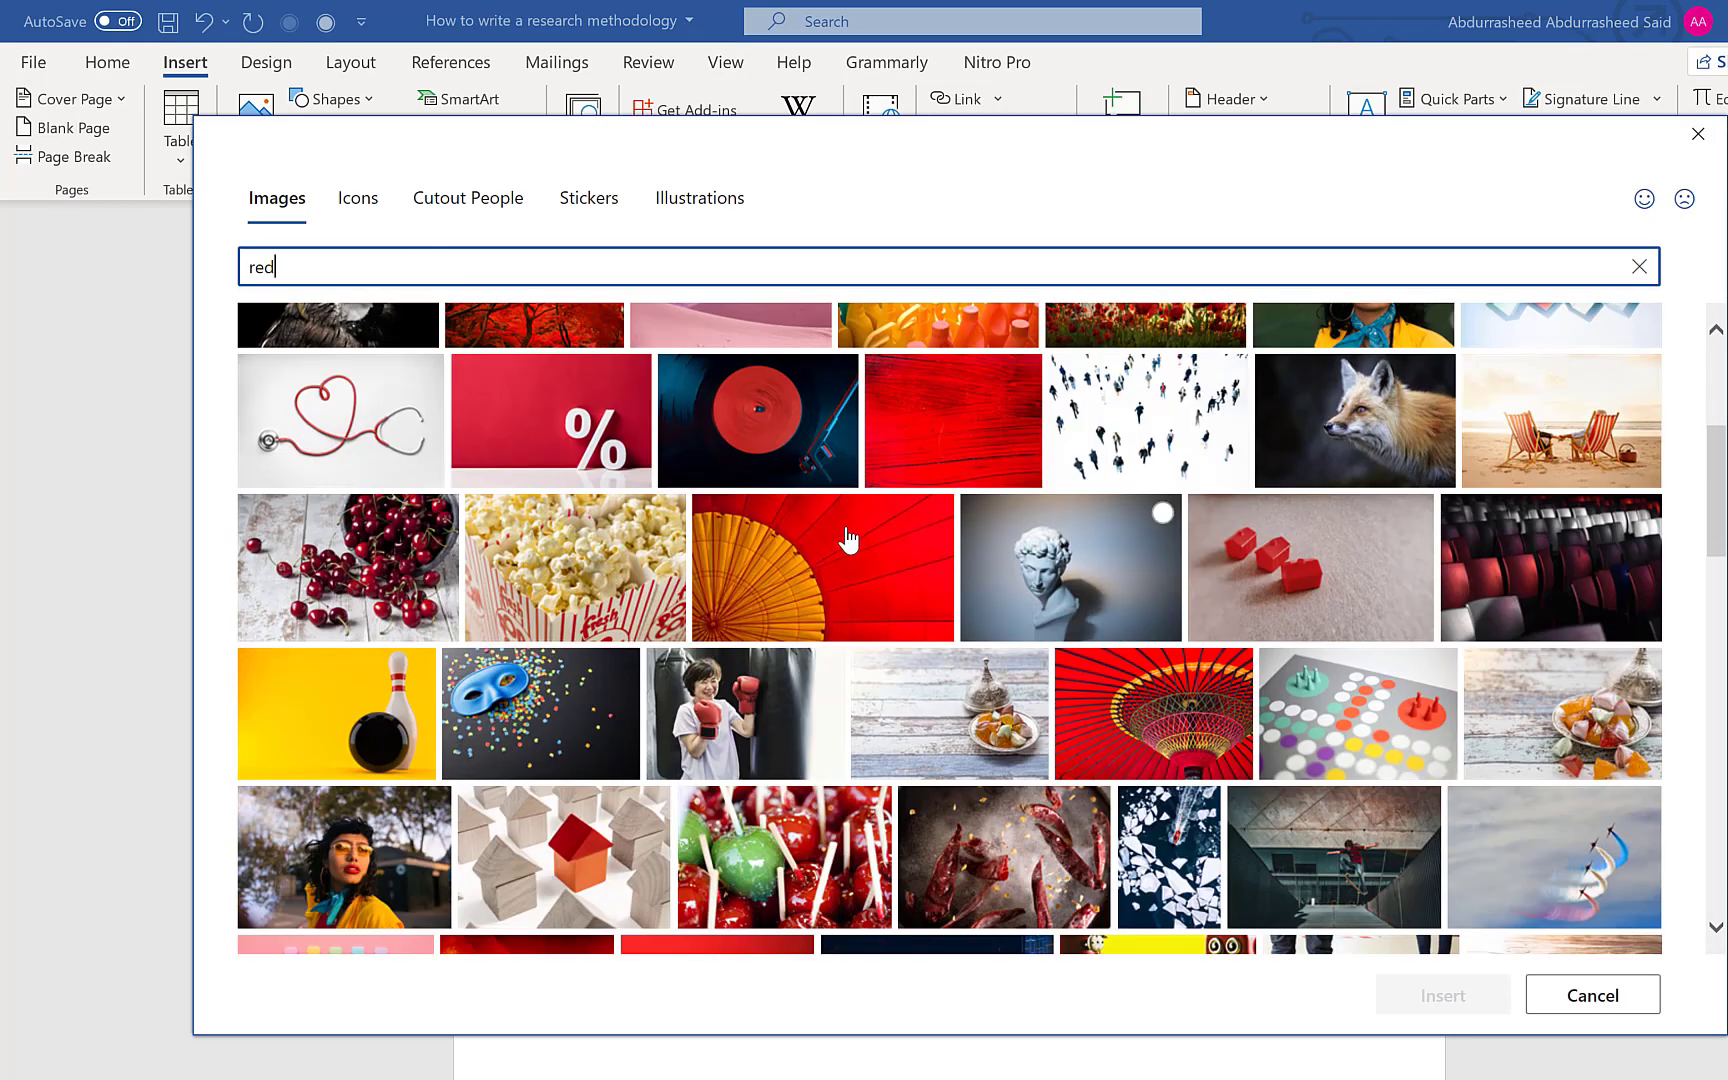
pyautogui.scroll(5, 848, 540)
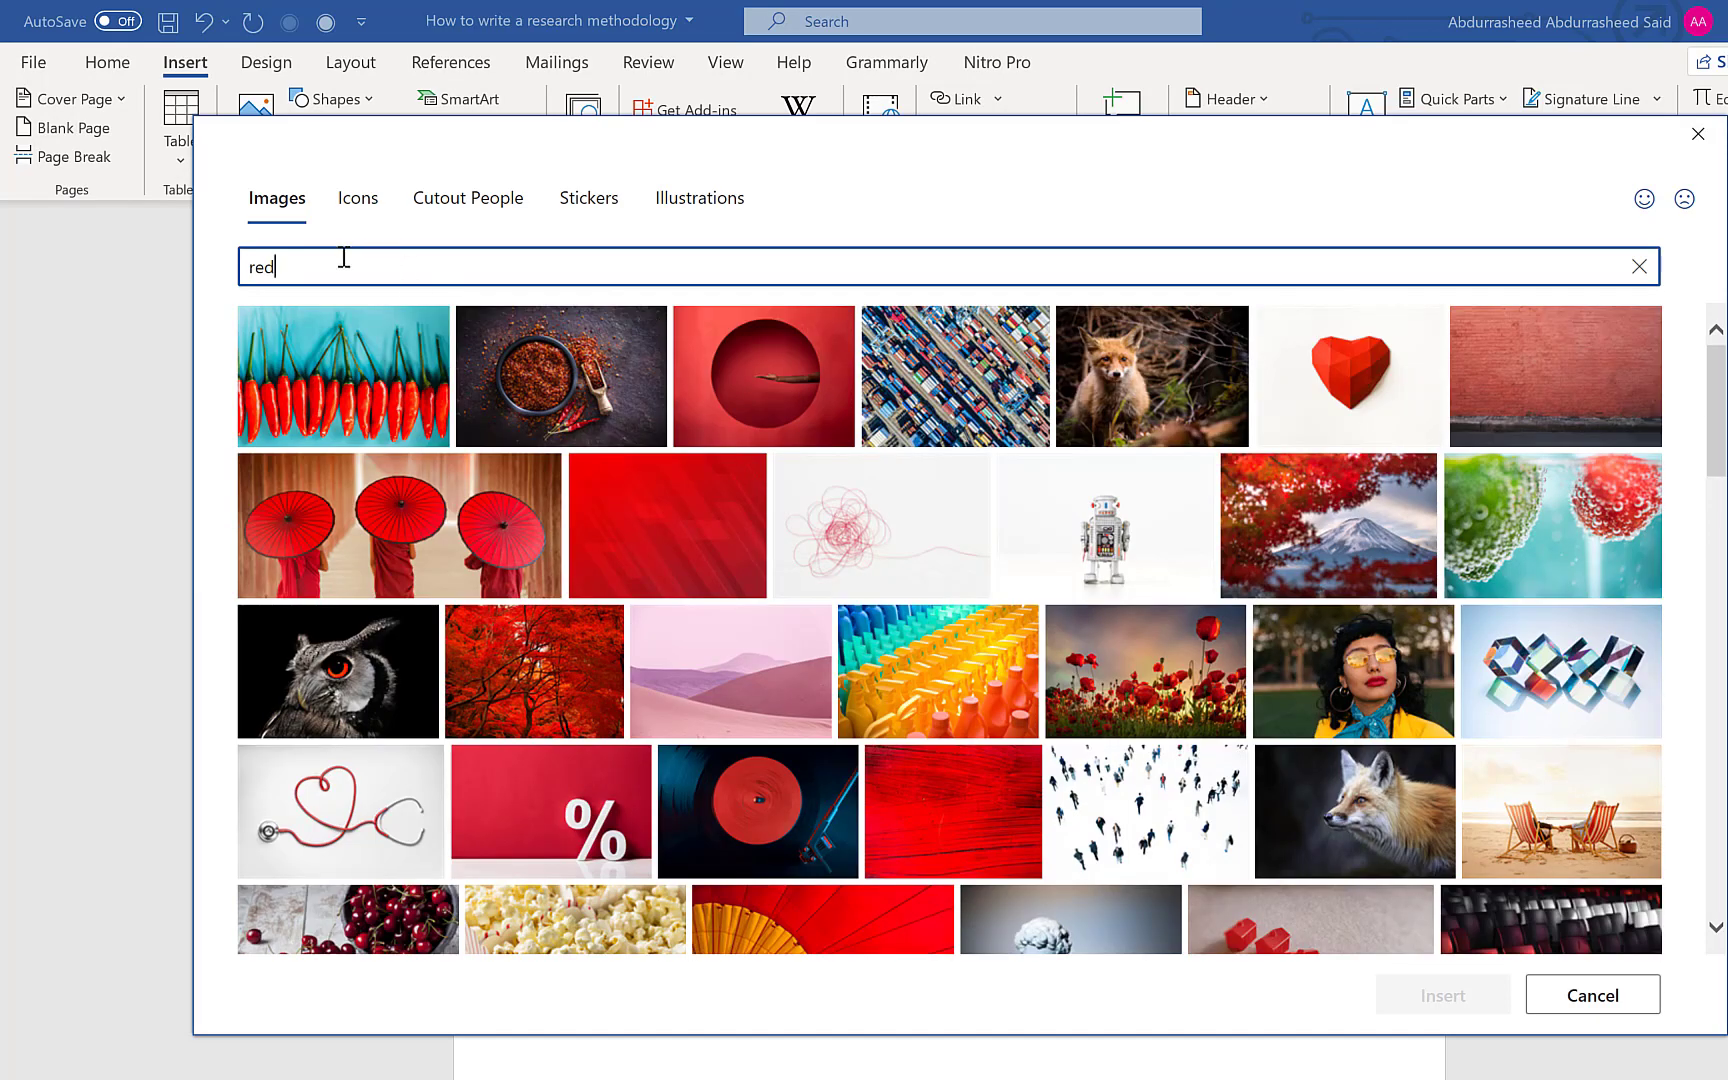
pyautogui.press('BackSpace')
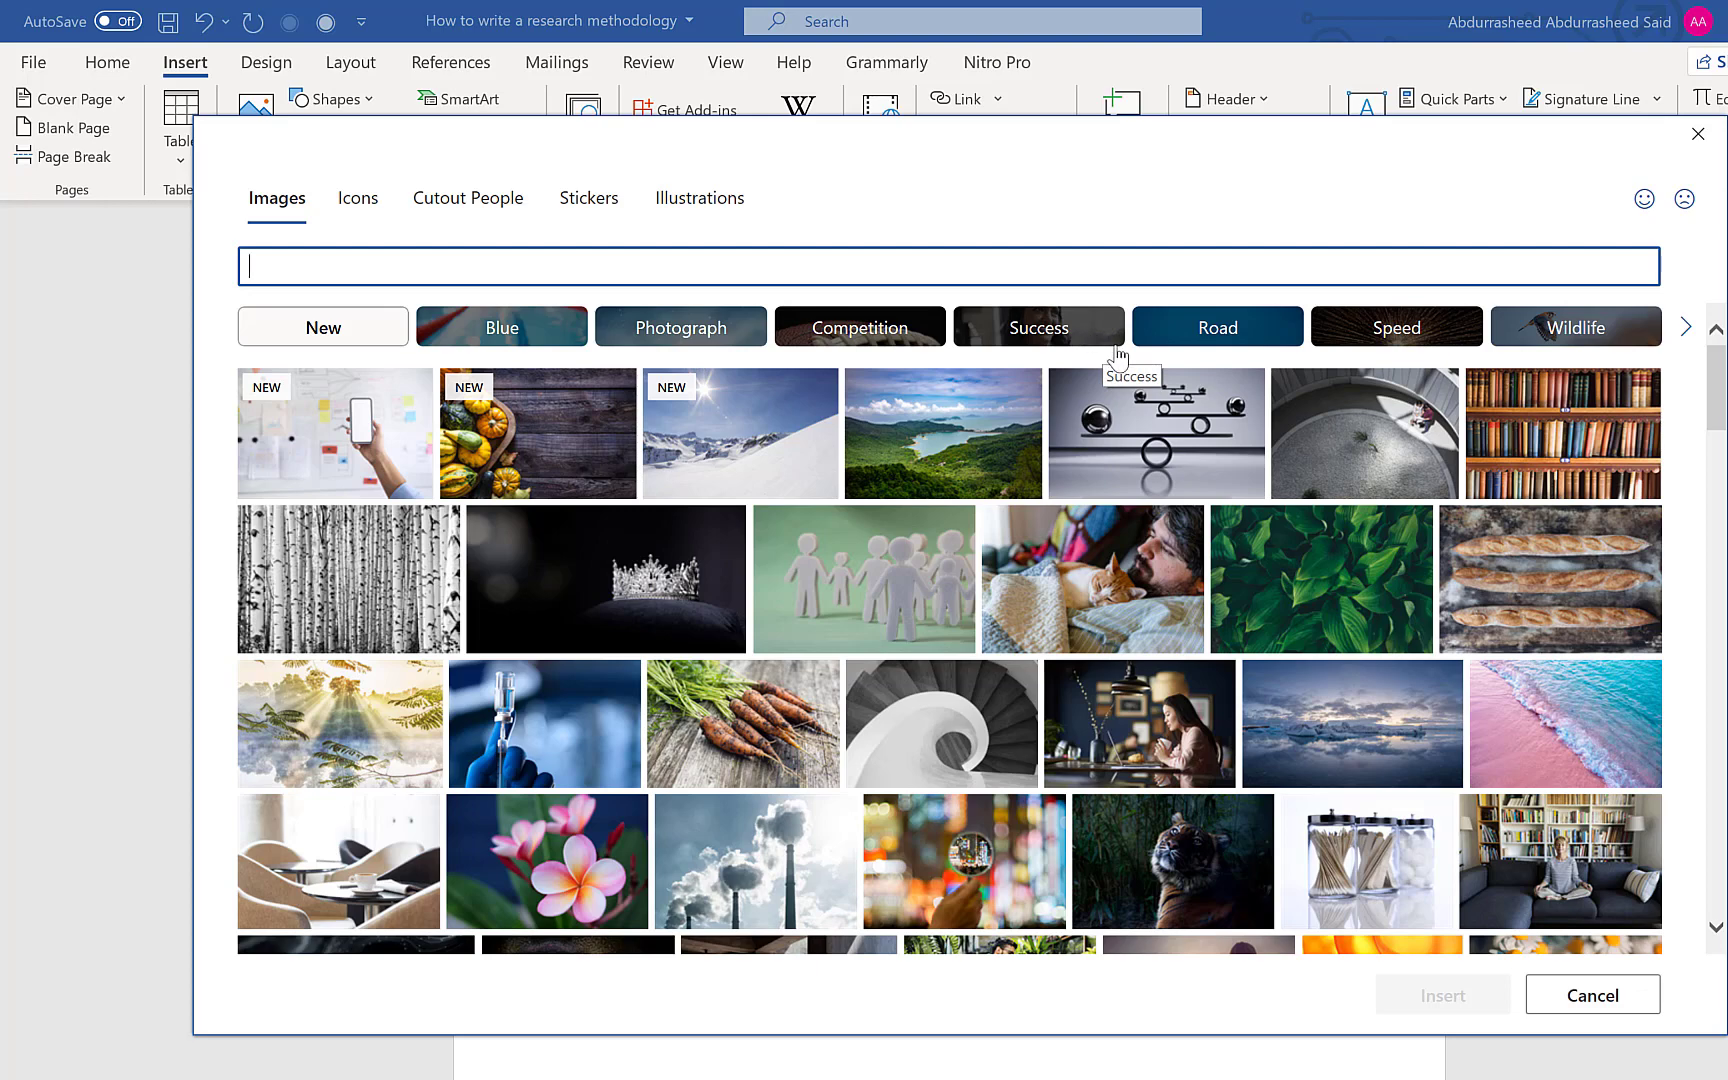
# - Insert the open-mouthed chimpanzee picture from the Wildlife stock images below the "What Is a Research Methodology?" paragraph
pyautogui.click(1578, 330)
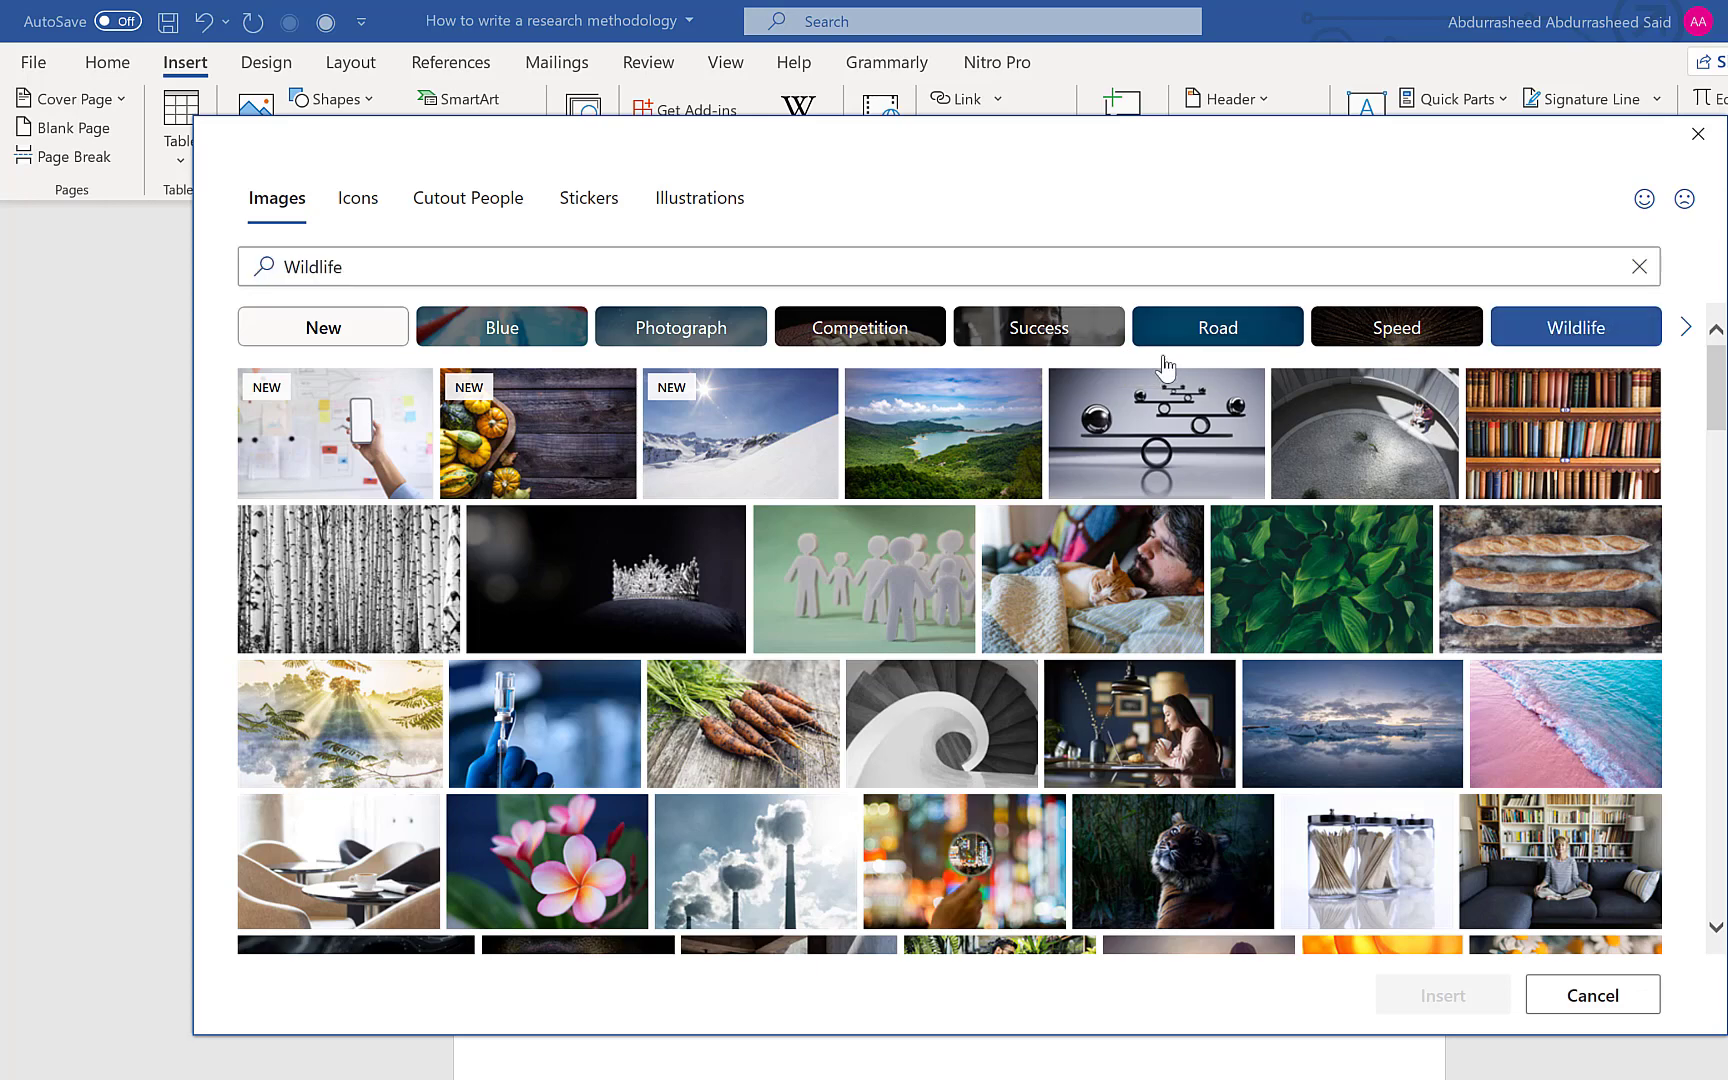
pyautogui.scroll(-4, 700, 655)
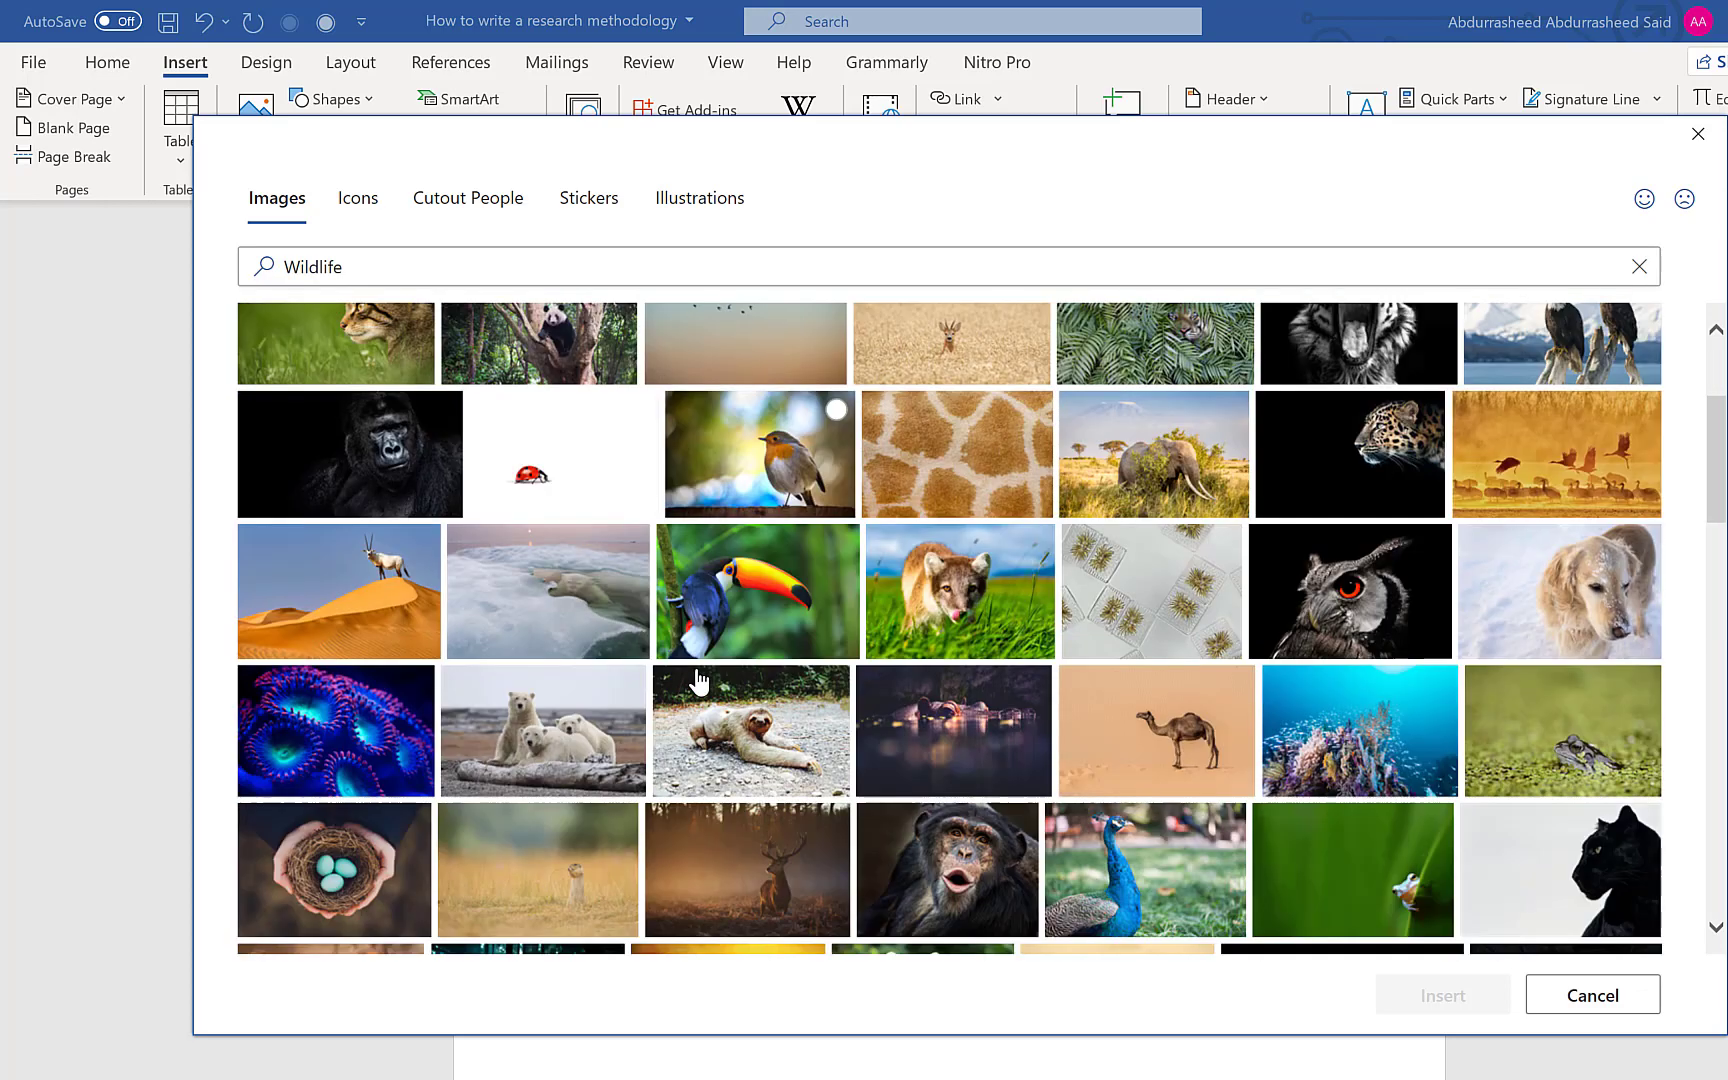
pyautogui.scroll(-2, 724, 650)
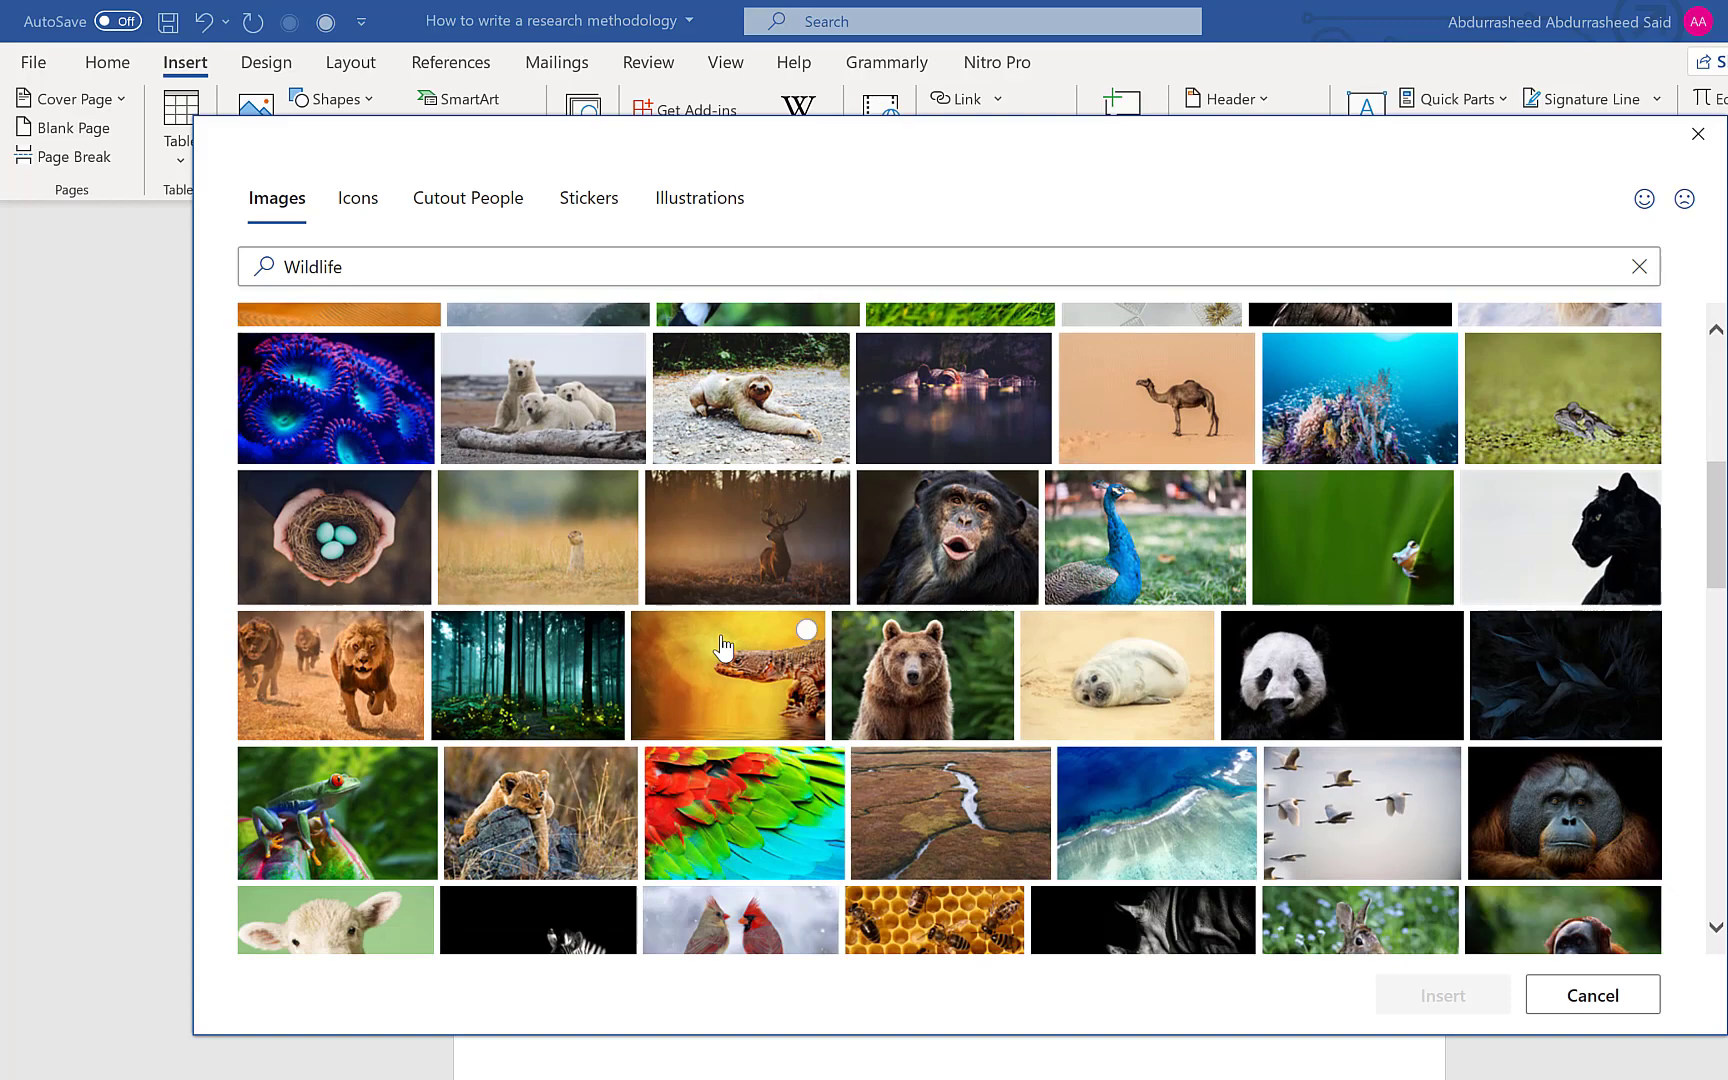
pyautogui.click(963, 541)
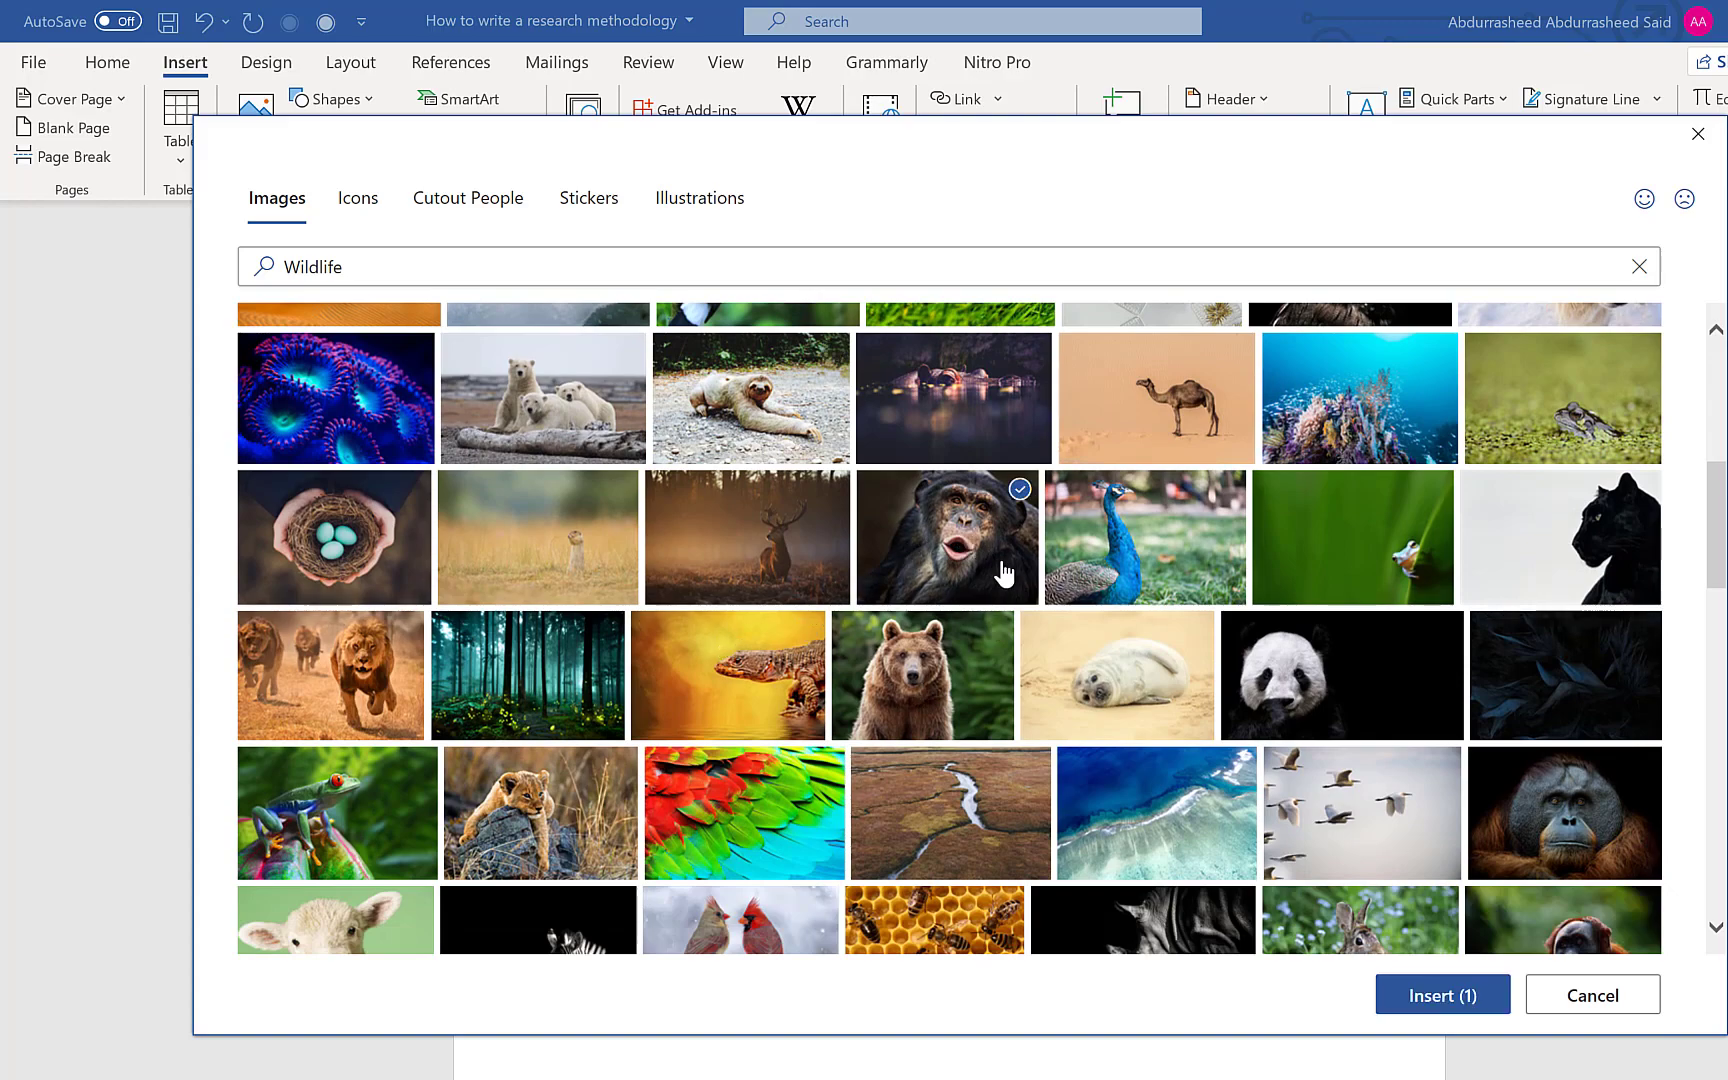
pyautogui.click(1466, 1001)
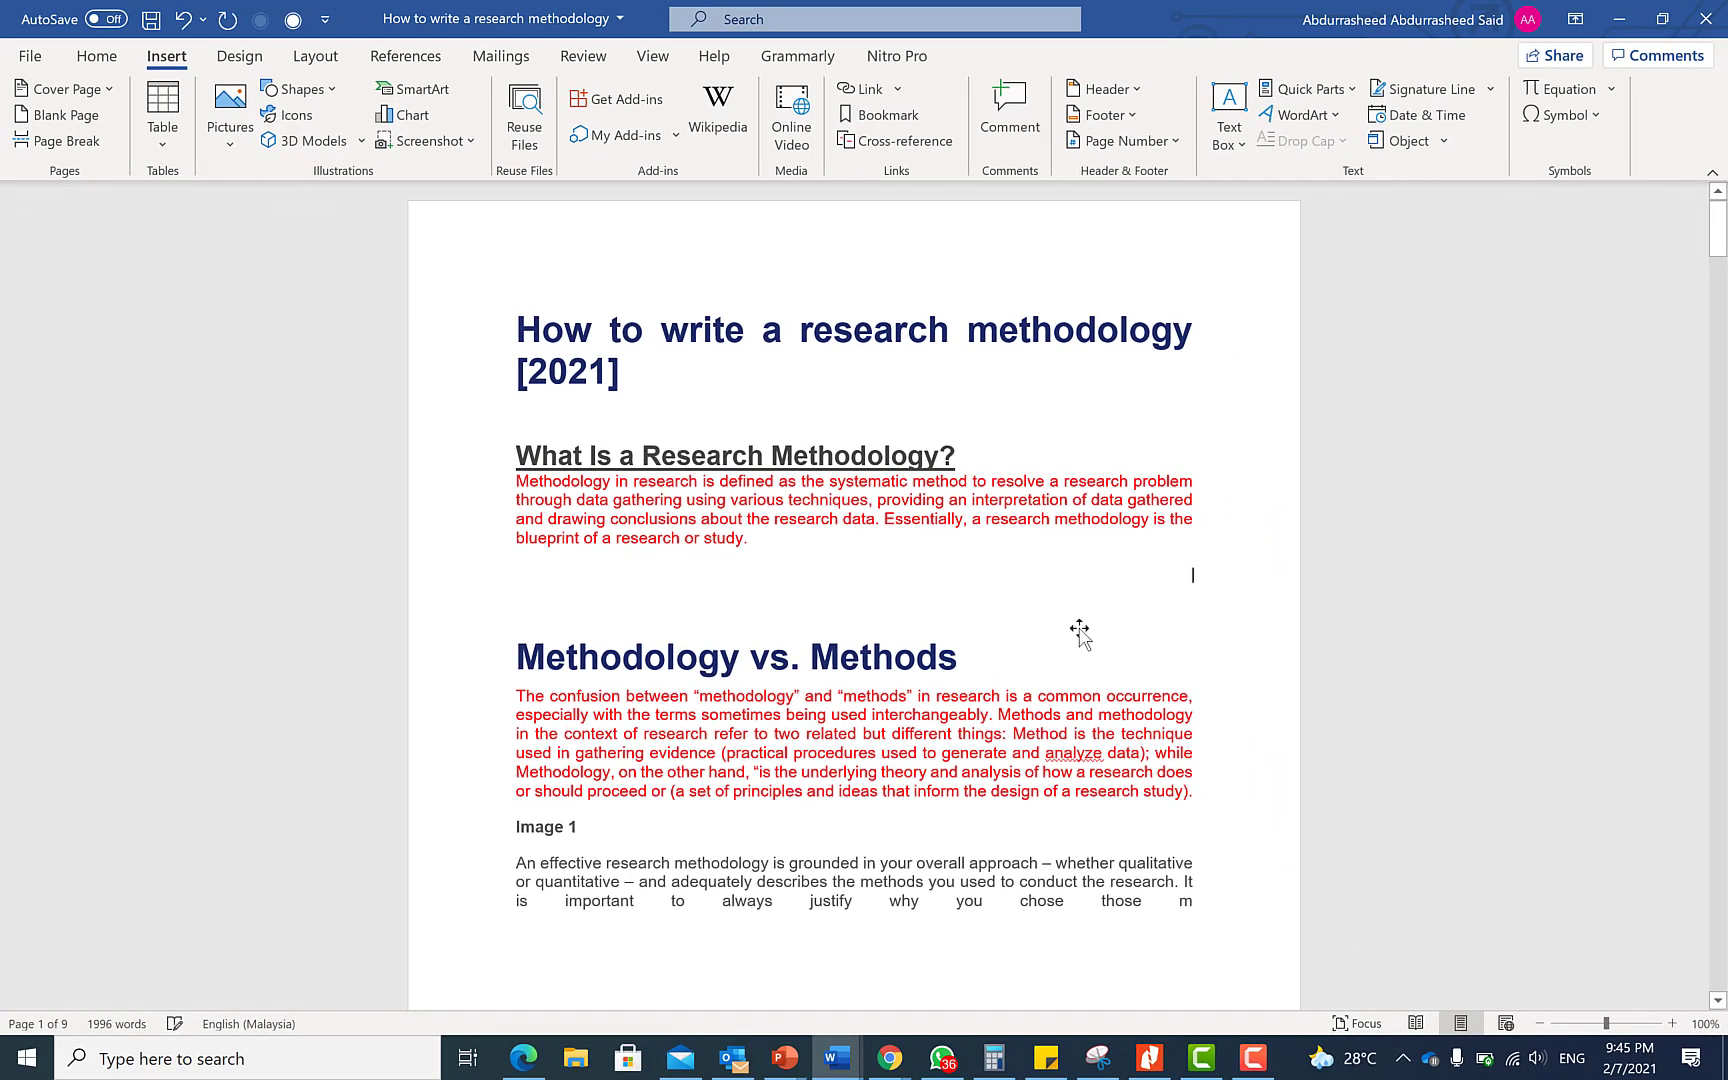
pyautogui.scroll(-2, 1021, 710)
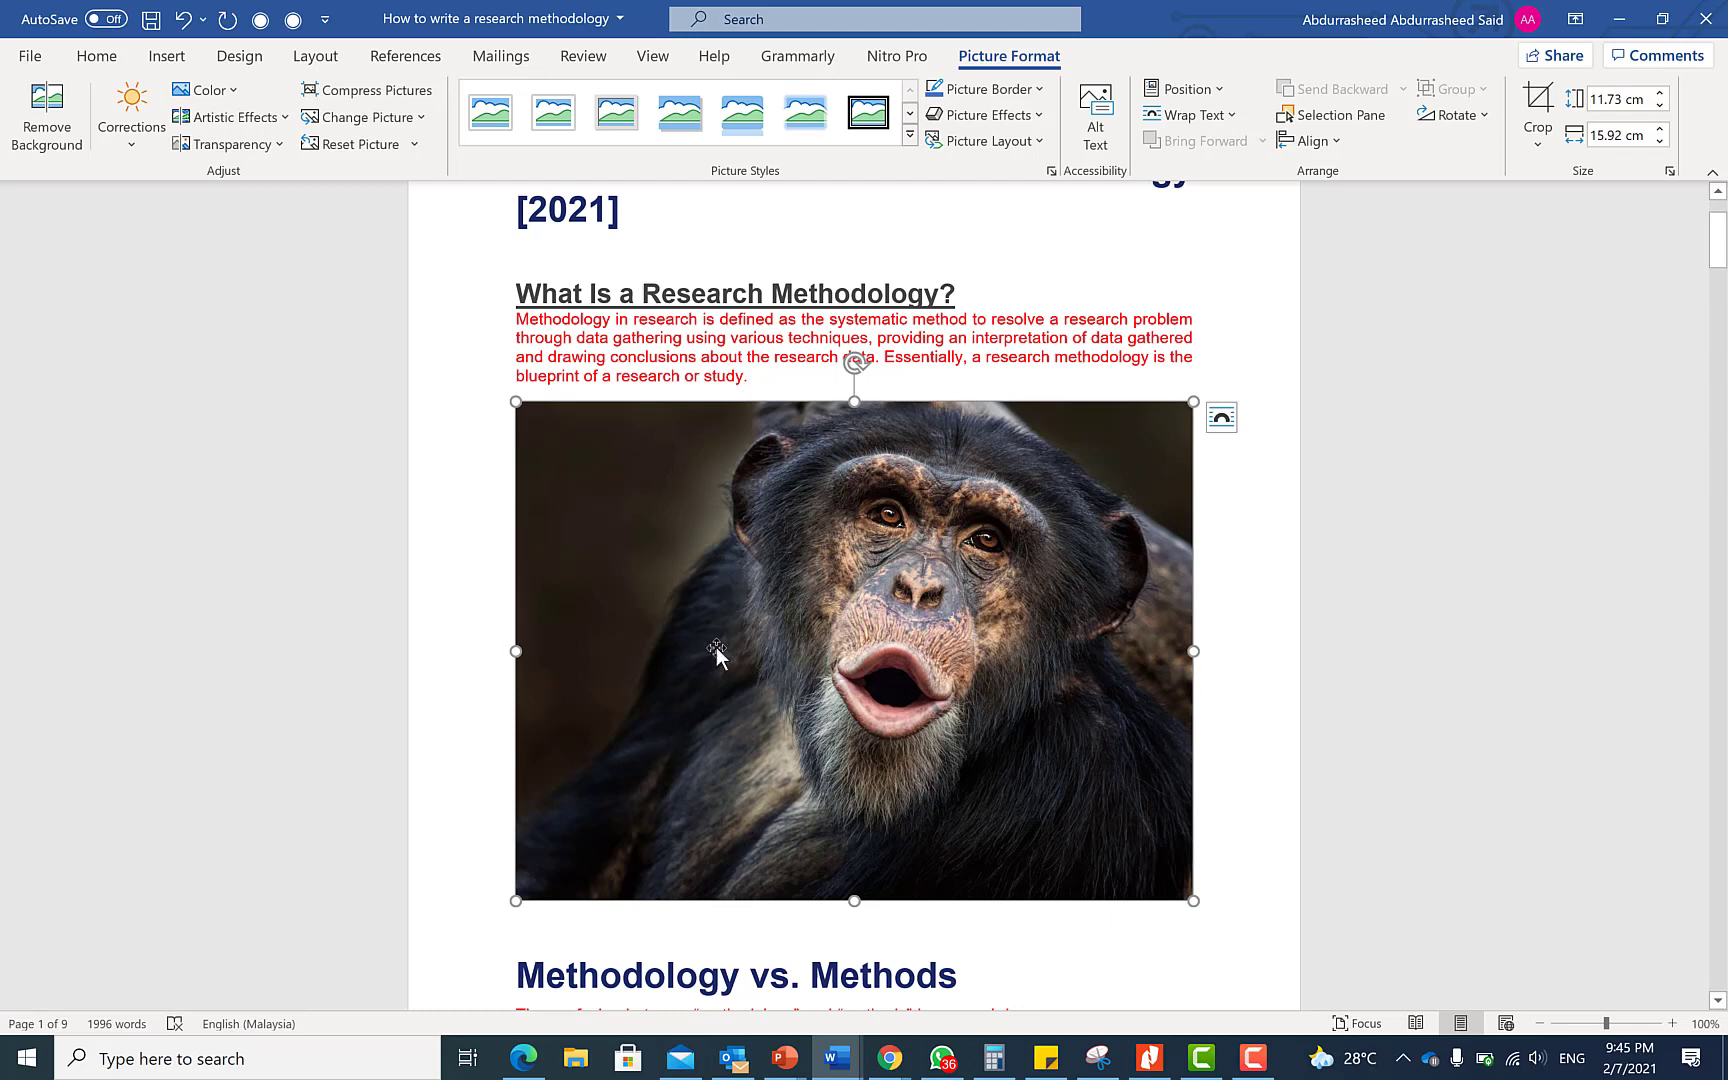
# - Examine the stock icon collection, including its Animals category
pyautogui.click(165, 56)
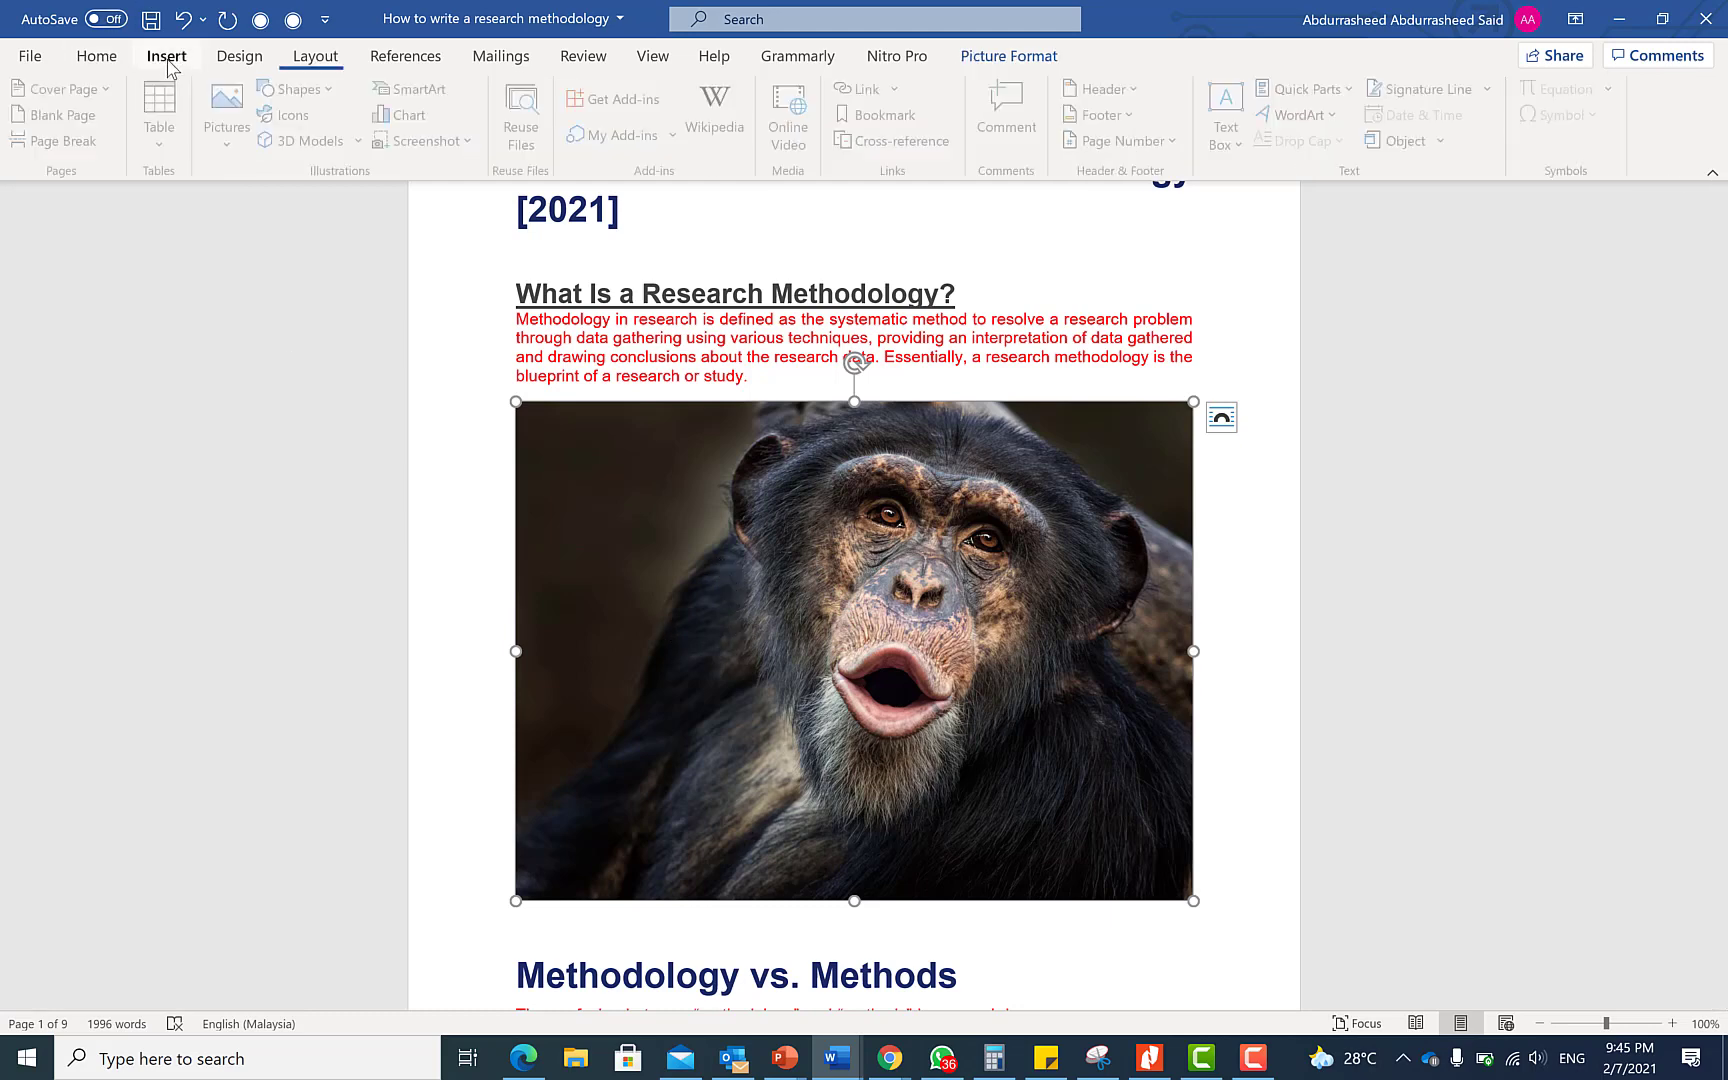
pyautogui.click(233, 140)
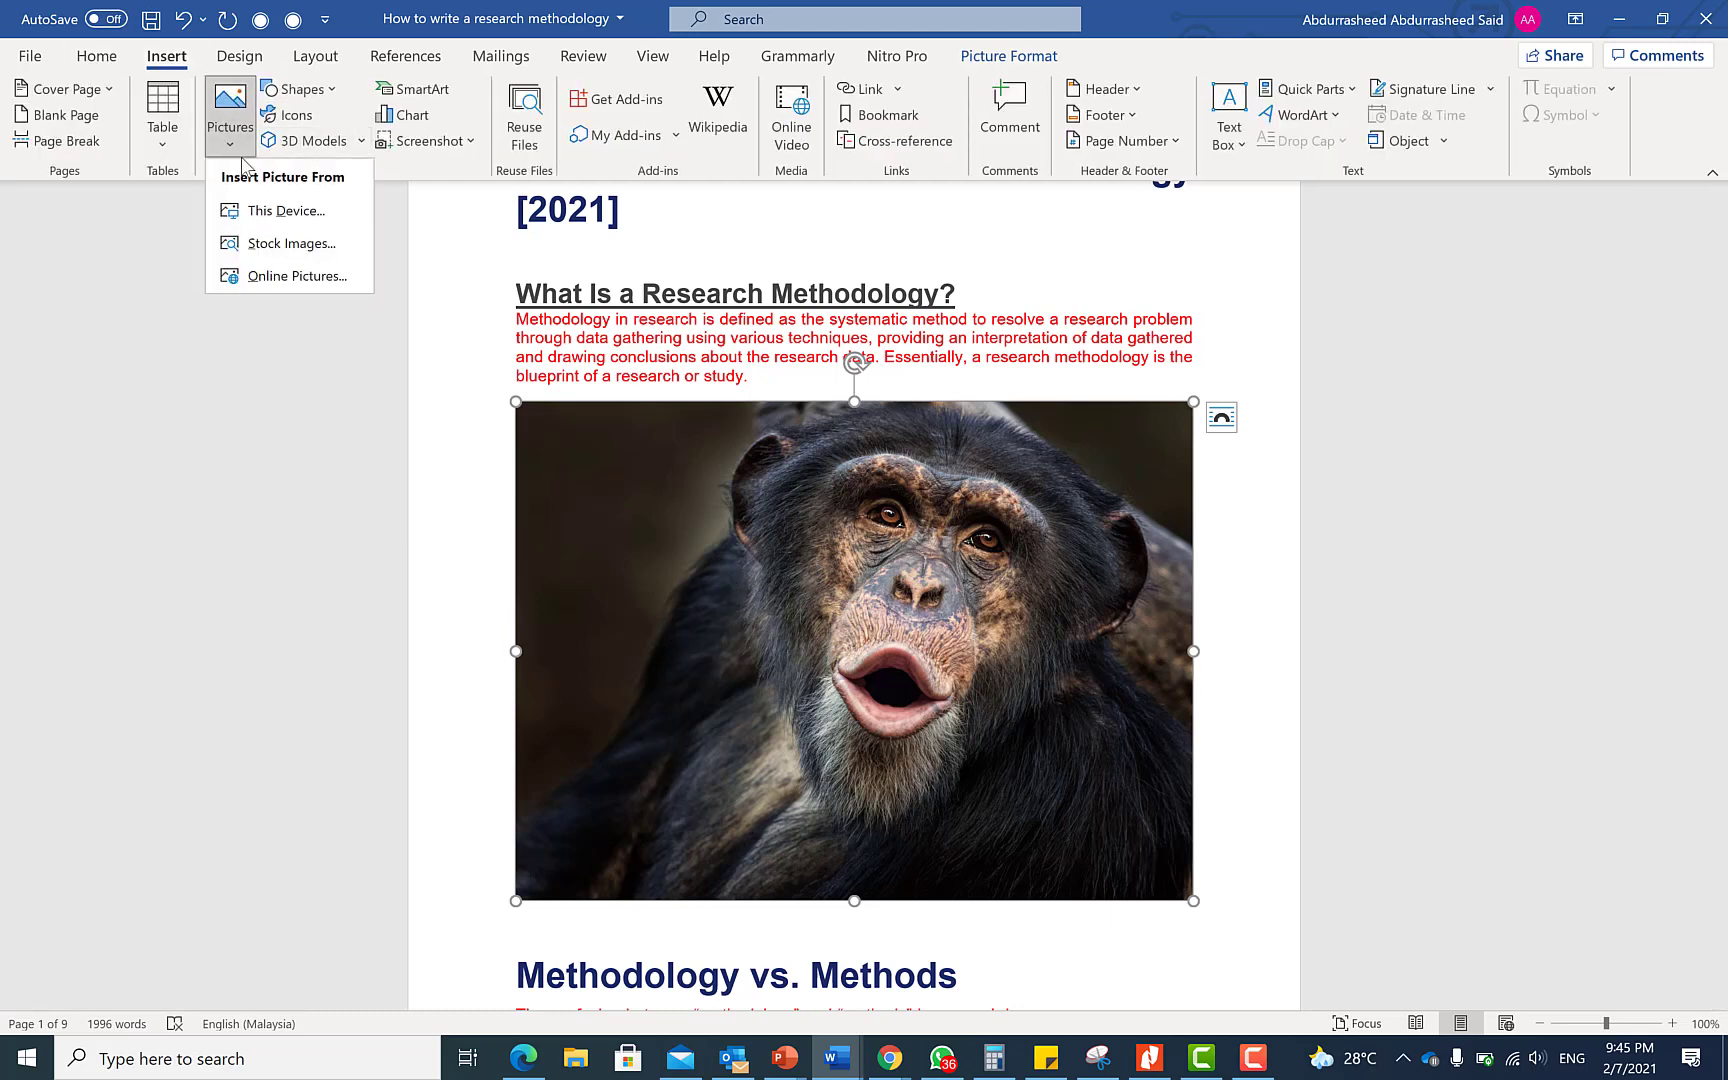
pyautogui.click(288, 246)
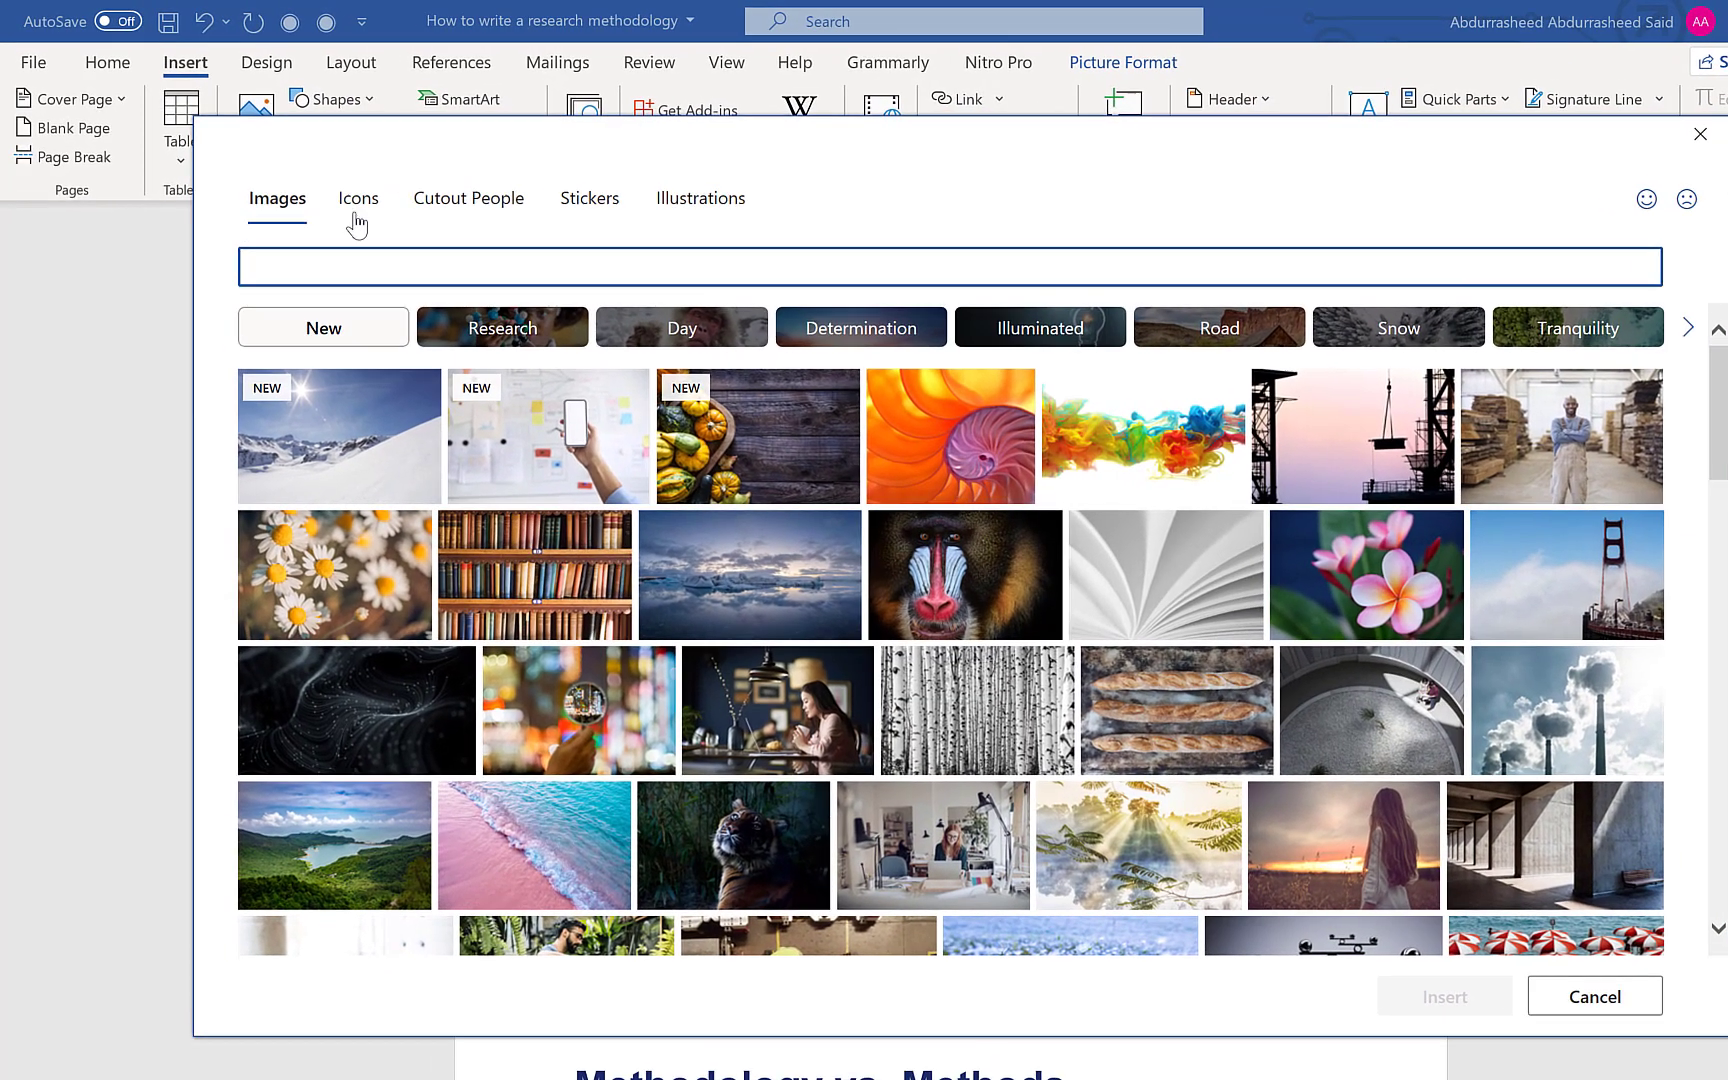
pyautogui.click(360, 204)
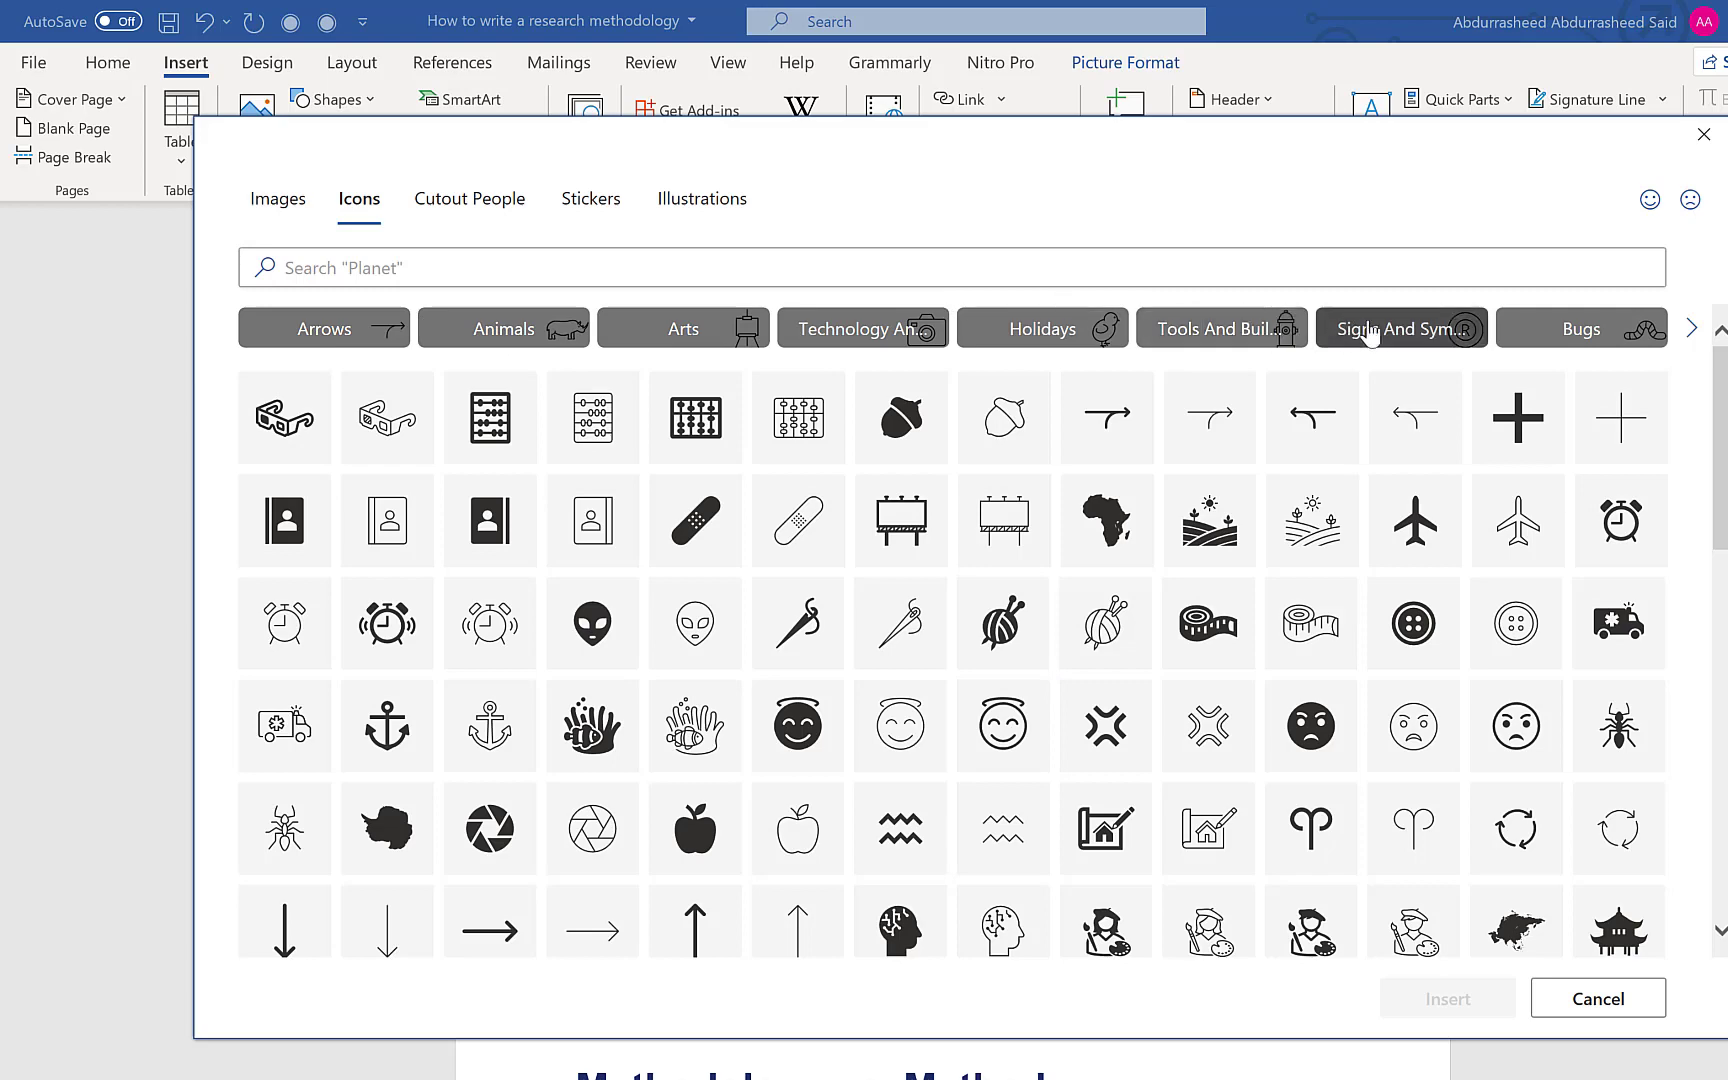
pyautogui.scroll(-5, 606, 634)
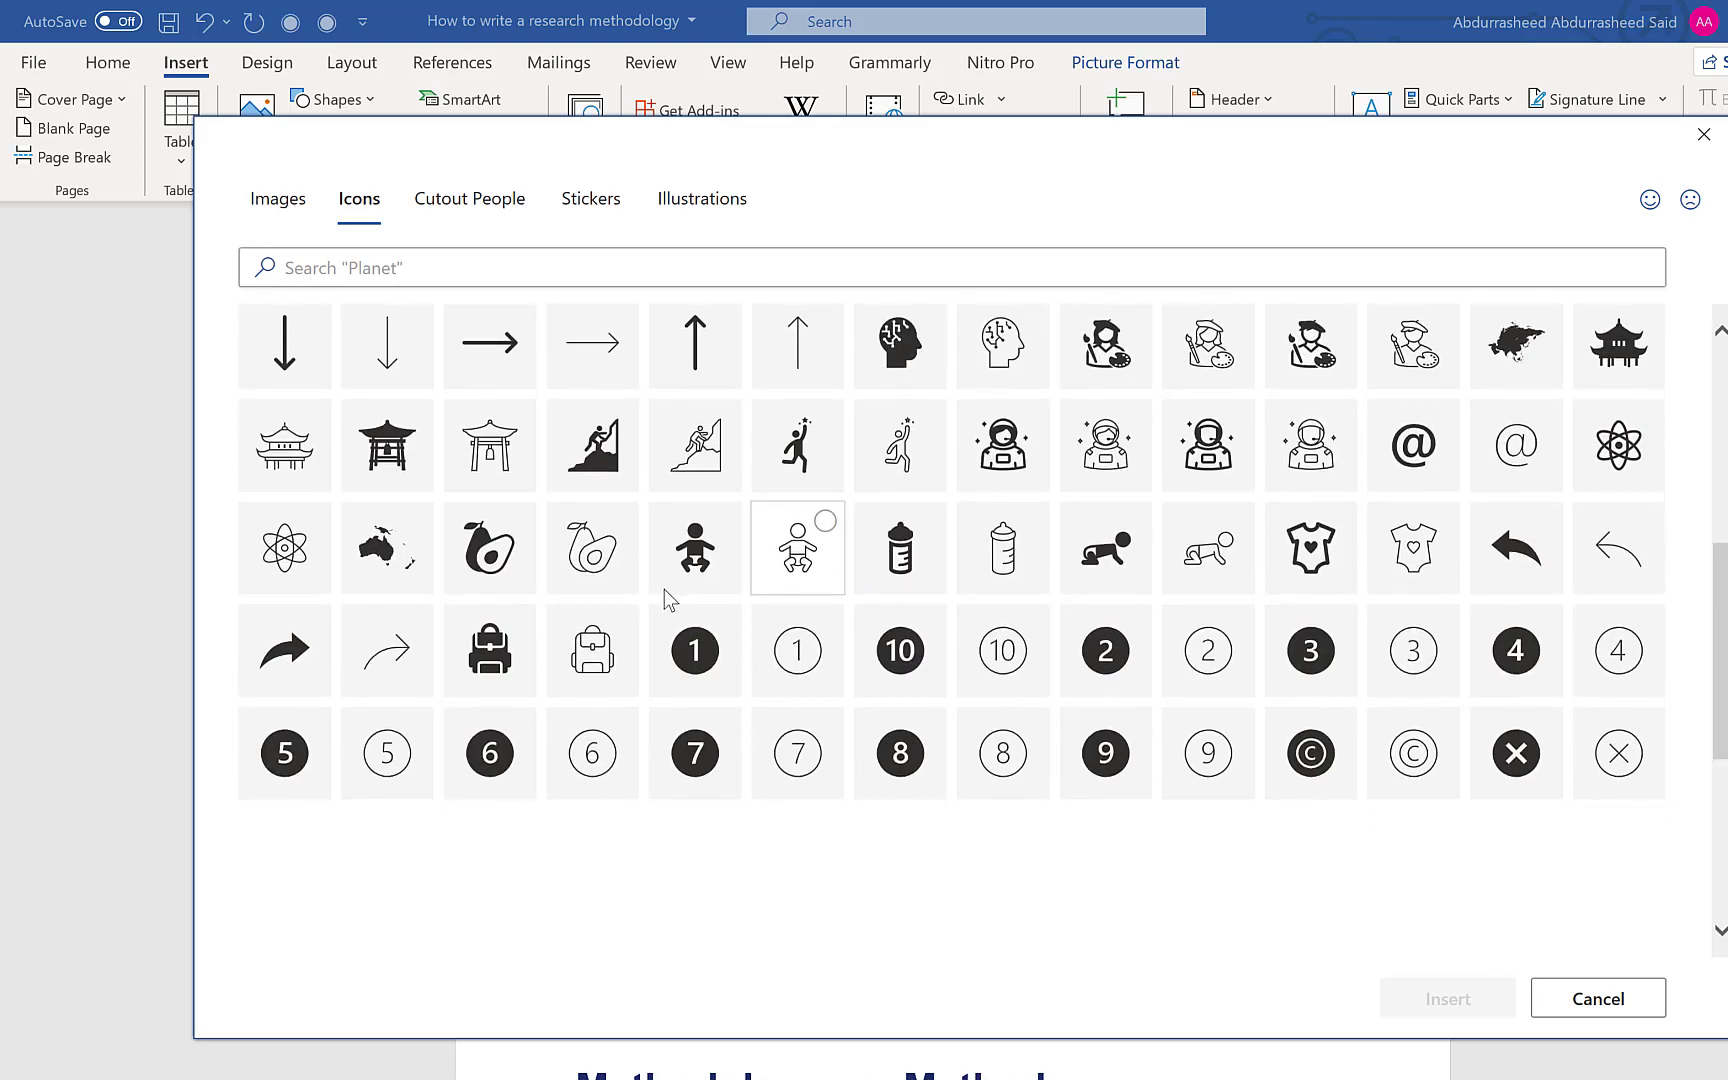
pyautogui.scroll(3, 551, 537)
pyautogui.scroll(3, 551, 537)
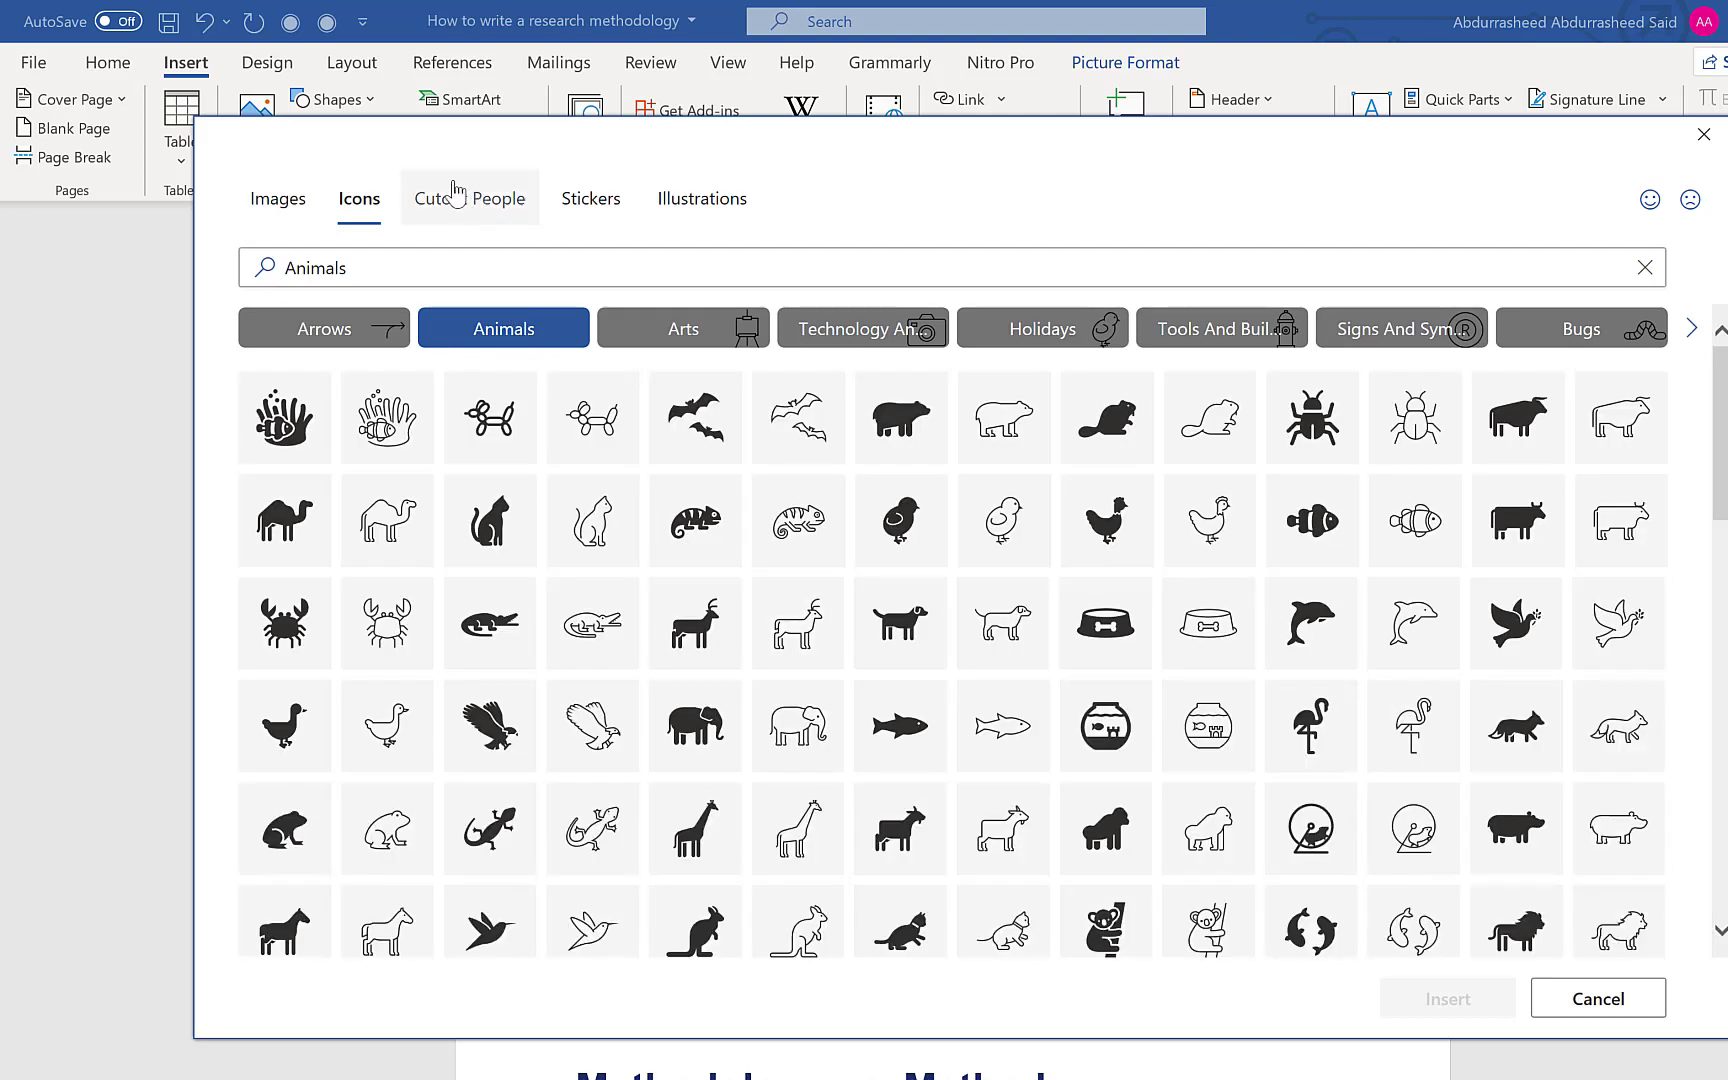
# - Examine the Cutout People, Stickers and Illustrations collections of the stock image library
pyautogui.click(458, 201)
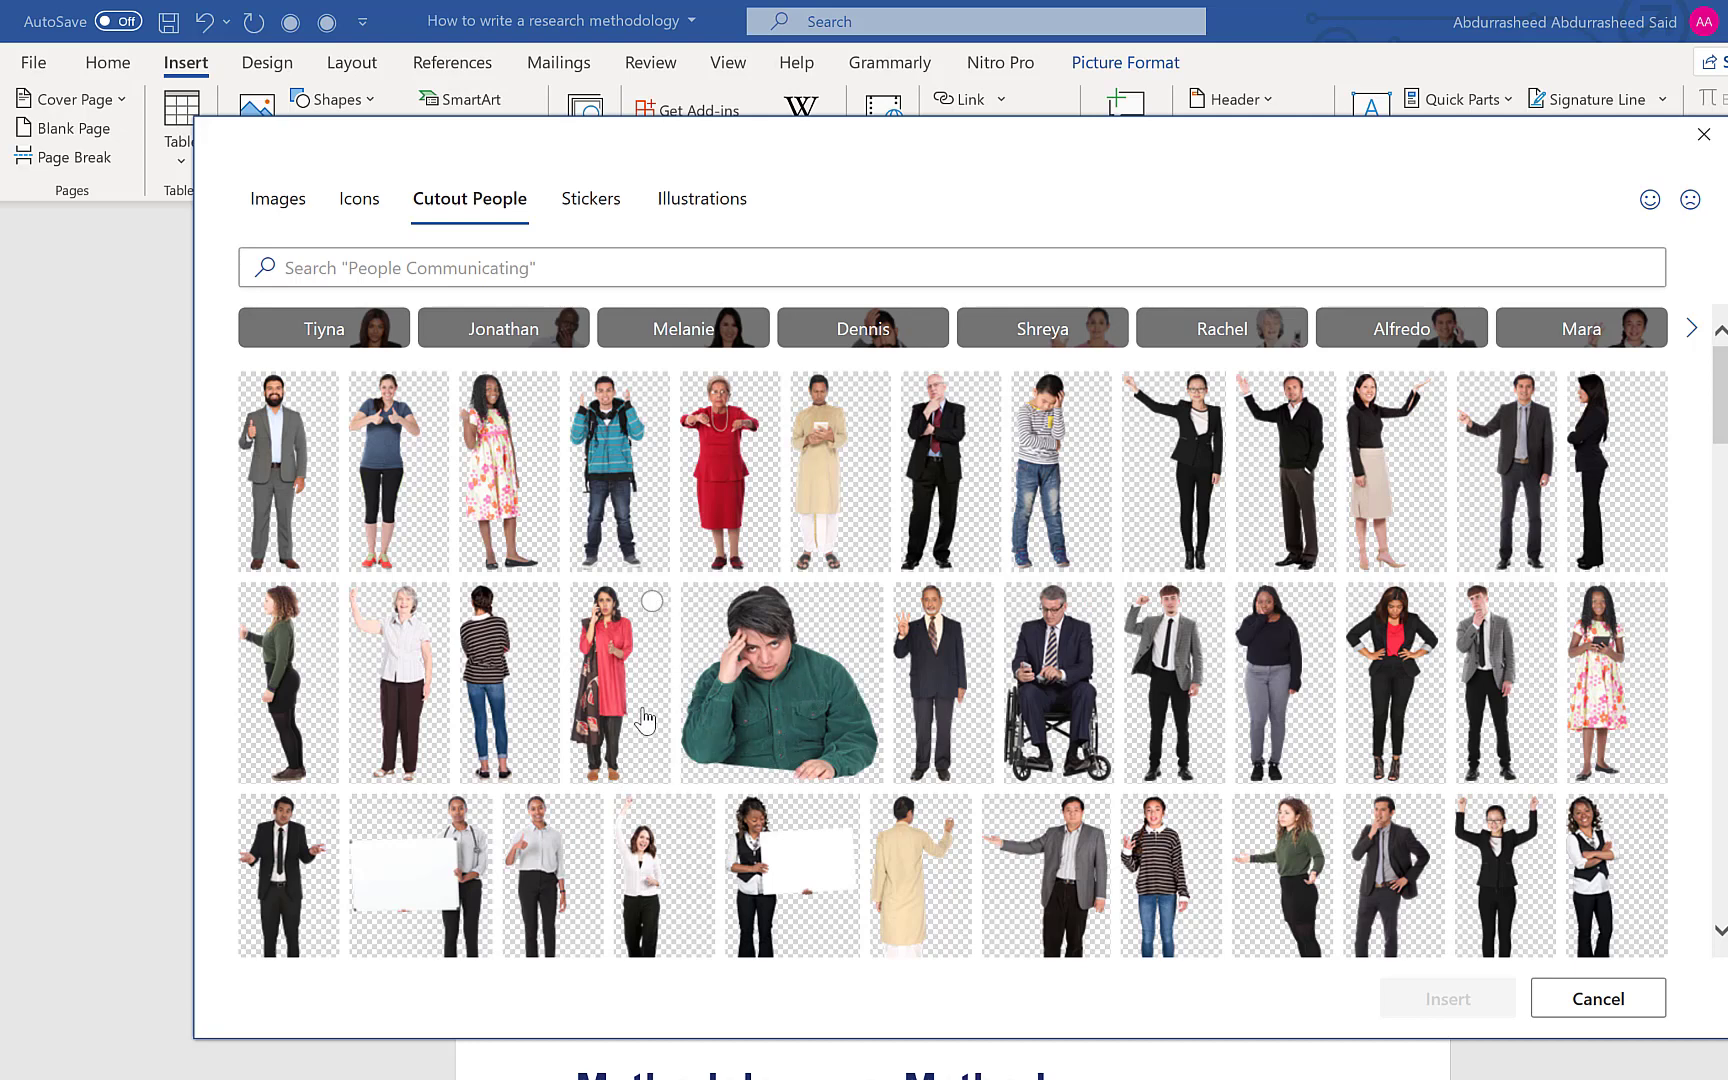
pyautogui.click(588, 213)
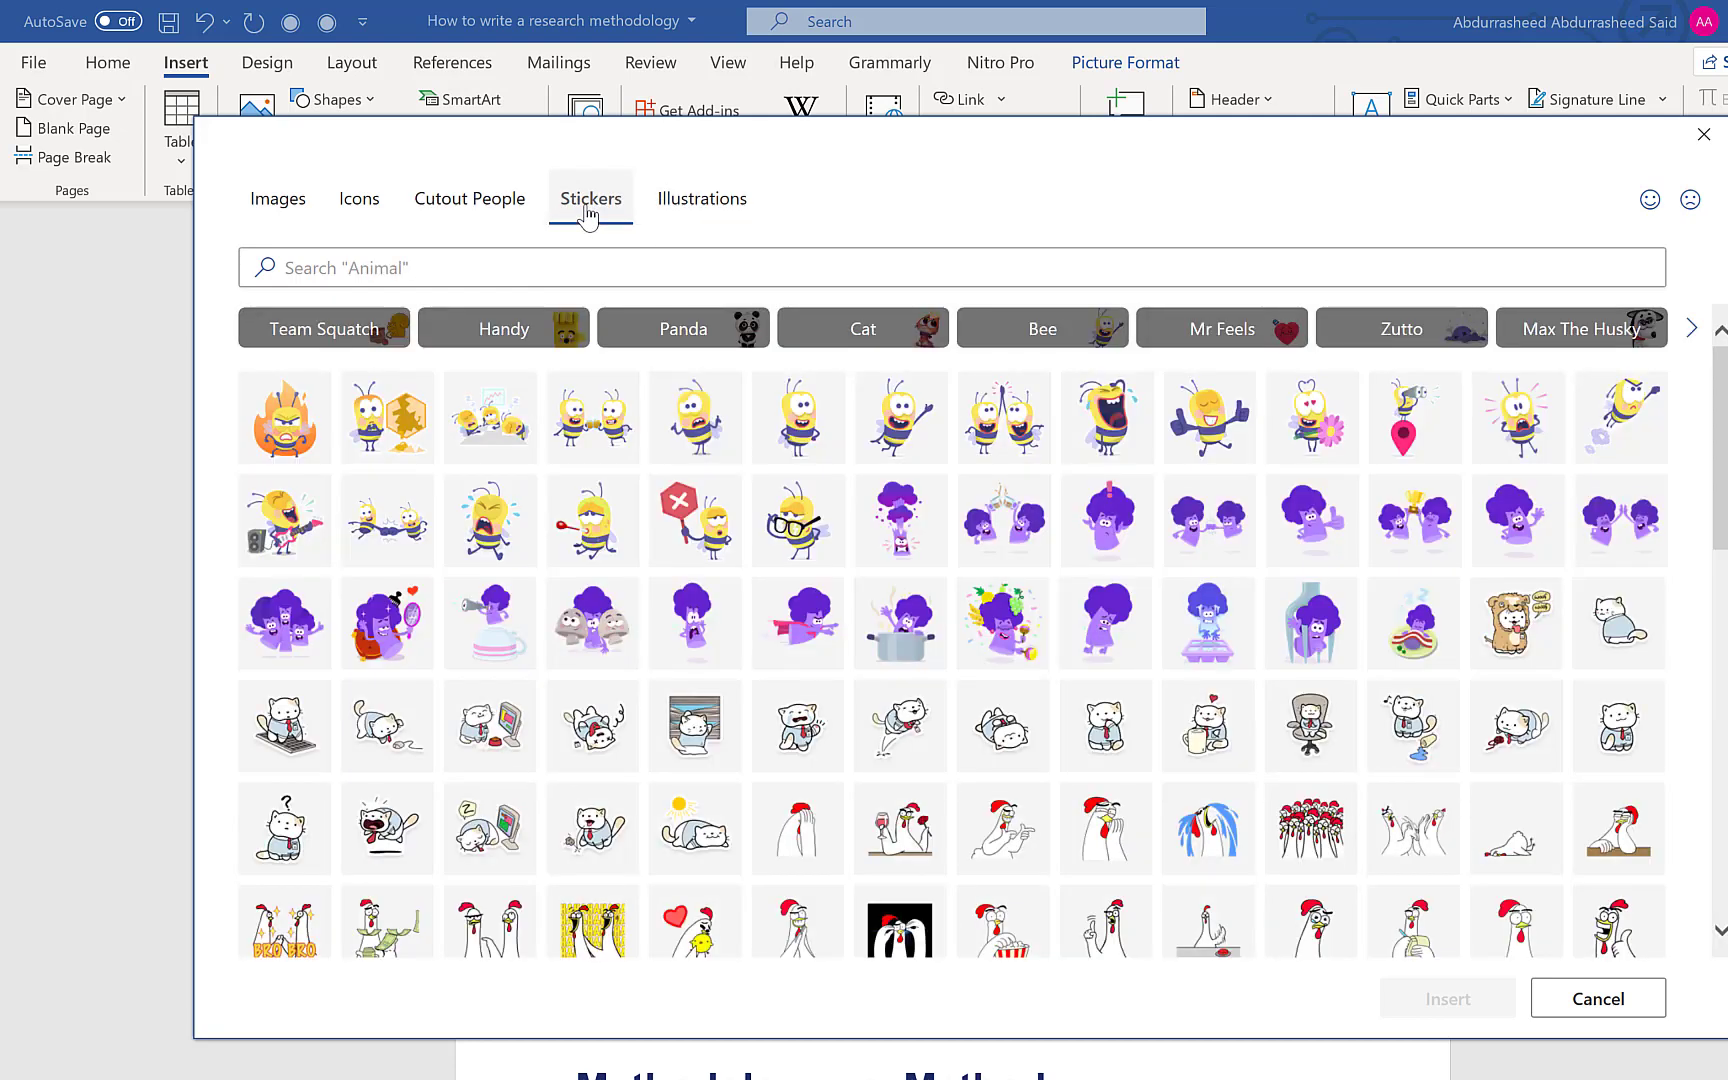
pyautogui.click(699, 197)
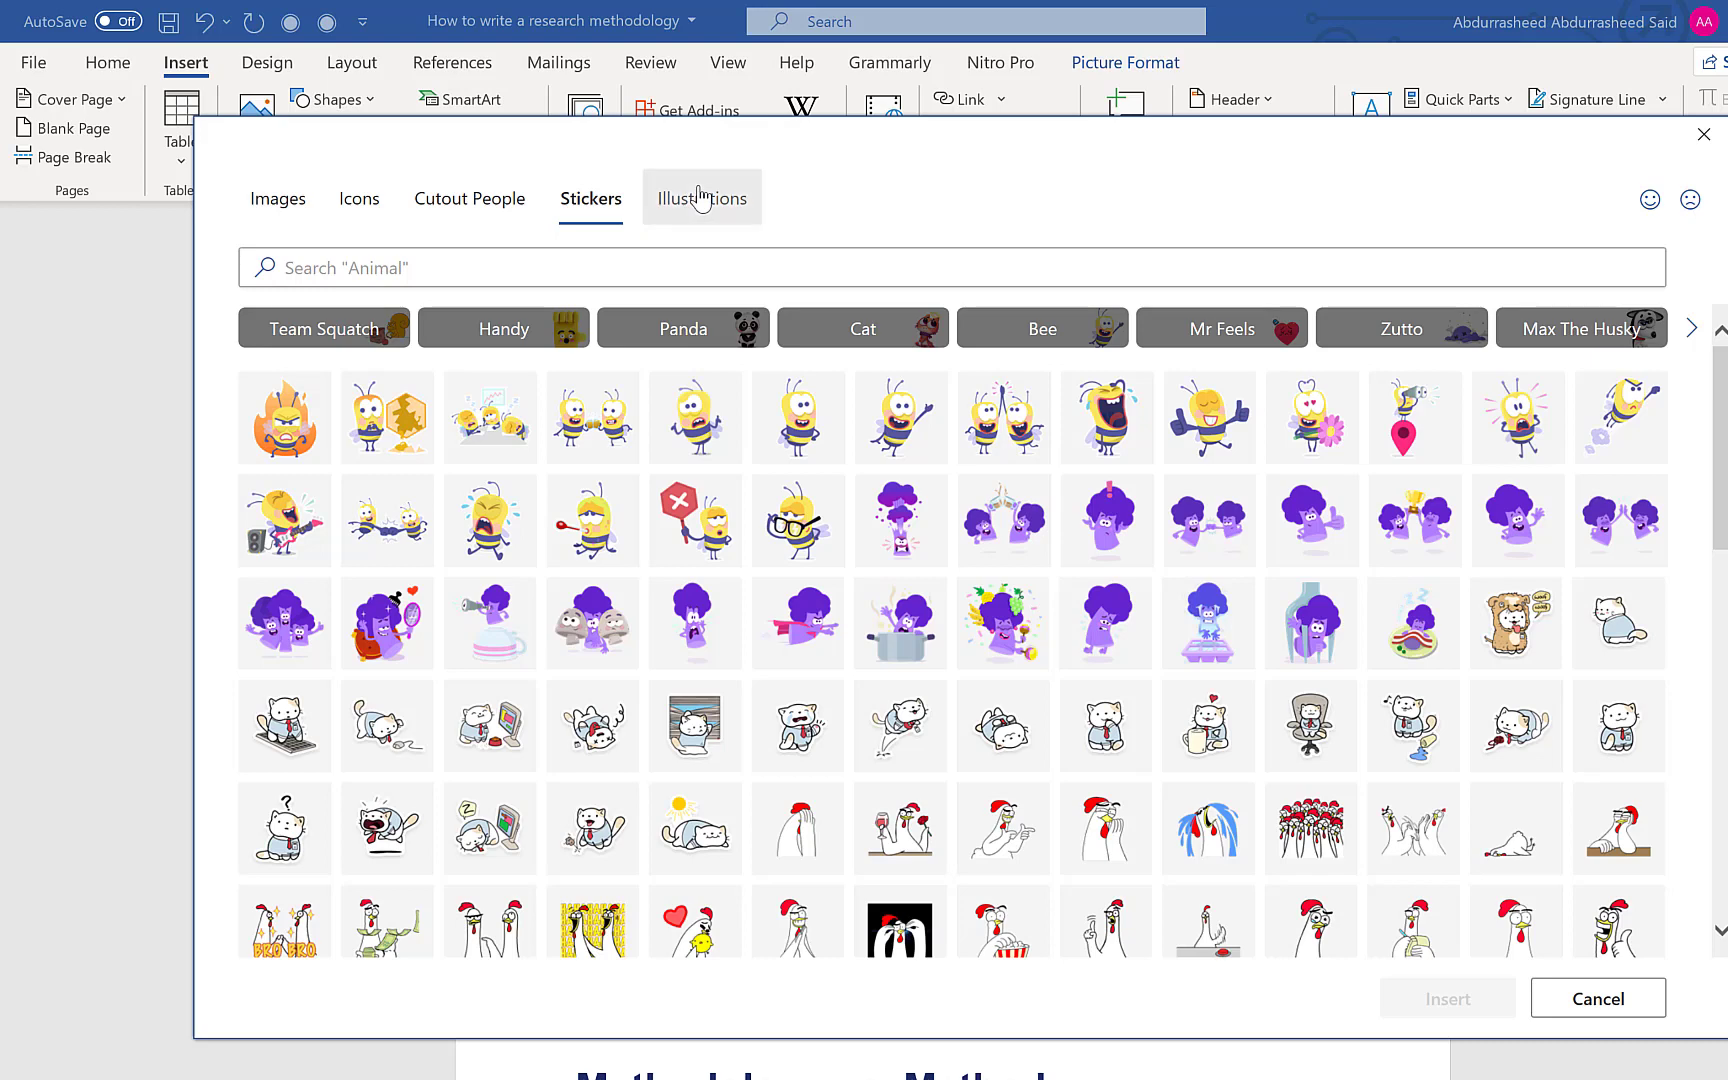